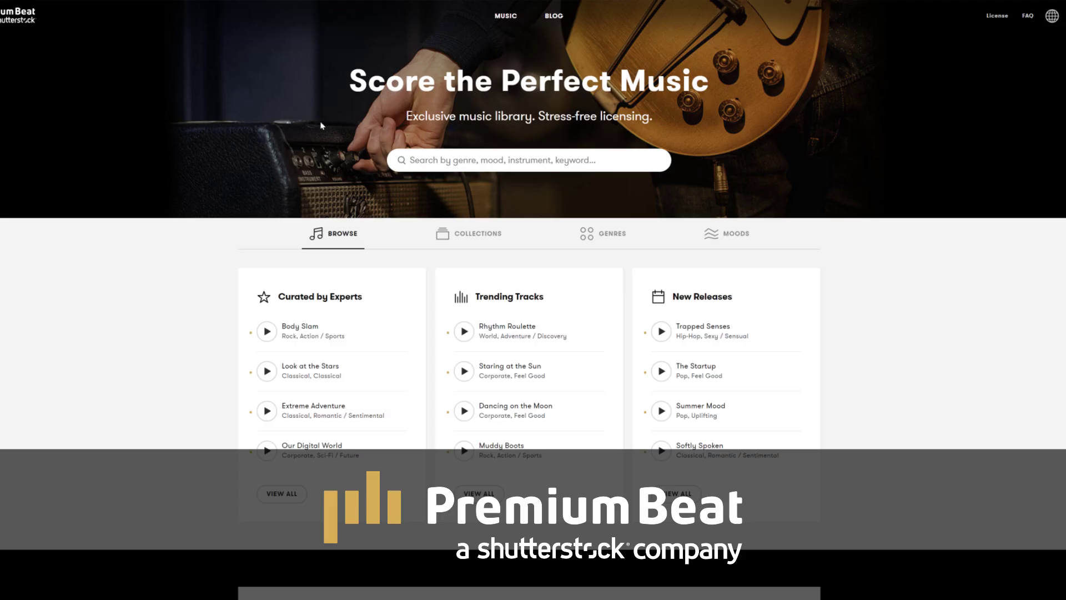
- Filter the PremiumBeat track list to the Action / Sports mood
scroll(293, 142, "down", 5)
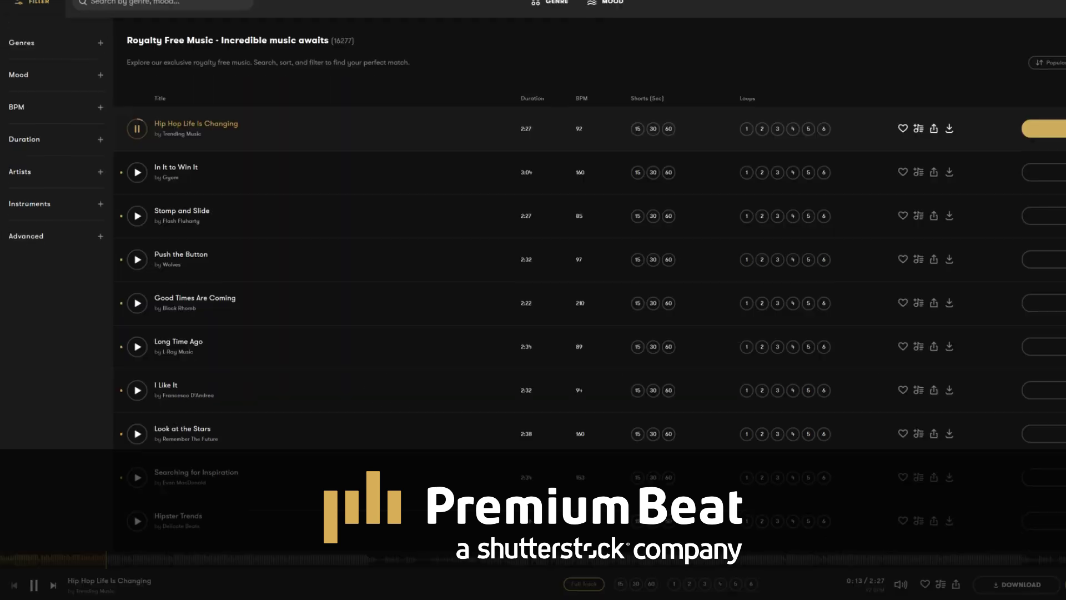
scroll(589, 278, "down", 2)
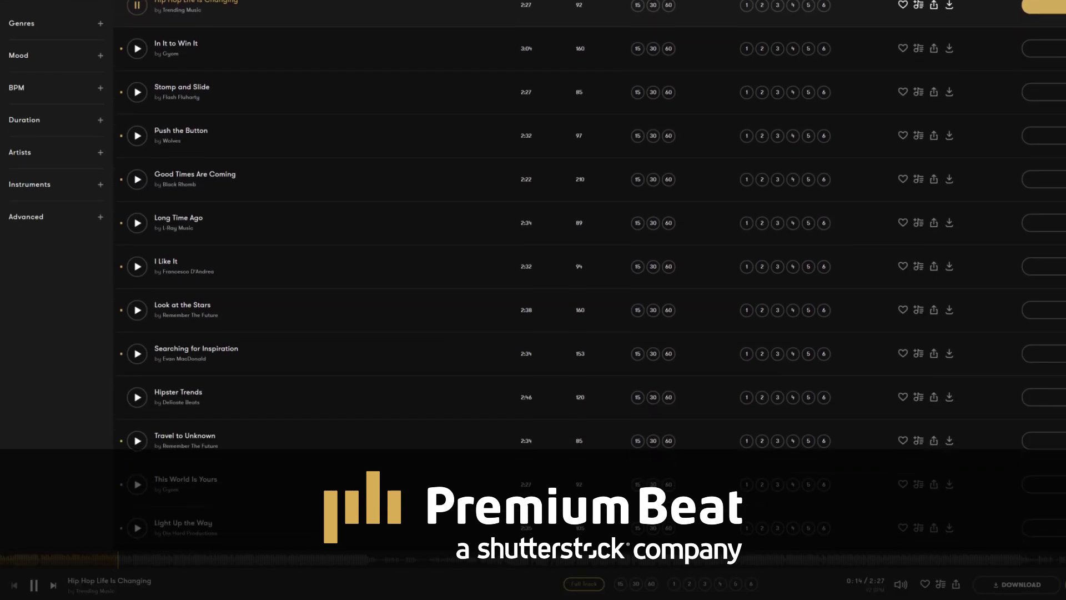
scroll(589, 267, "down", 5)
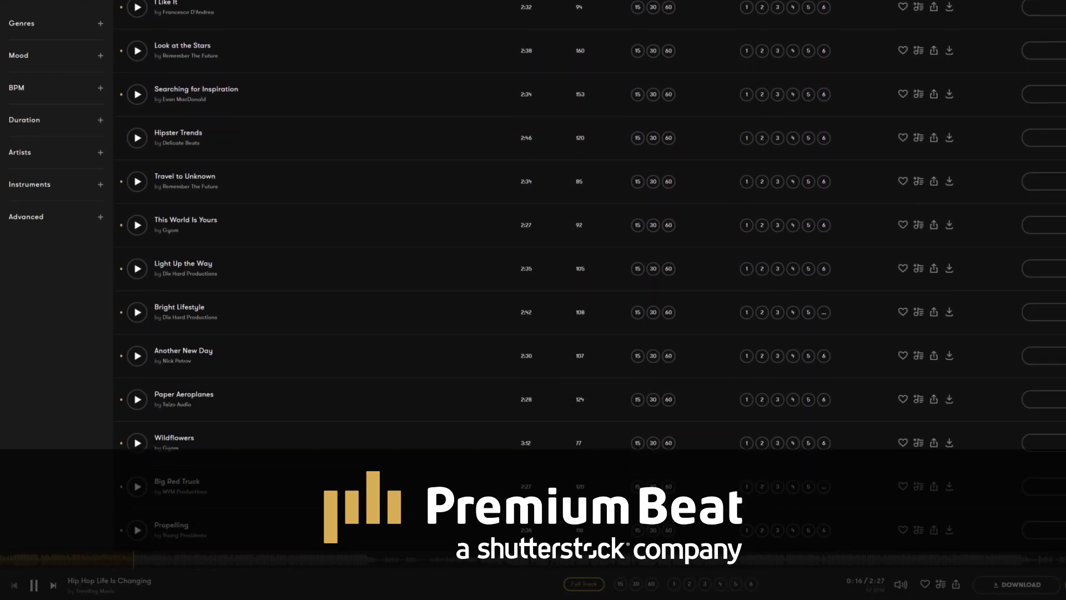
scroll(589, 266, "down", 1)
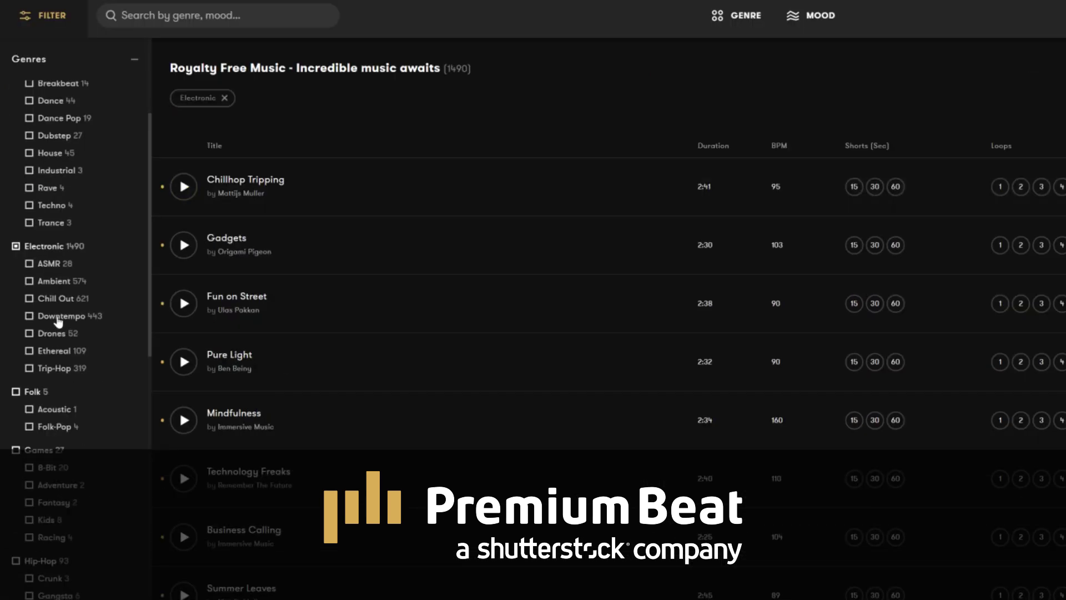
scroll(55, 328, "down", 6)
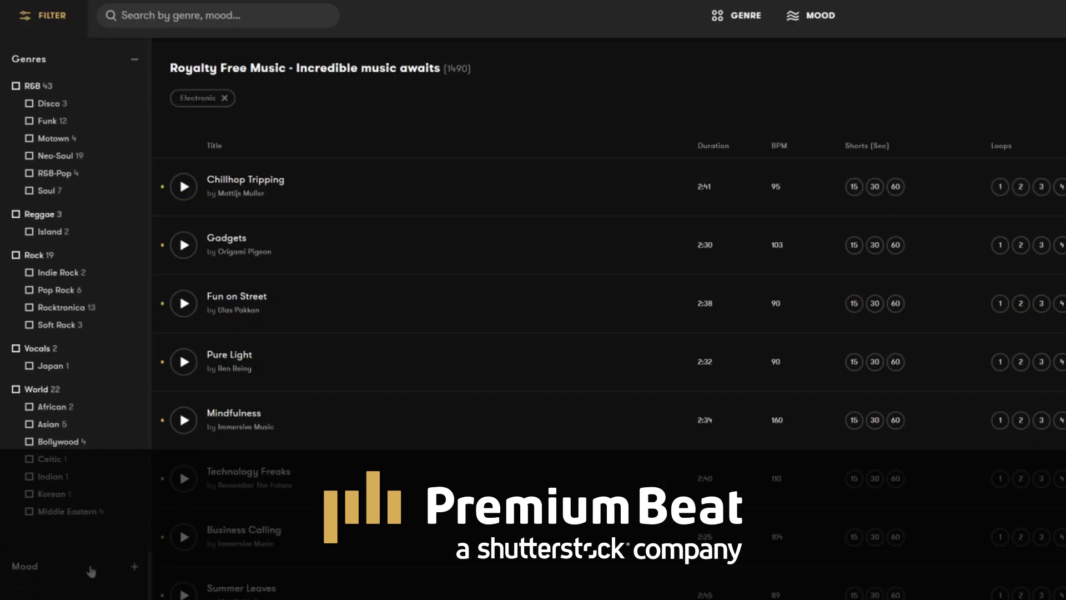
left_click(90, 571)
scroll(61, 278, "up", 3)
left_click(62, 233)
- Limit the tempo range to 0-172 BPM, leaving 50 tracks
scroll(73, 389, "down", 1)
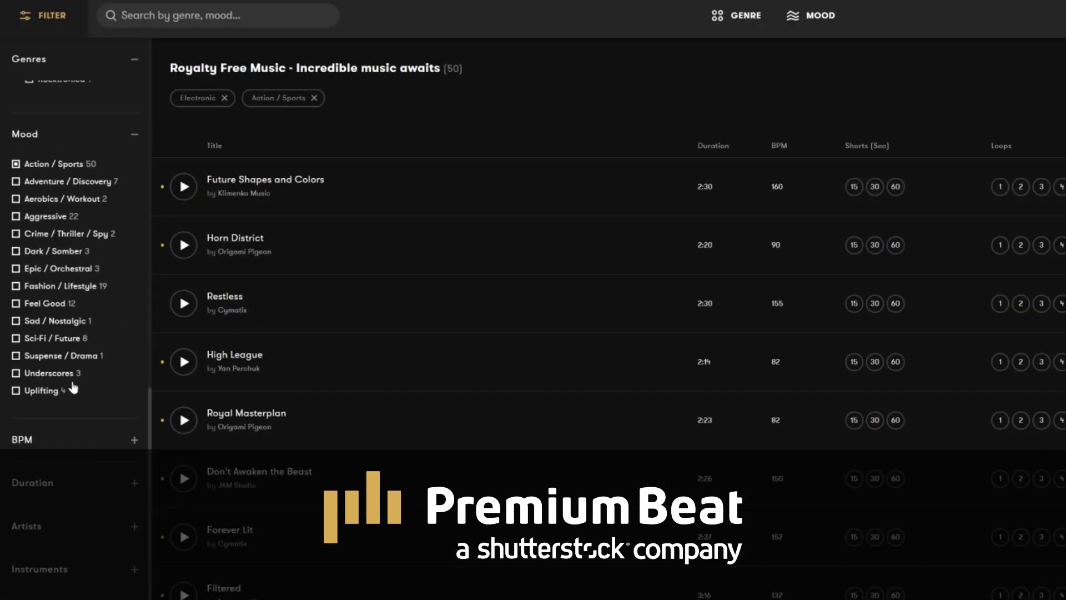
left_click(73, 451)
left_click_drag(135, 423, 98, 424)
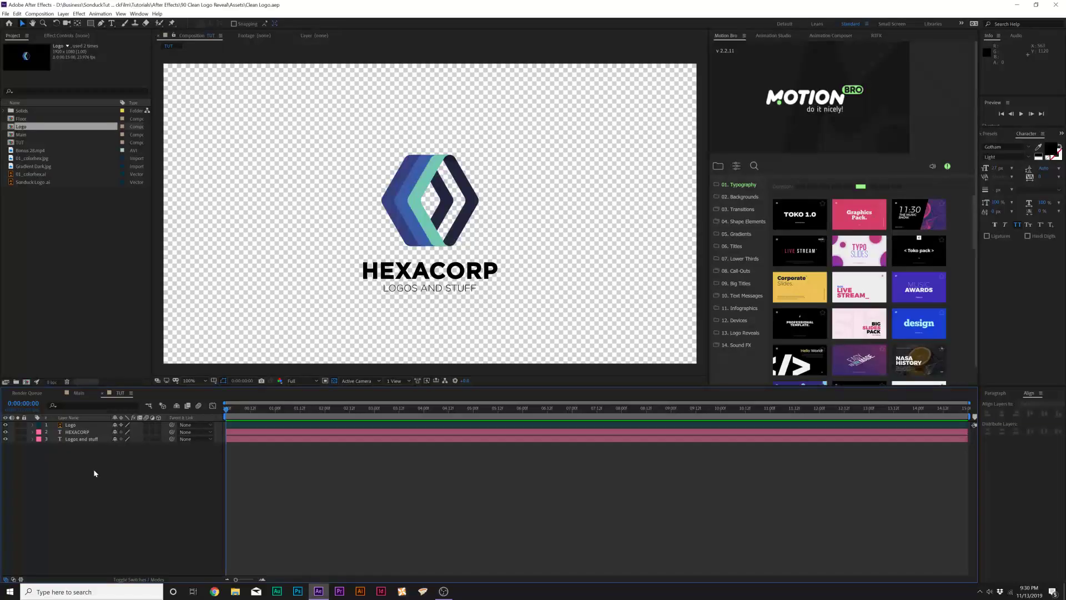
- Pre-compose the Logo layer and both text layers into 'Logo Placeholder'
left_click(71, 426)
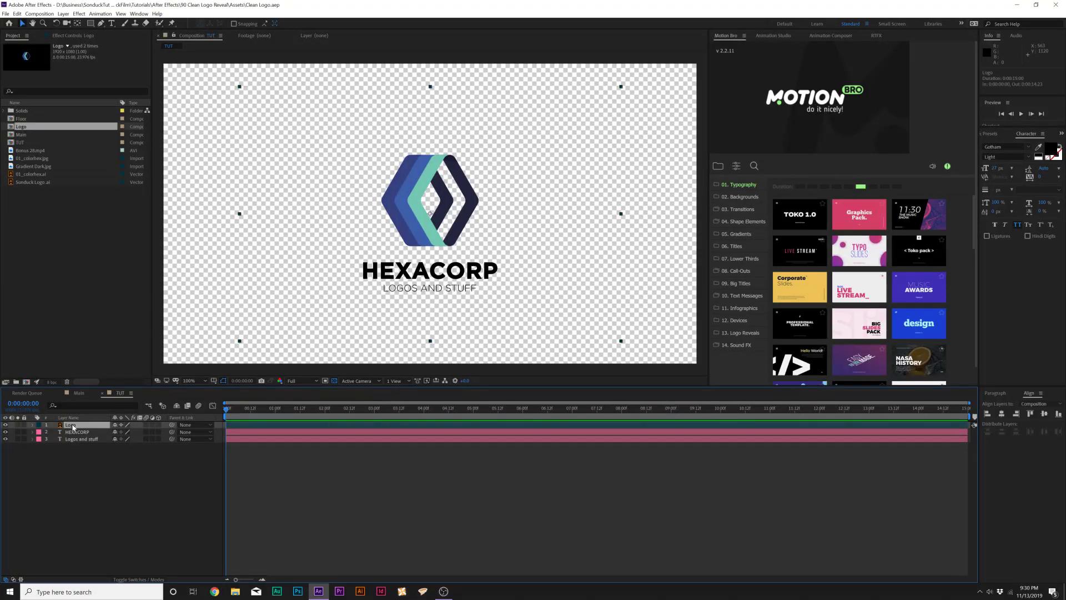
left_click_drag(66, 460, 74, 426)
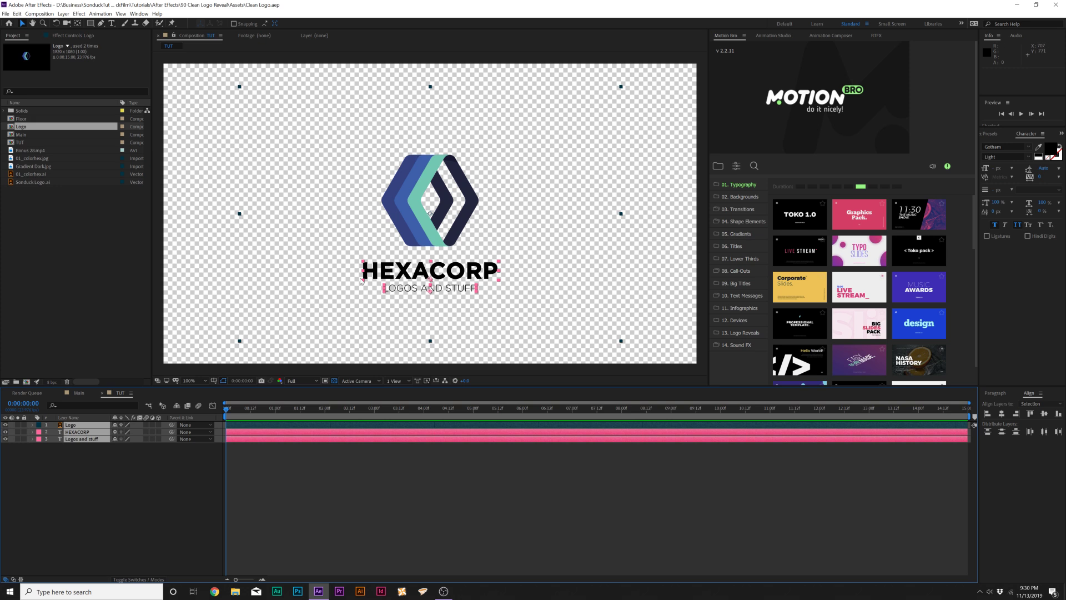
left_click(63, 13)
left_click(94, 284)
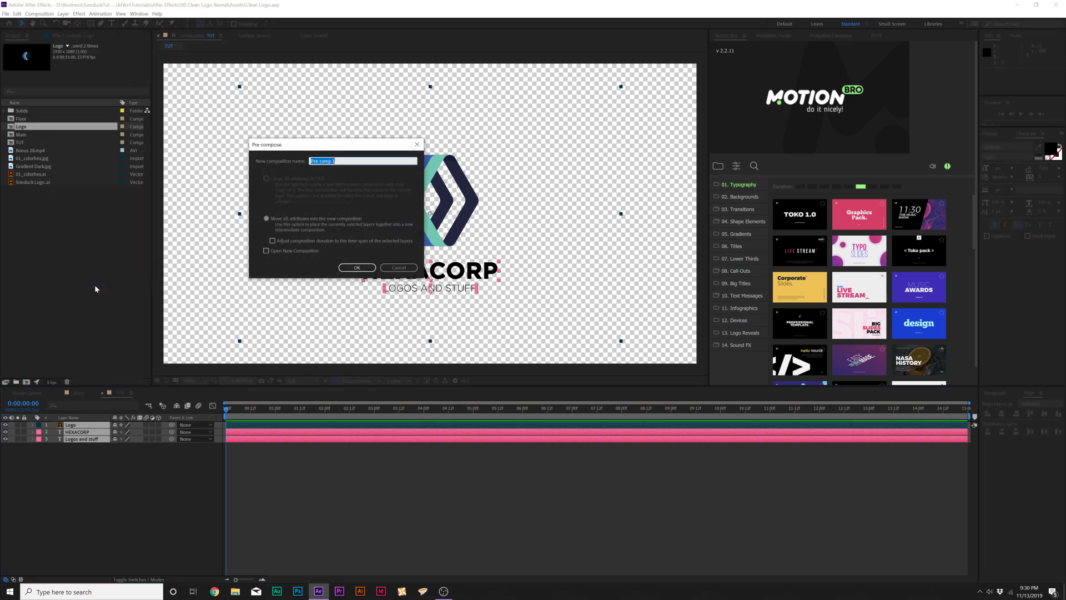
type("Logo Placeholder")
left_click(357, 267)
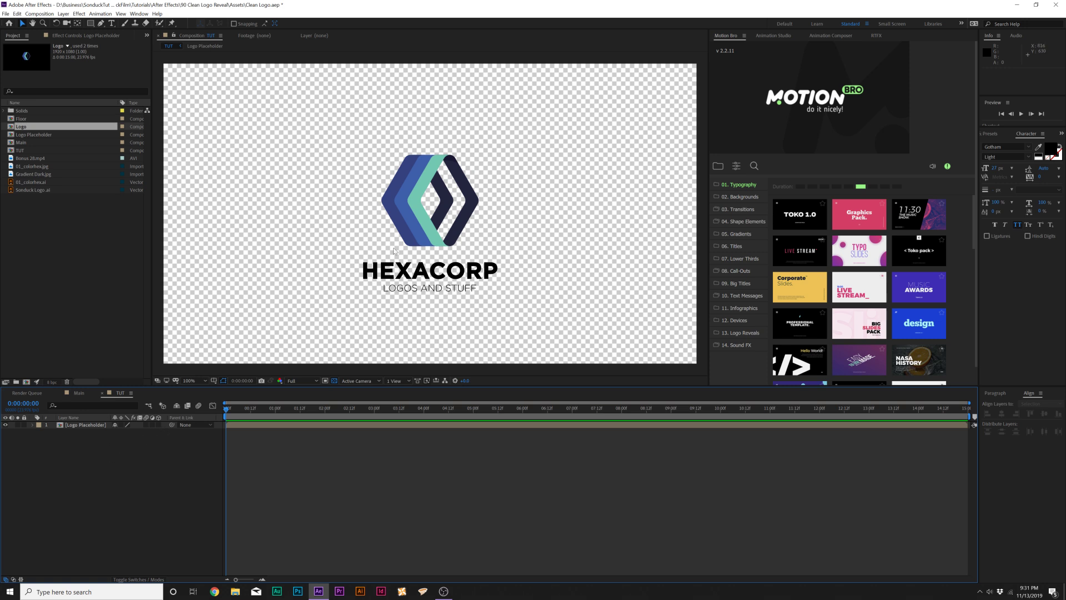
- Create a solid named BG and place it below Logo Placeholder
left_click(62, 14)
mouse_move(111, 22)
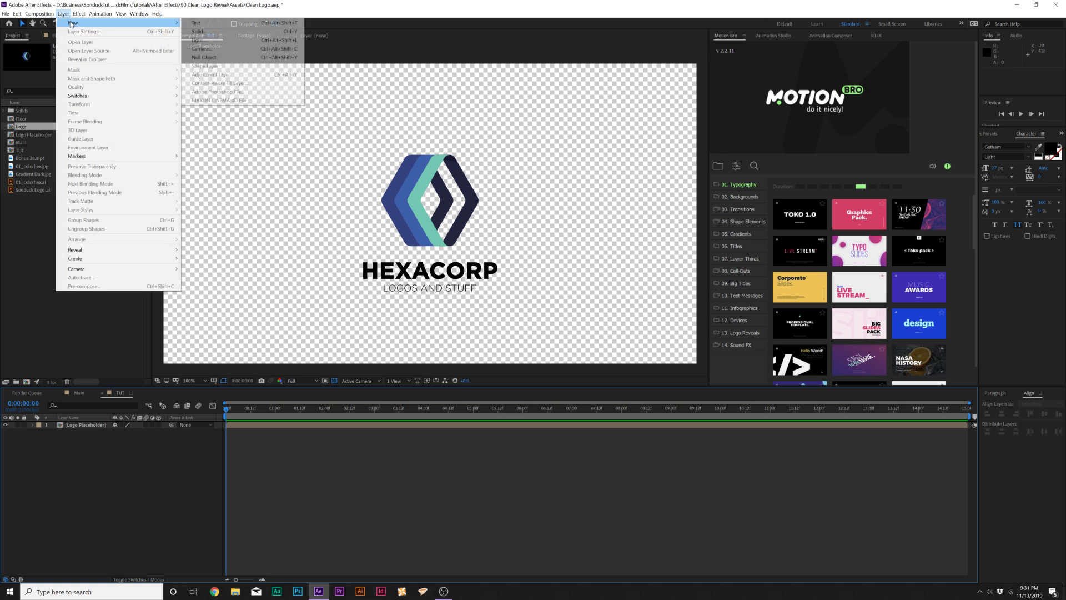
left_click(242, 31)
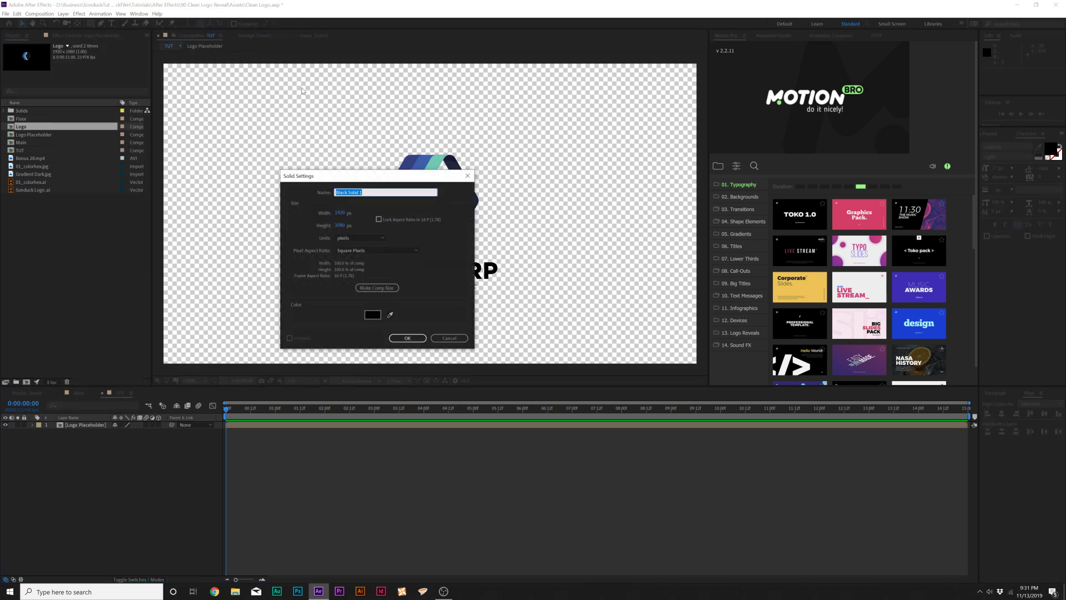
type("BG")
left_click(407, 338)
left_click_drag(83, 425, 80, 437)
- Apply a radial Gradient Ramp to BG, centred in the frame
left_click(79, 14)
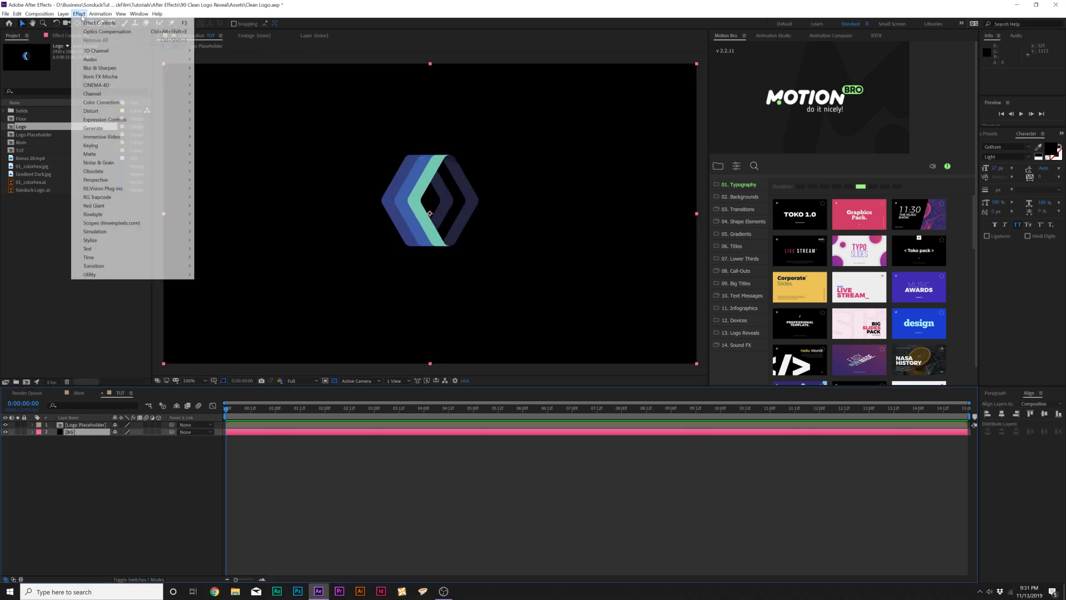
mouse_move(105, 130)
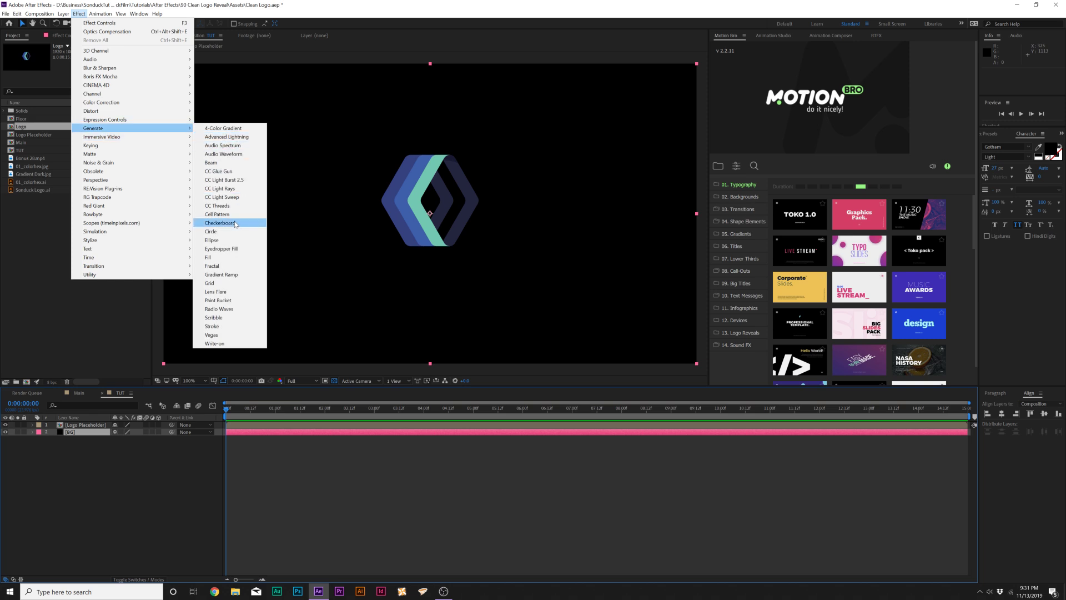
left_click(221, 274)
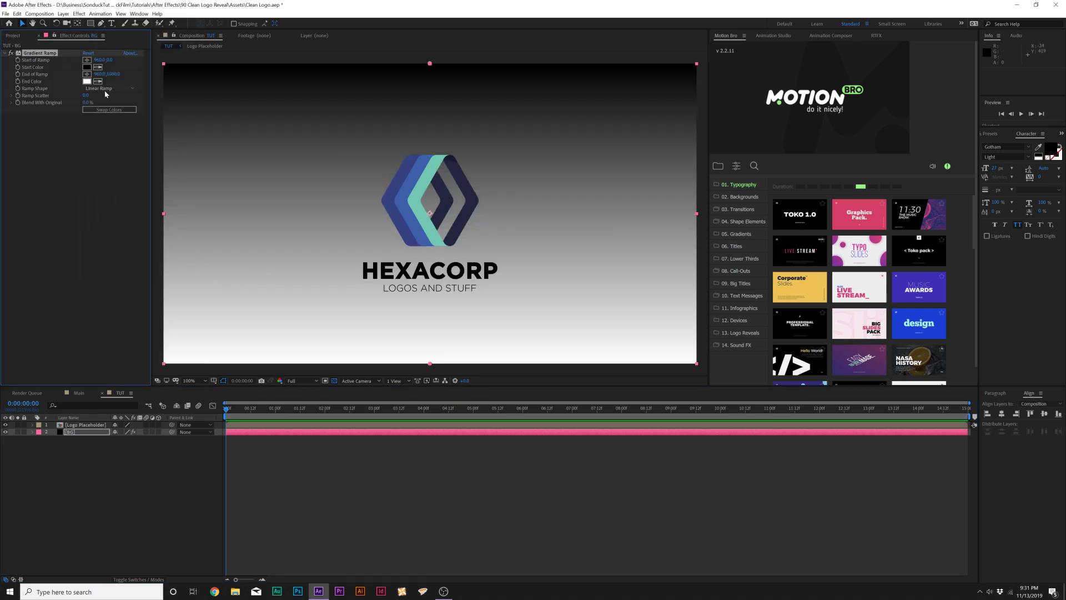
left_click(89, 89)
left_click(98, 105)
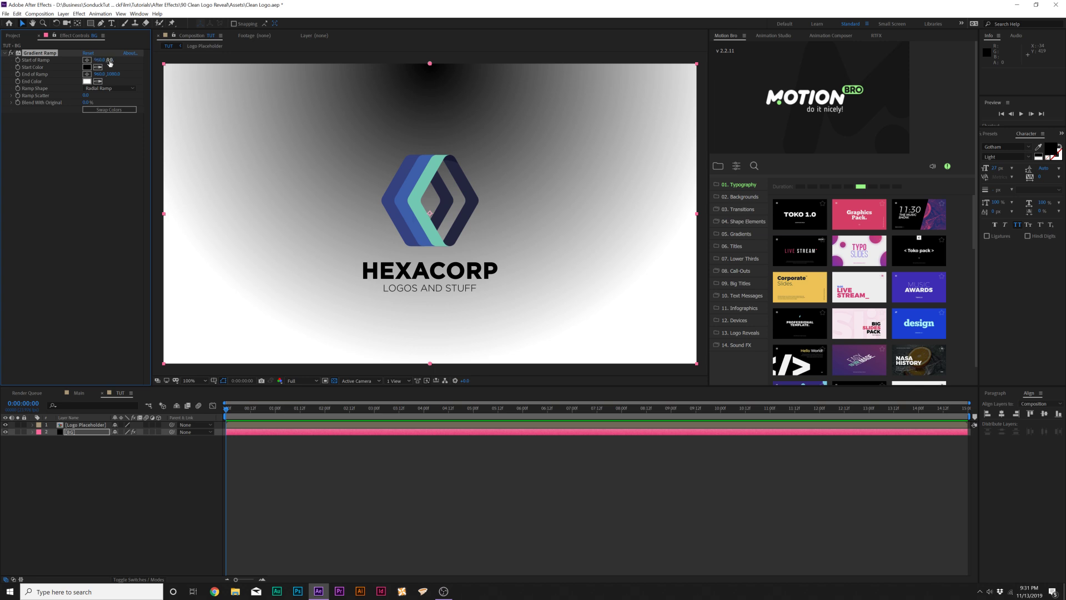
left_click_drag(109, 60, 309, 95)
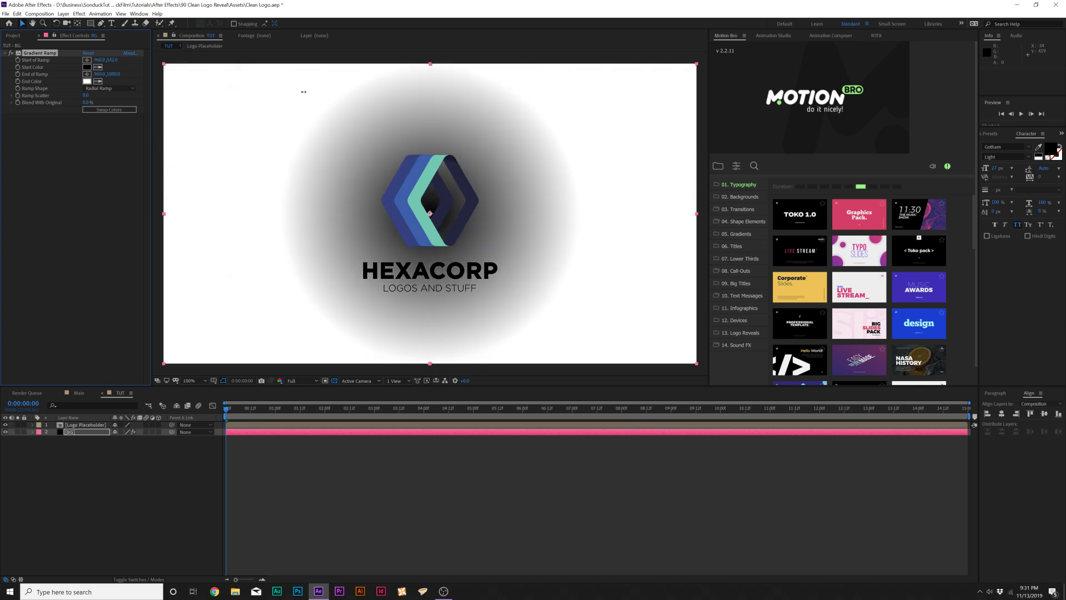
- Set the ramp's Start Color to white and End Color to light grey
left_click(87, 67)
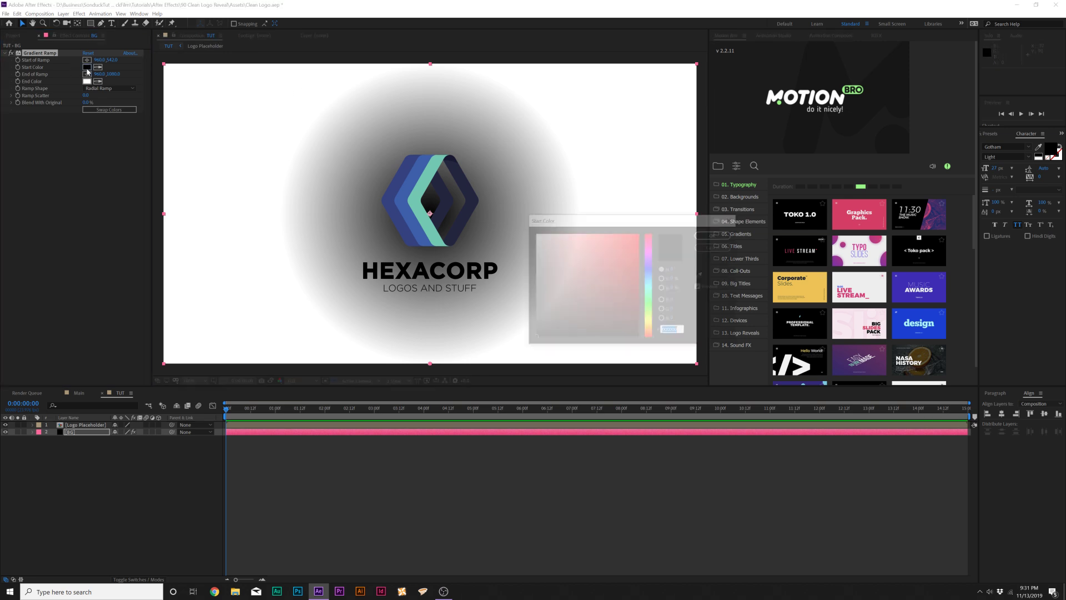
left_click_drag(552, 241, 504, 218)
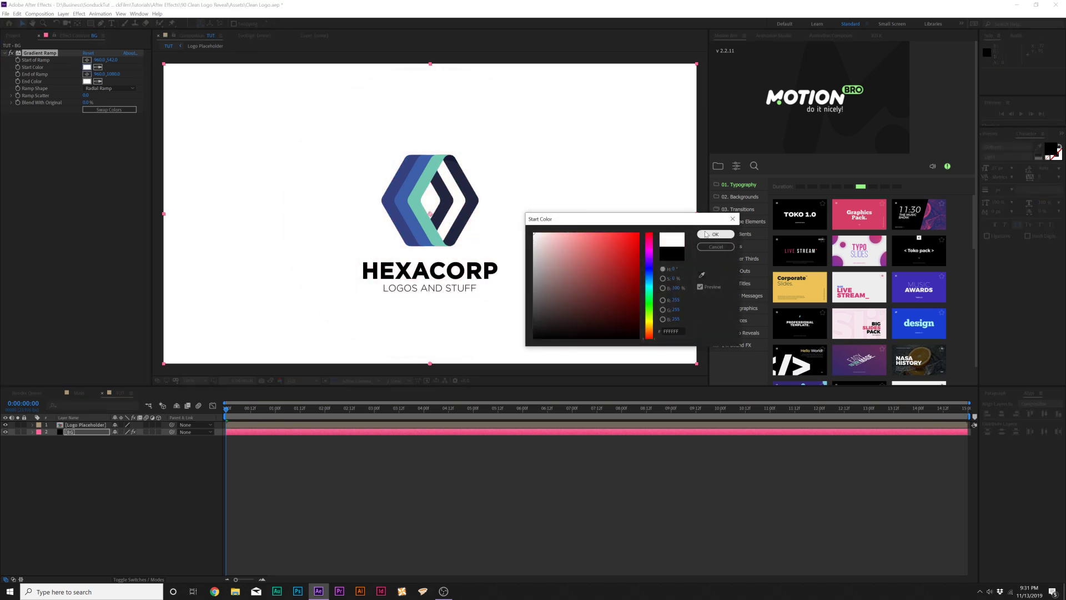
left_click(716, 234)
left_click(88, 81)
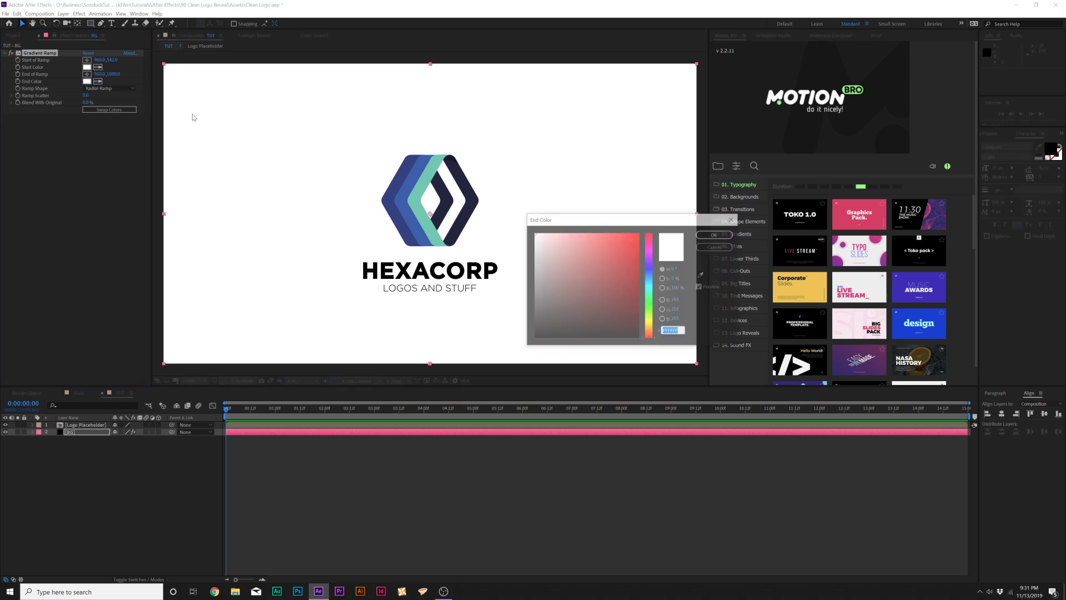
left_click_drag(542, 250, 525, 256)
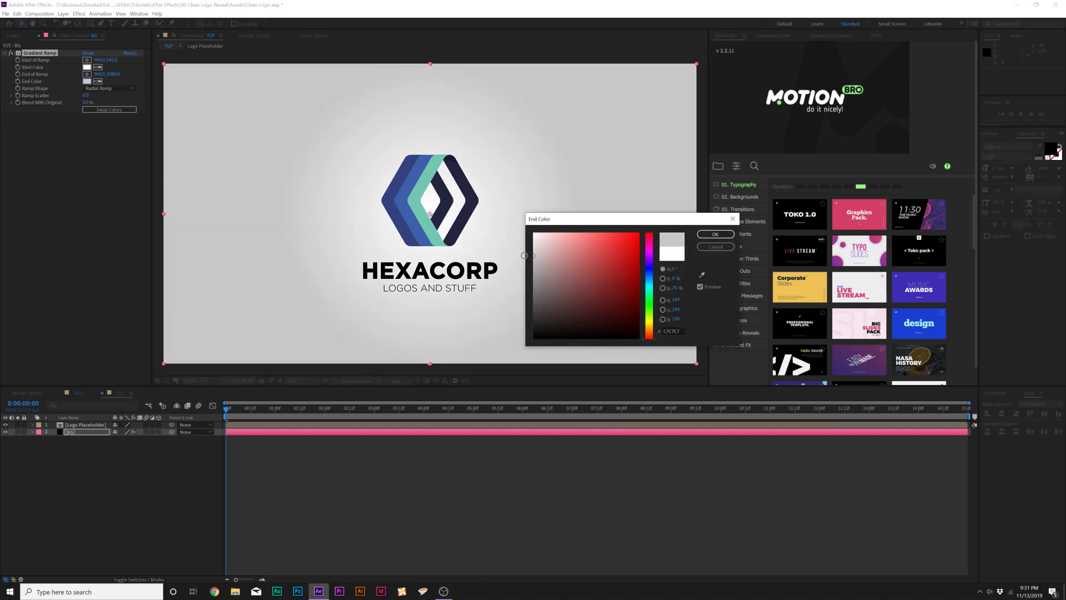
left_click(713, 234)
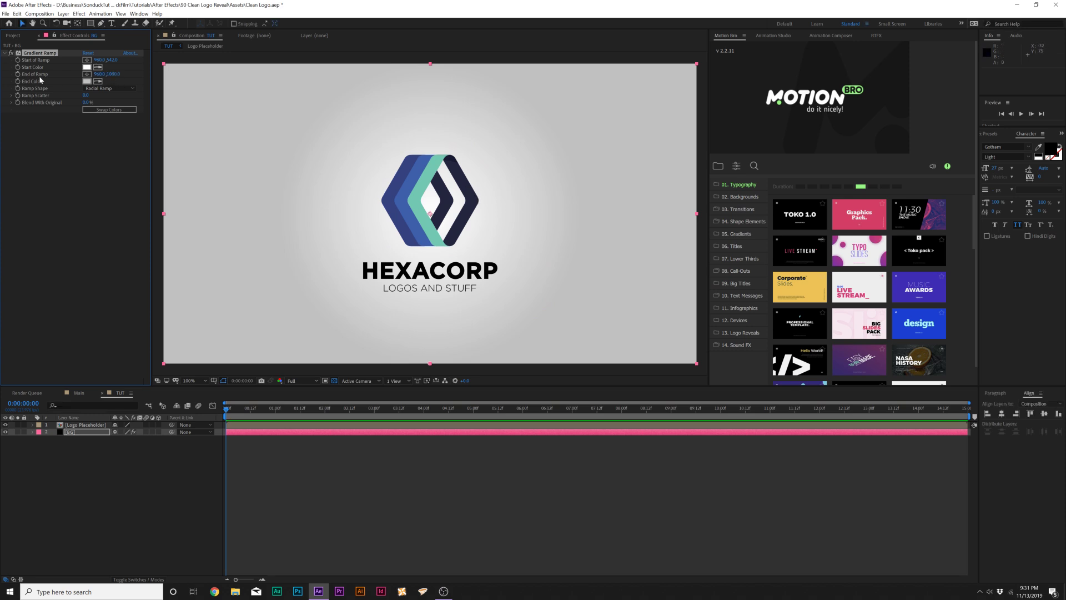
- Spread the ramp to End Y 1456 and set Ramp Scatter to about 166
left_click_drag(113, 74, 258, 94)
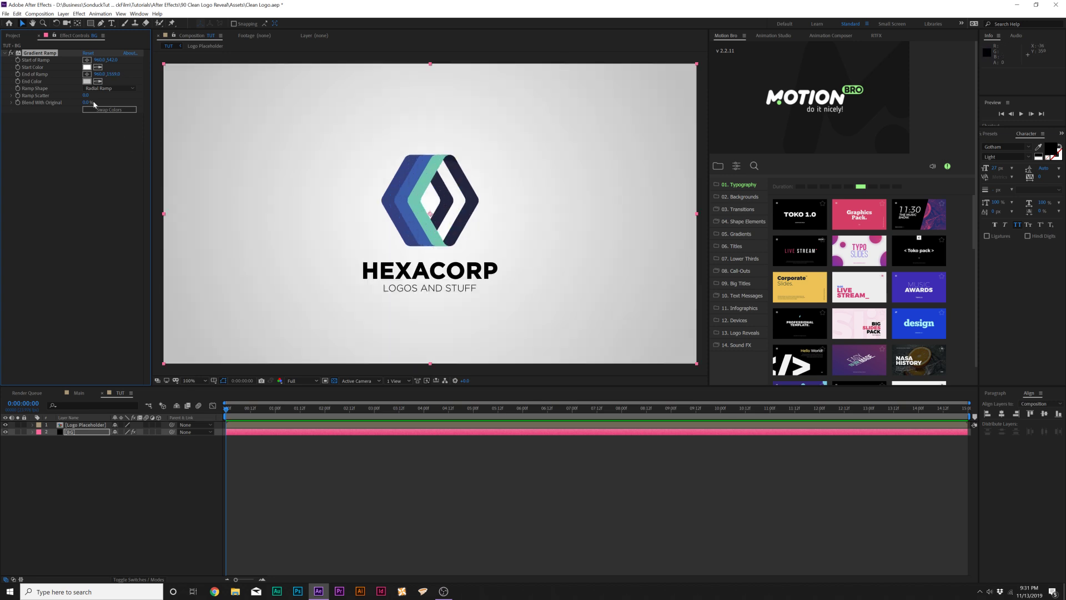
left_click_drag(100, 95, 286, 109)
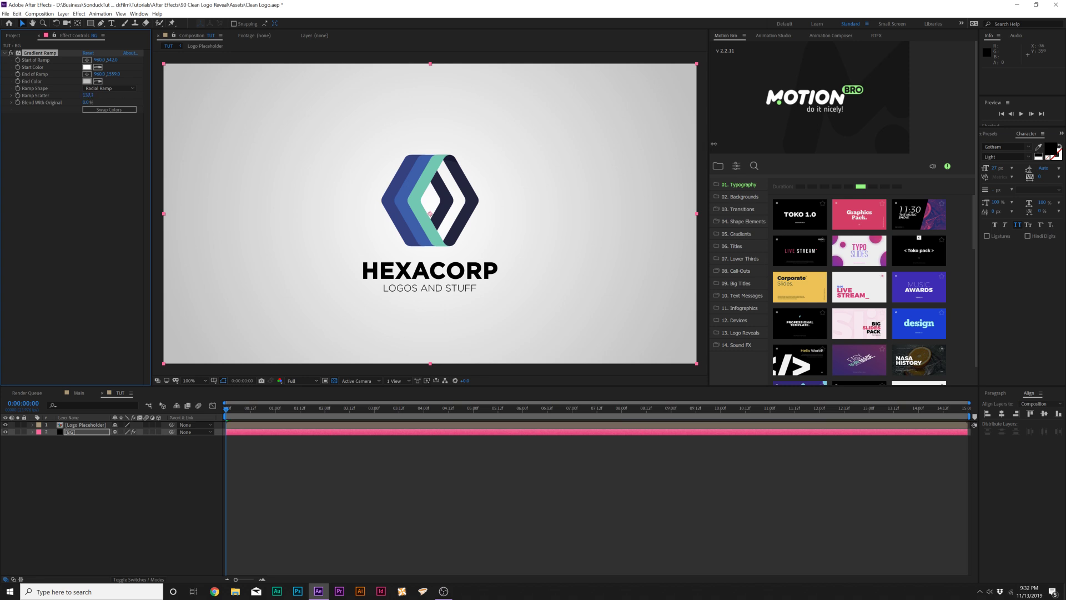
left_click_drag(154, 164, 319, 159)
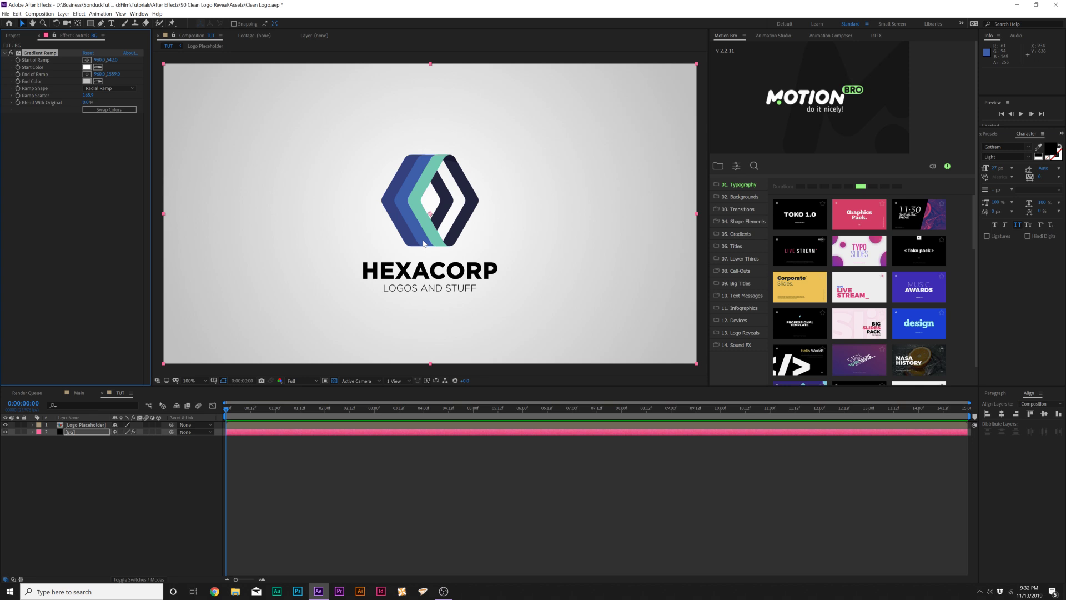
left_click(246, 337)
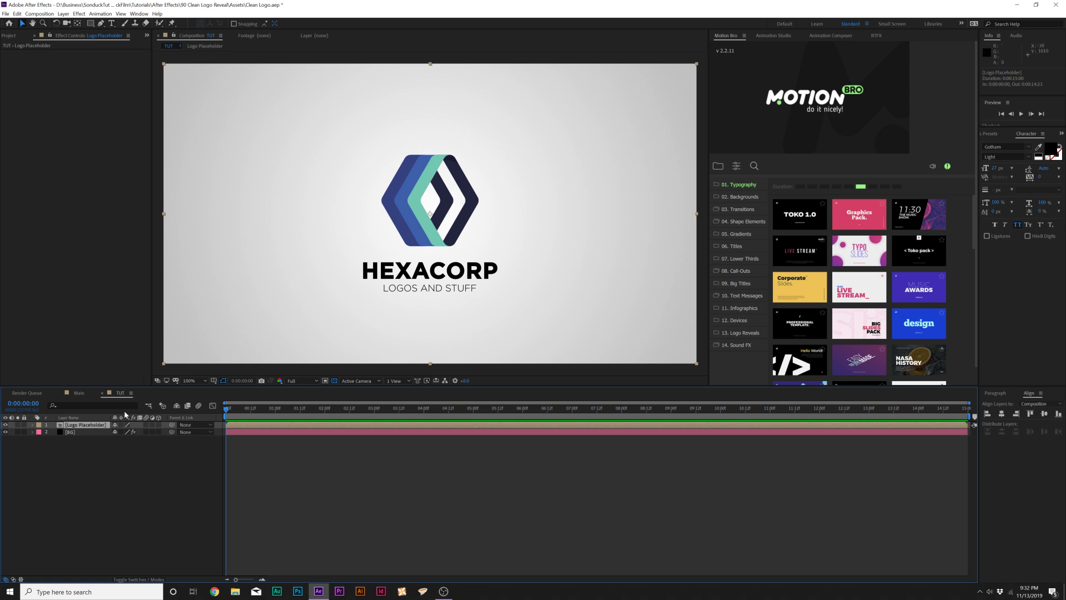
- Keyframe the Logo Placeholder scale, shrinking it to 84% at 6 seconds
key("s")
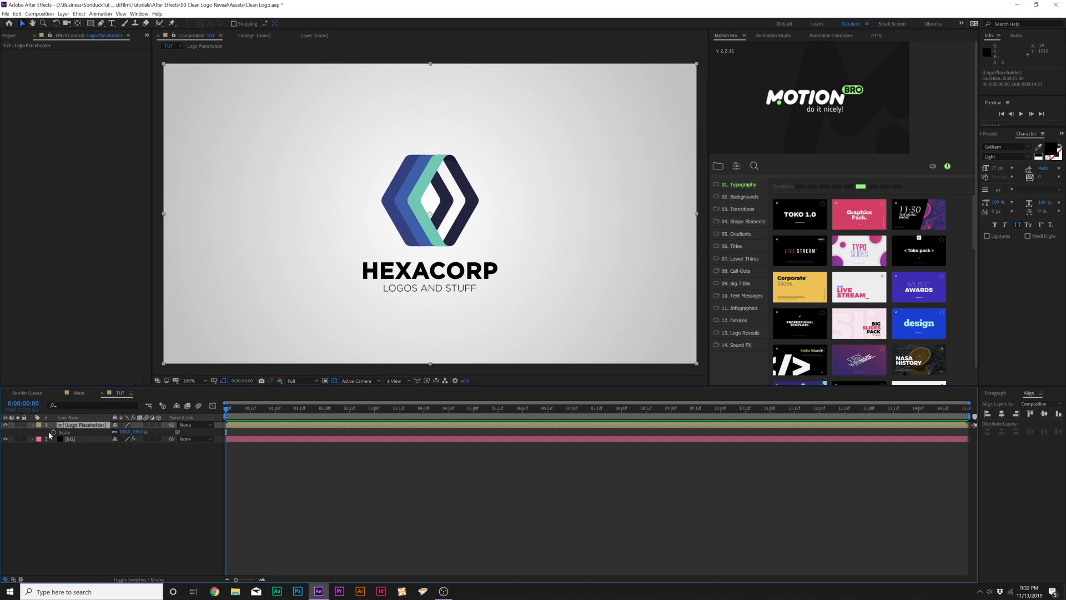
left_click(53, 432)
left_click_drag(226, 409, 523, 413)
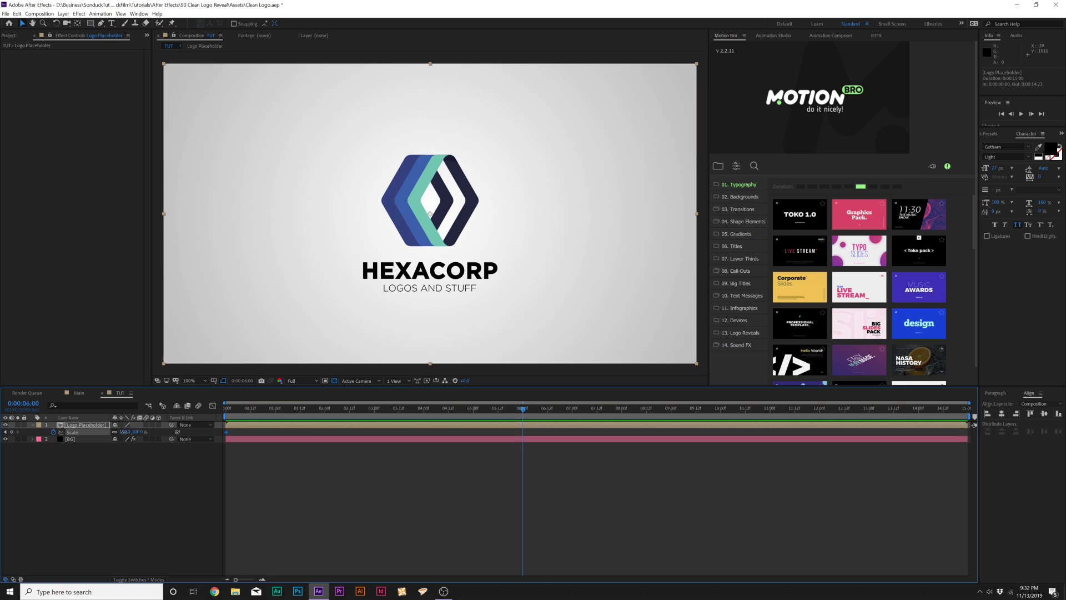
left_click_drag(125, 432, 117, 431)
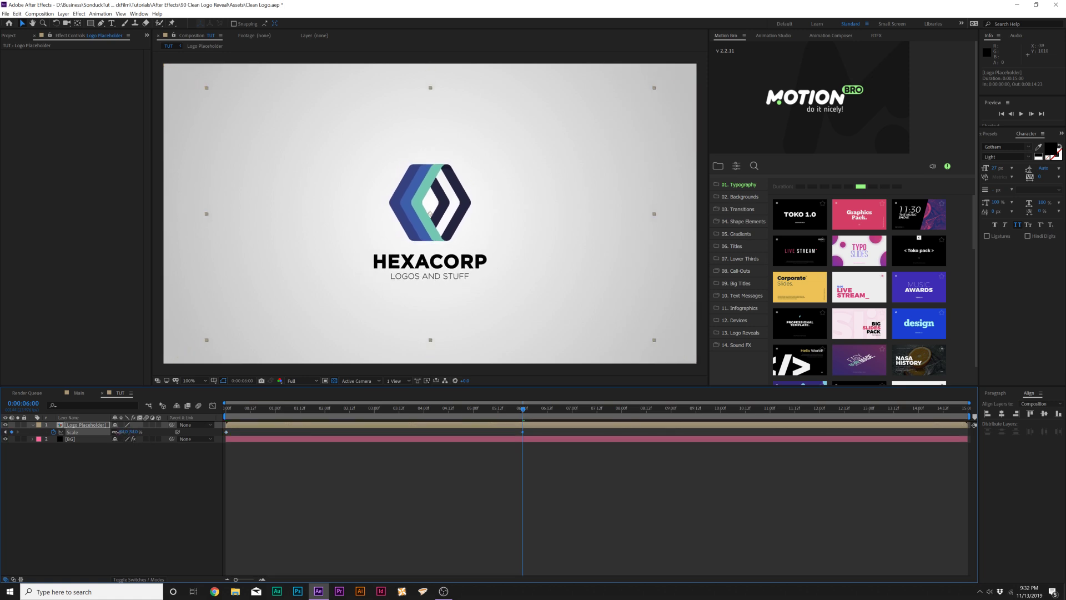
- Preview the scale animation, collapse the layer, and show the Project panel
left_click(155, 469)
key("space")
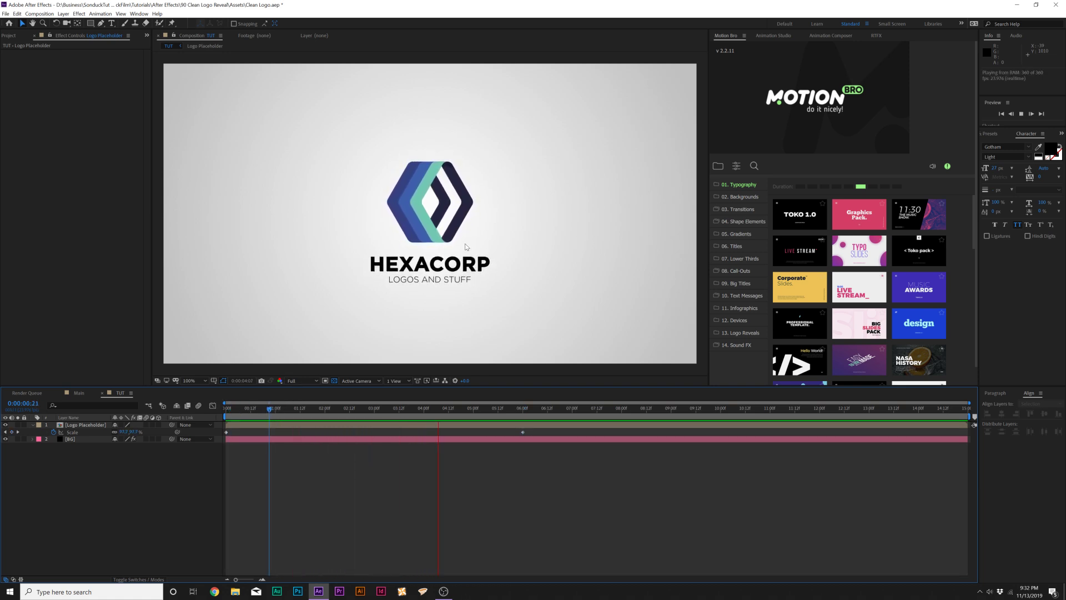
key("space")
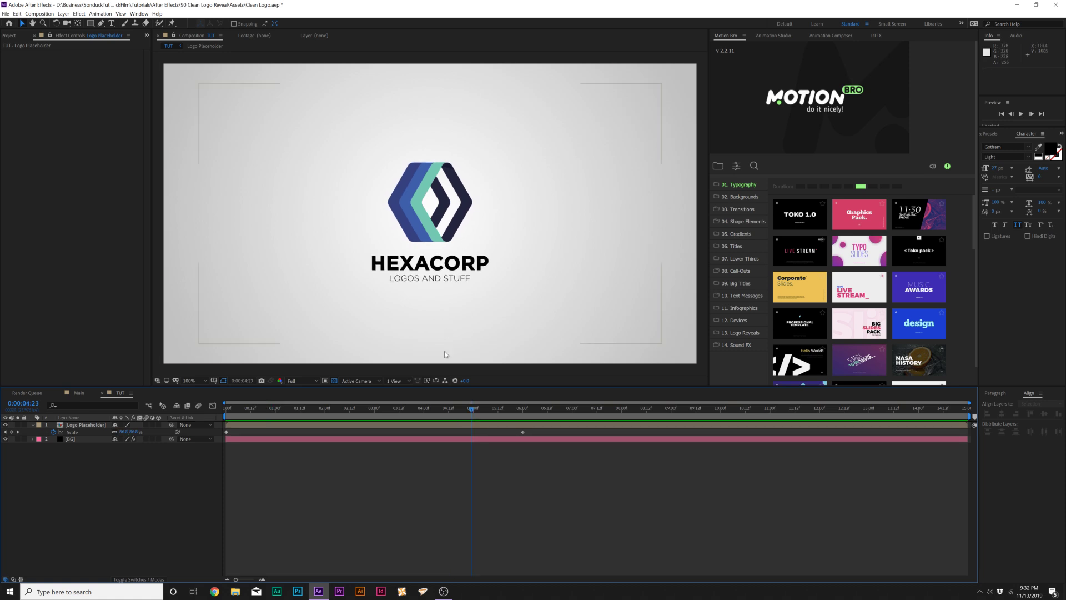
left_click(32, 426)
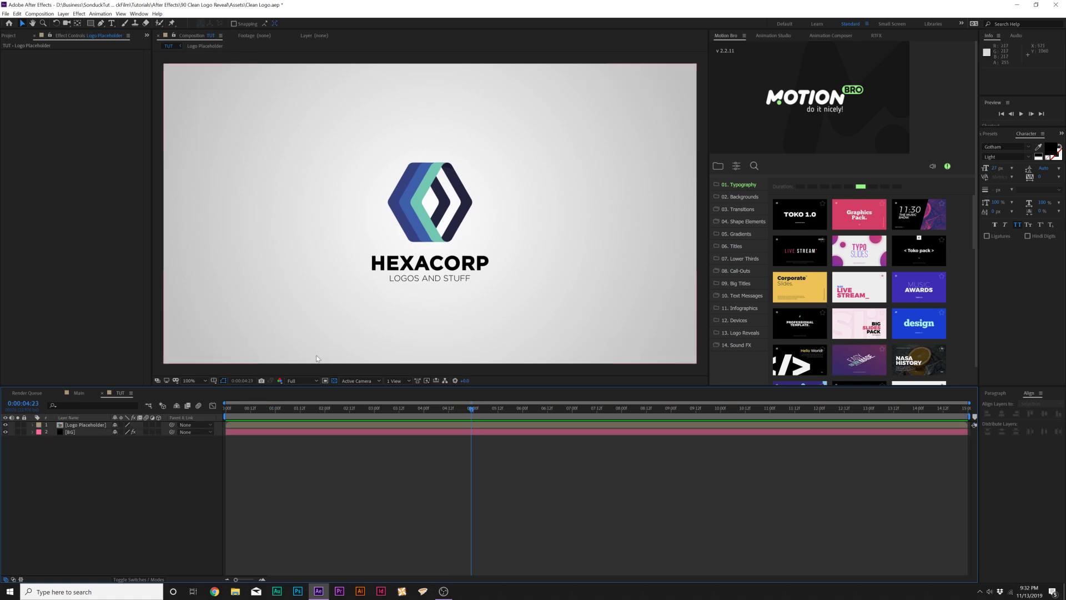
left_click(13, 37)
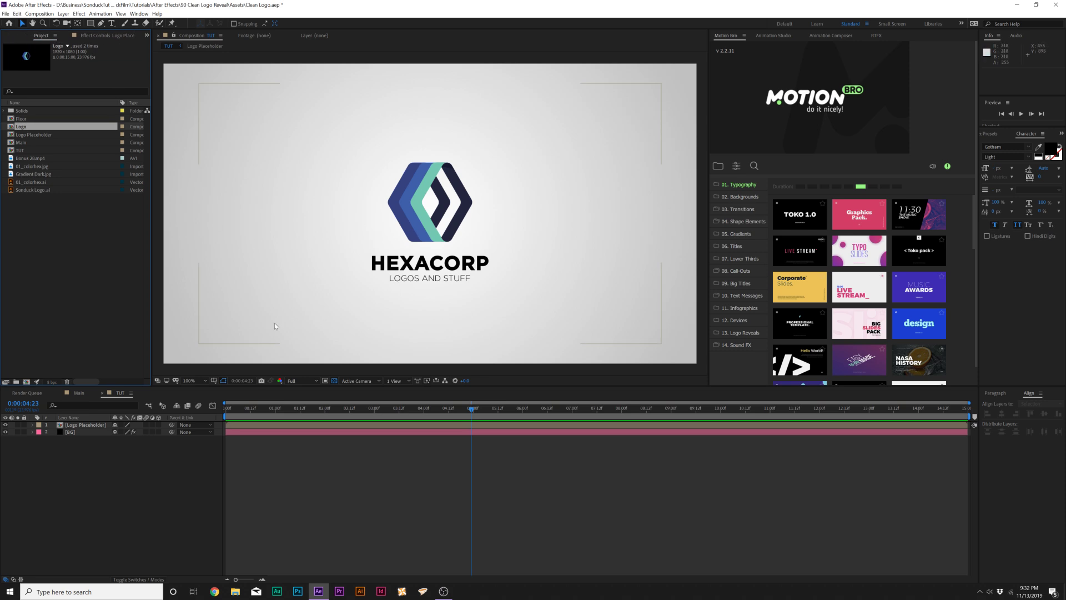
- Create a new solid layer named Flare with Ctrl+Y
key("ctrl+y")
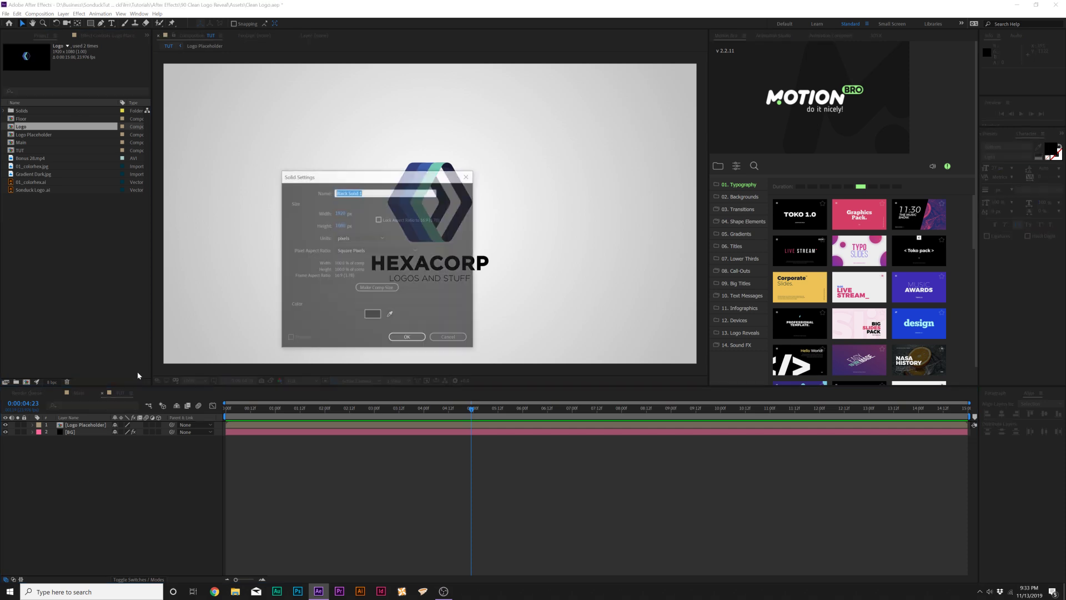
type("Flare")
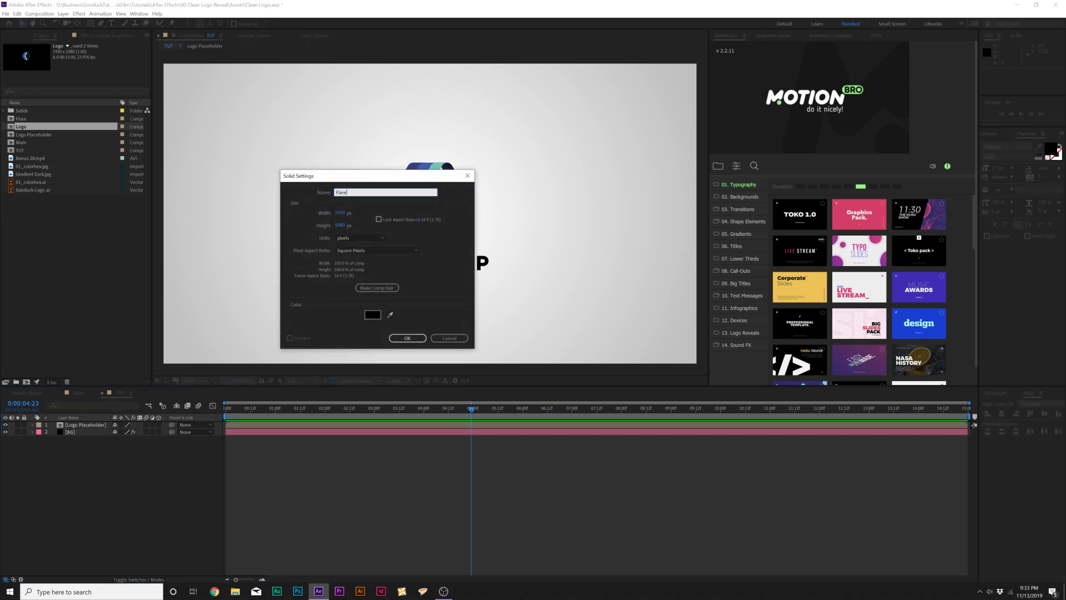
key("Return")
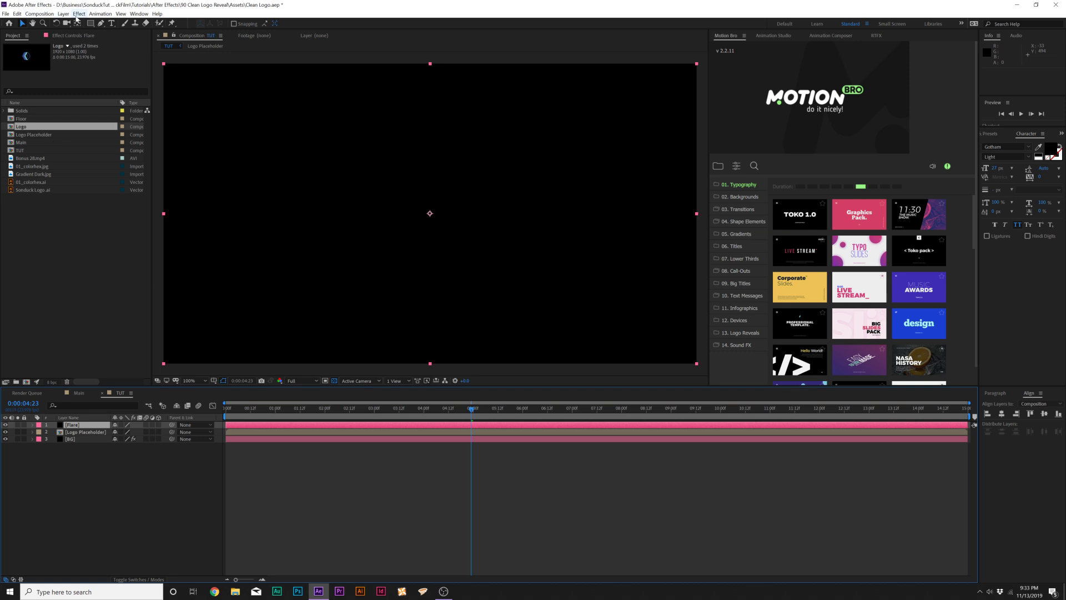
- Add a 105mm Prime Lens Flare to the Flare solid, centred on the logo
left_click(77, 14)
mouse_move(133, 129)
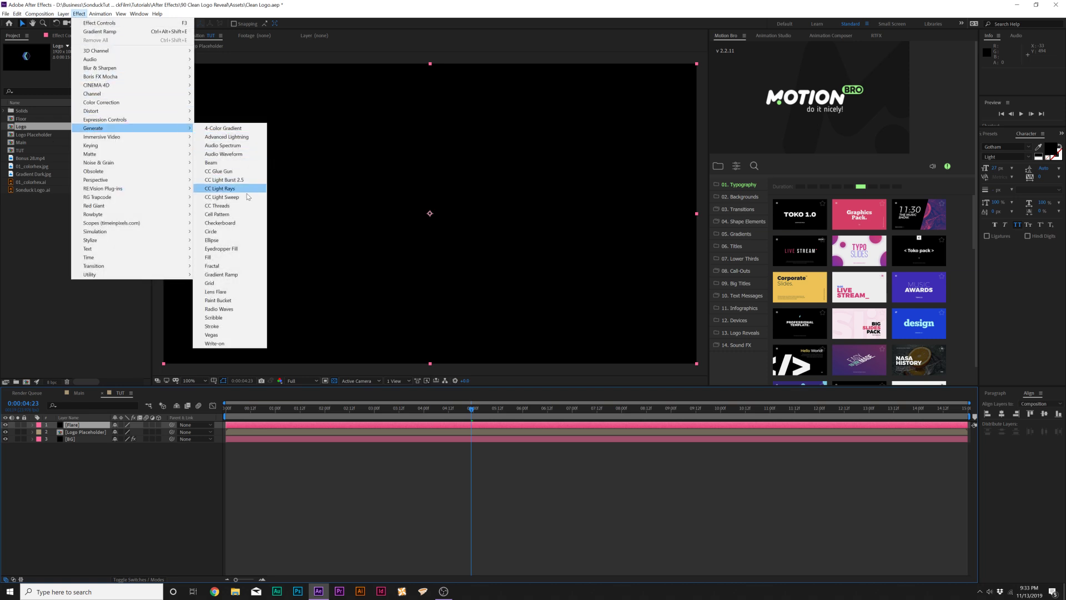
left_click(214, 292)
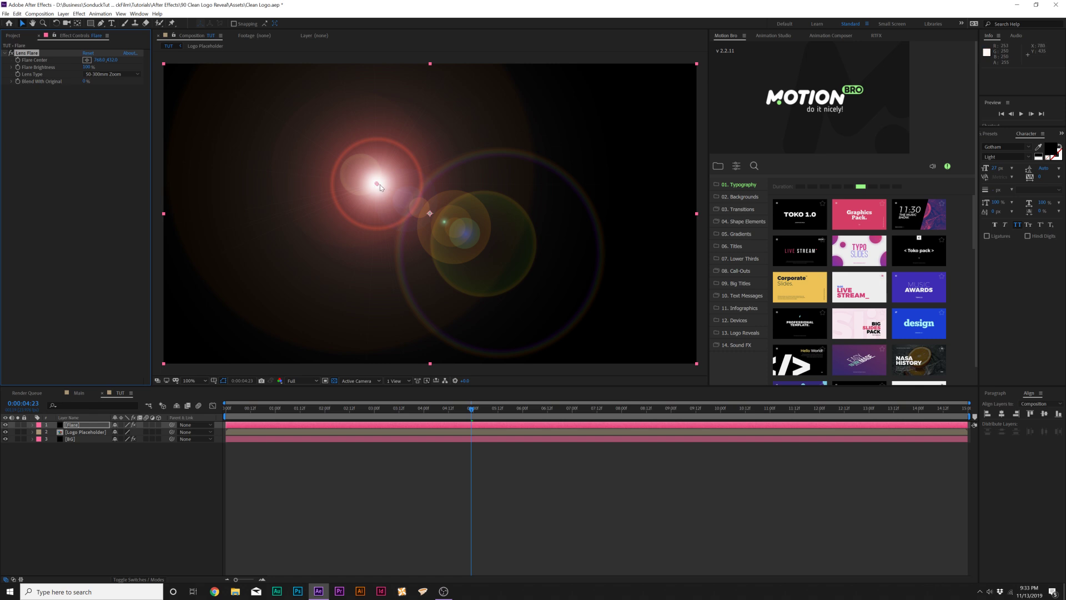
left_click(111, 74)
left_click(125, 101)
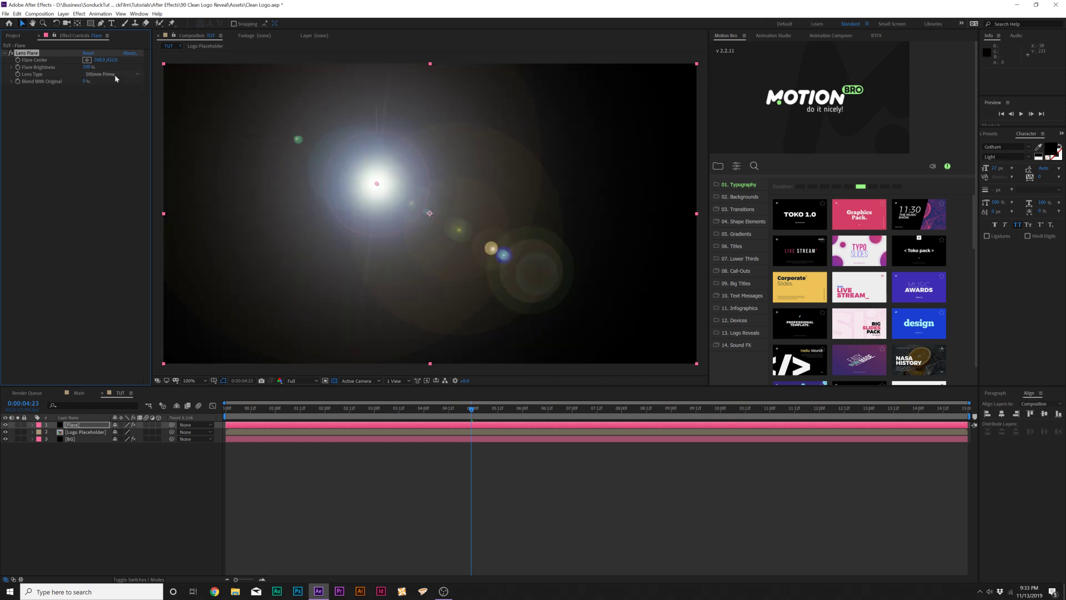
left_click(114, 74)
left_click(109, 85)
left_click_drag(377, 185, 431, 215)
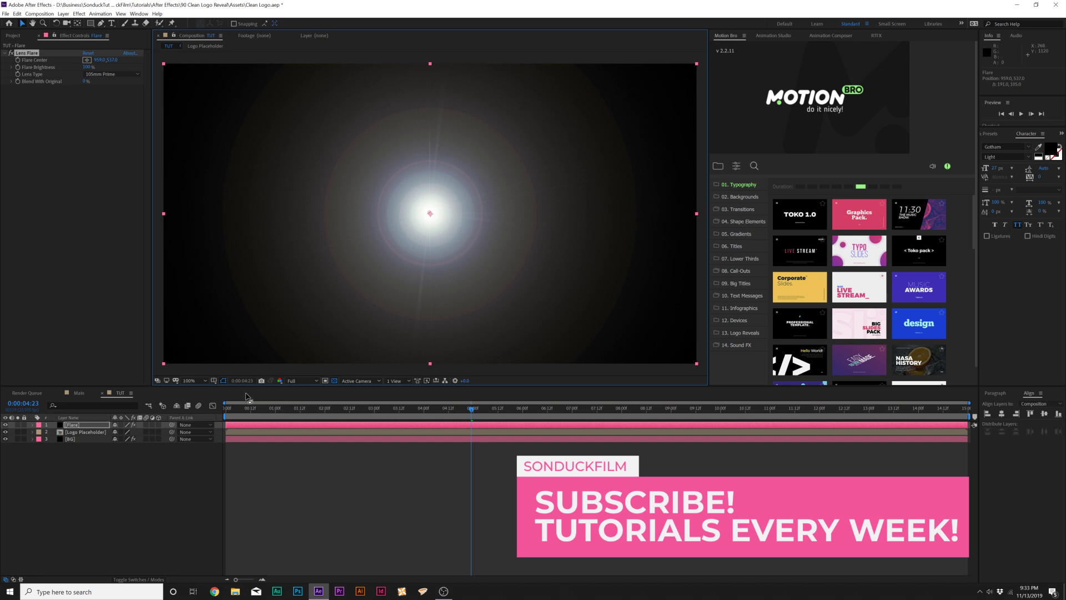
- Set the Flare layer's blend mode to Screen
left_click(125, 581)
left_click(123, 424)
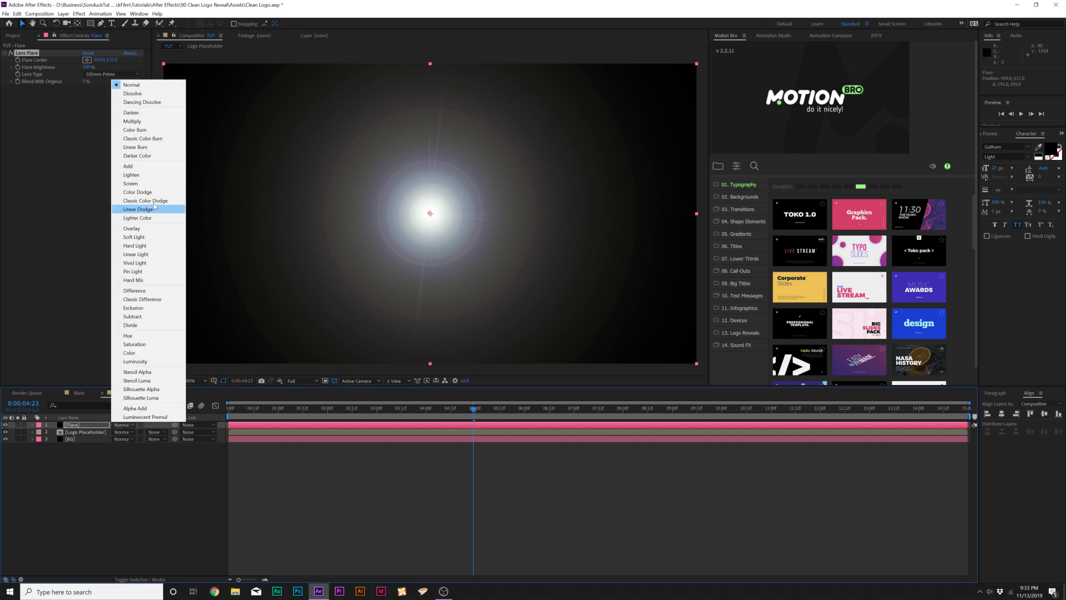
left_click(148, 184)
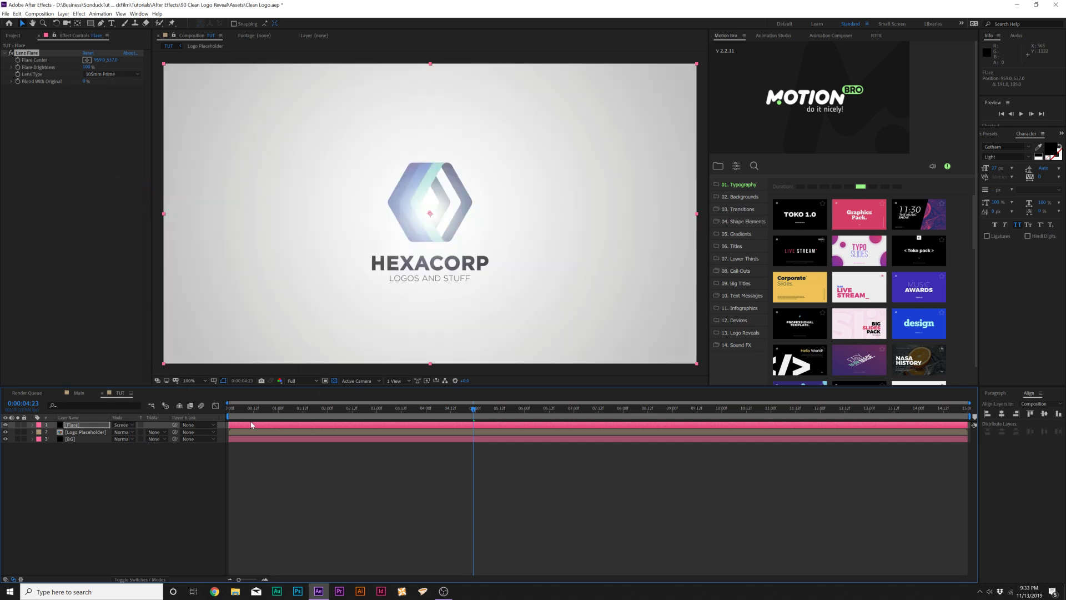
- Keyframe Flare Brightness from a white-out at 0:00 to 0% at about 2 seconds
left_click_drag(242, 413, 229, 414)
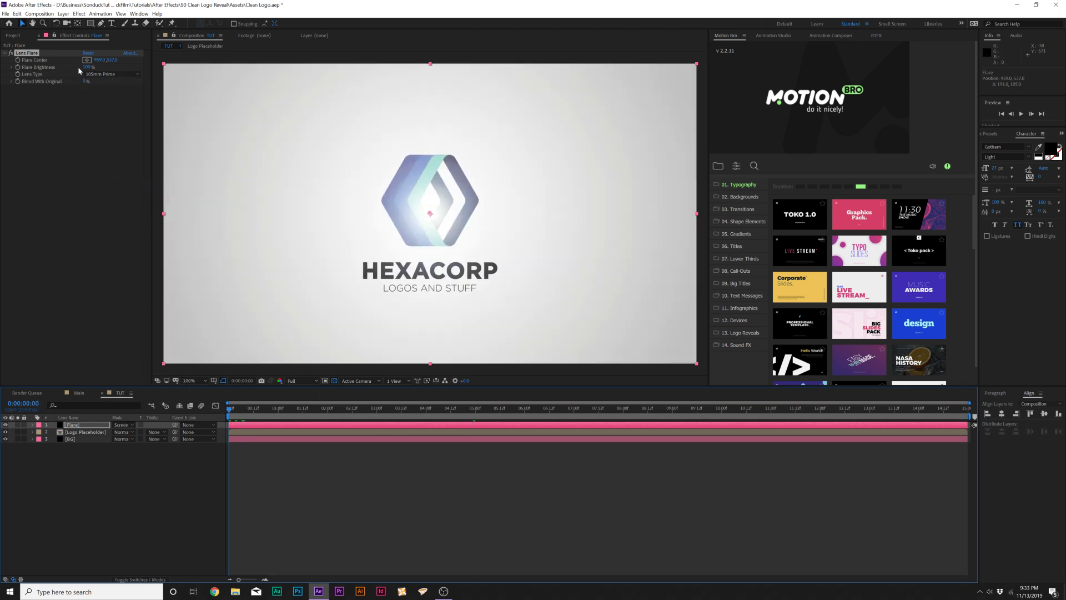
left_click_drag(86, 67, 118, 68)
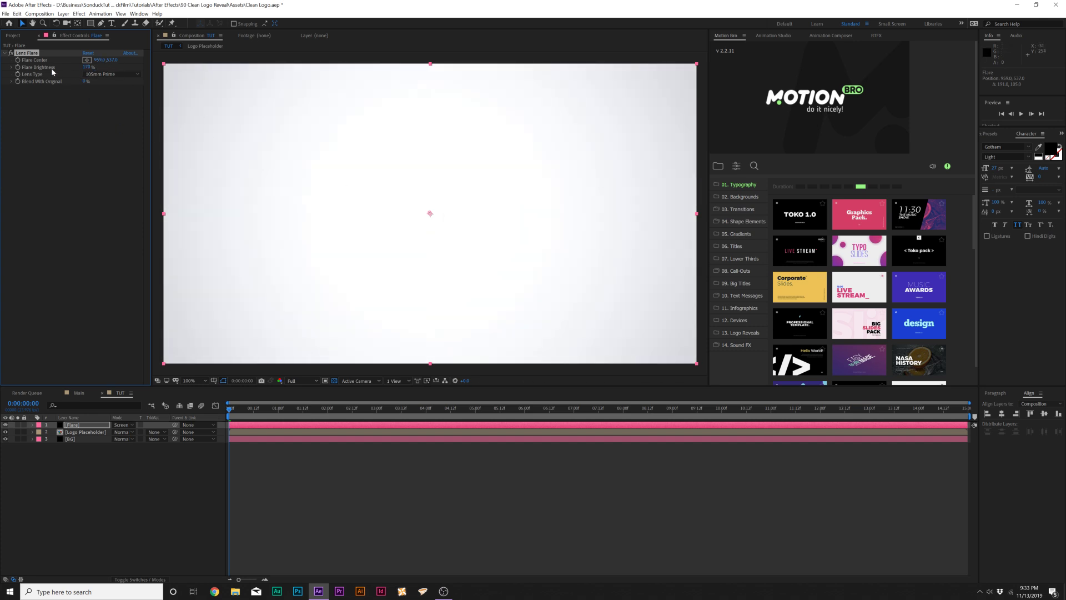
left_click(18, 67)
left_click_drag(276, 410, 327, 415)
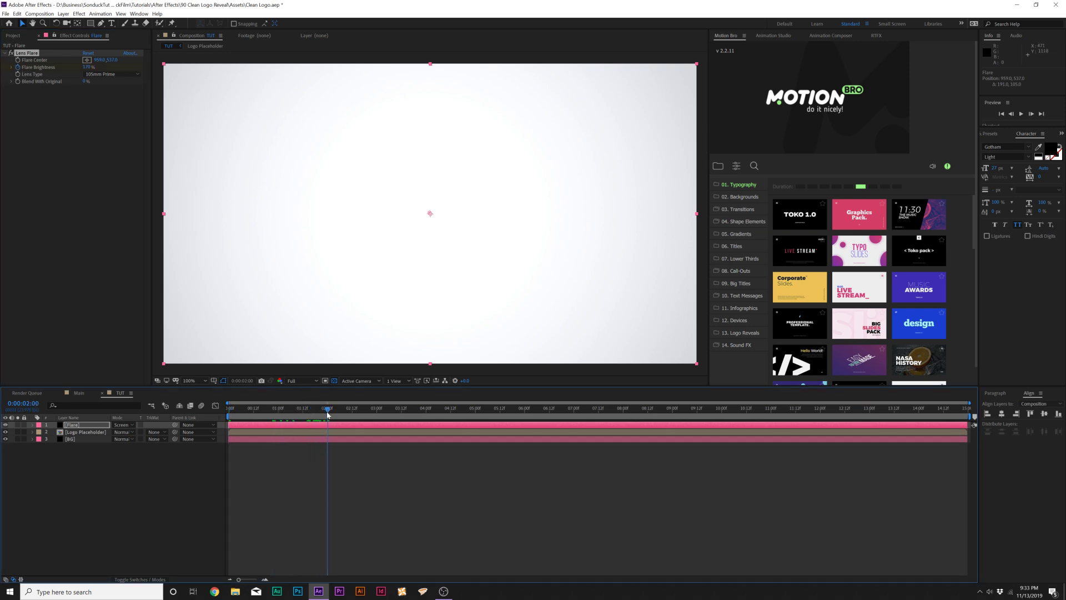
left_click(86, 67)
type("0")
key("Return")
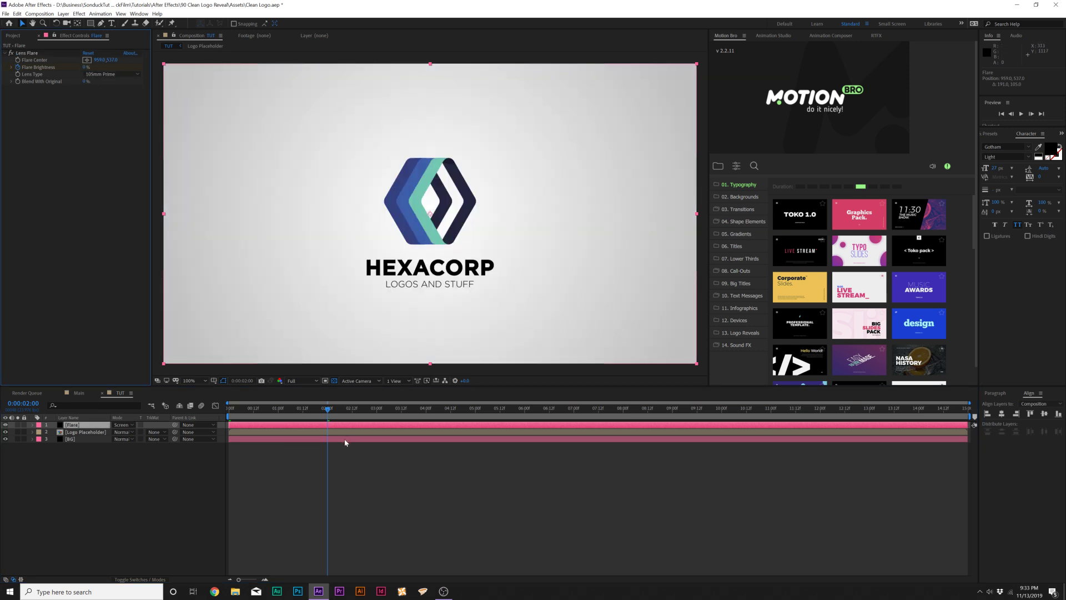
- Preview the flare animation and inspect its brightness keyframes
key("space")
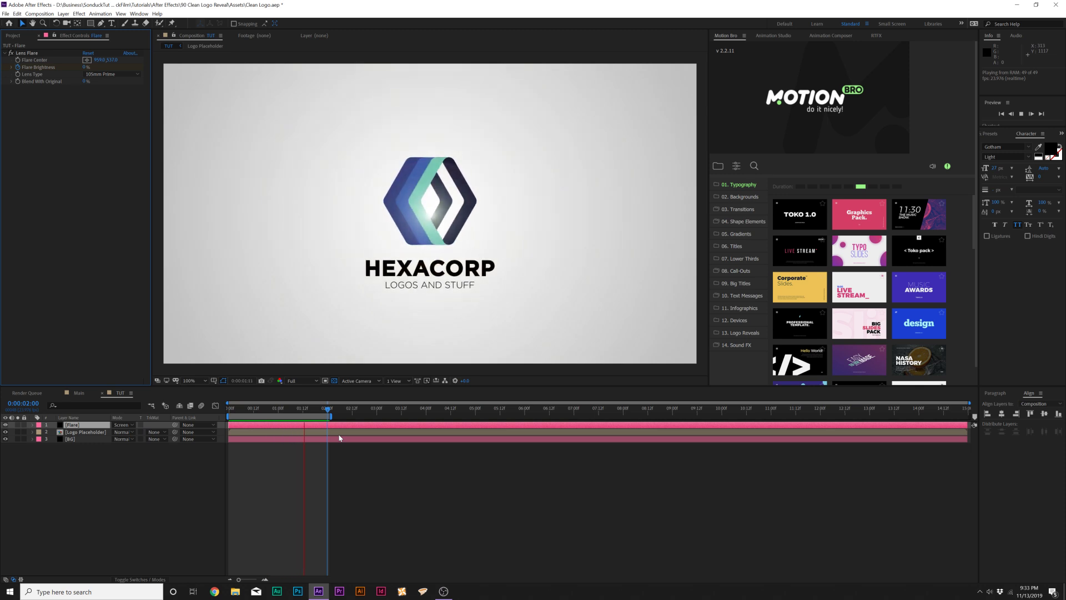
key("space")
key("u")
left_click_drag(337, 440, 256, 436)
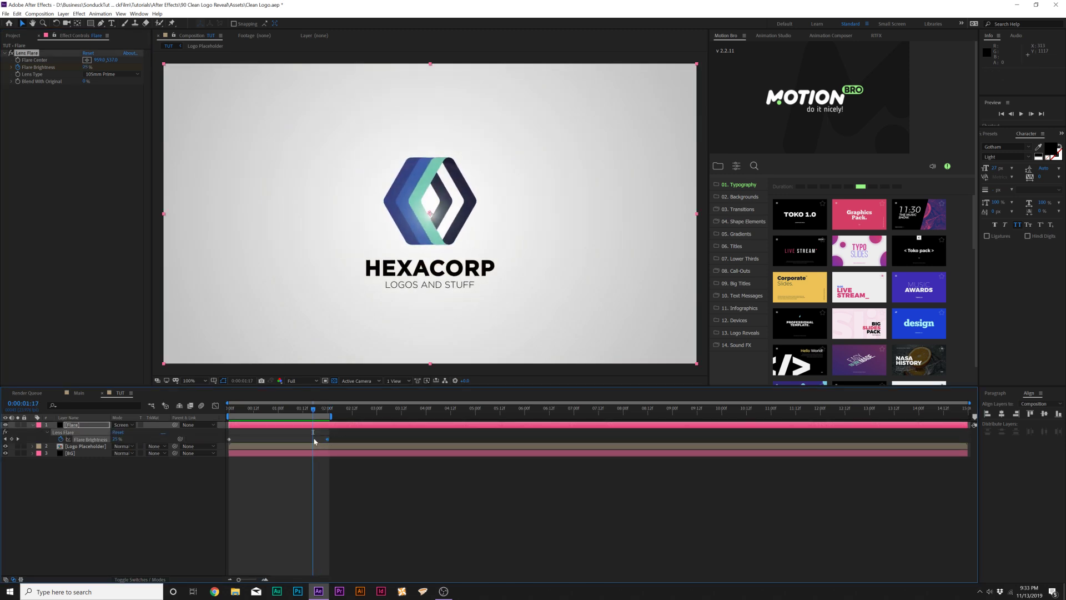
left_click(349, 443)
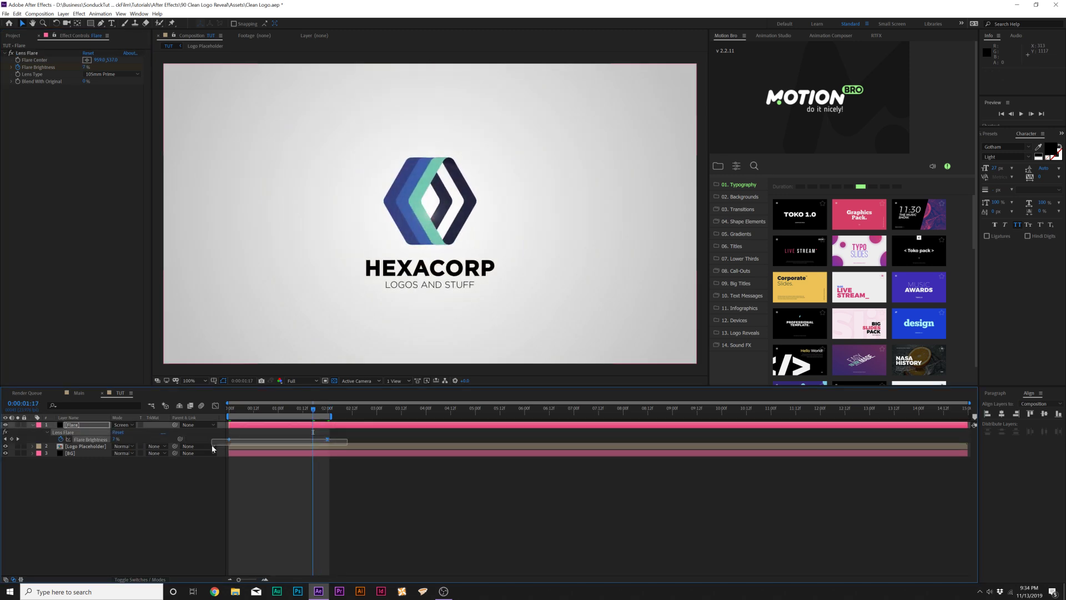
left_click(205, 500)
- Boost the starting flare brightness to 199% and preview the fade-out
key("Home")
left_click_drag(89, 66, 105, 67)
left_click(120, 502)
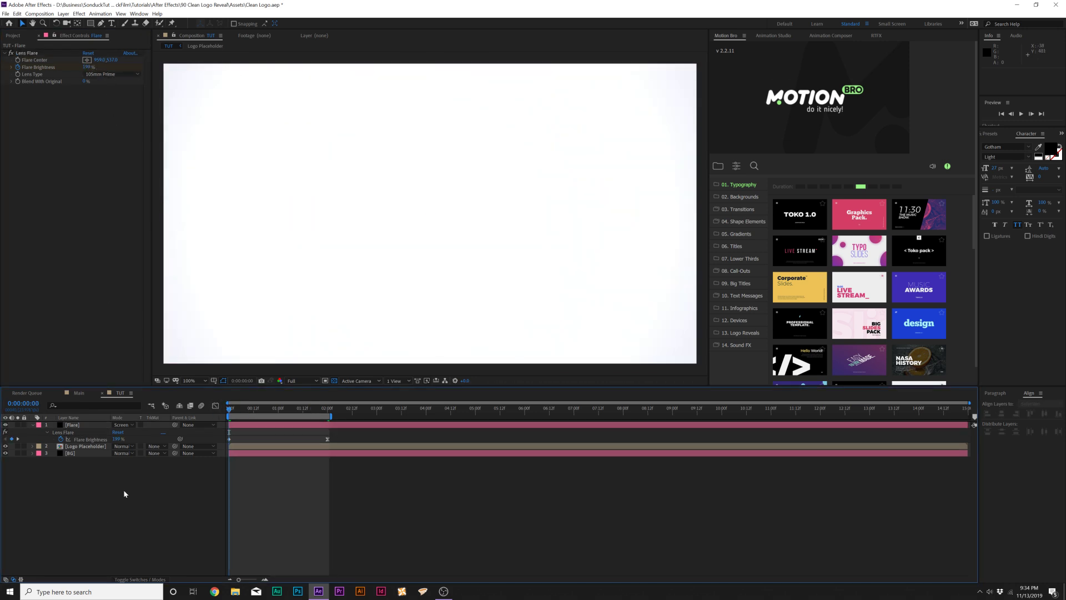
key("space")
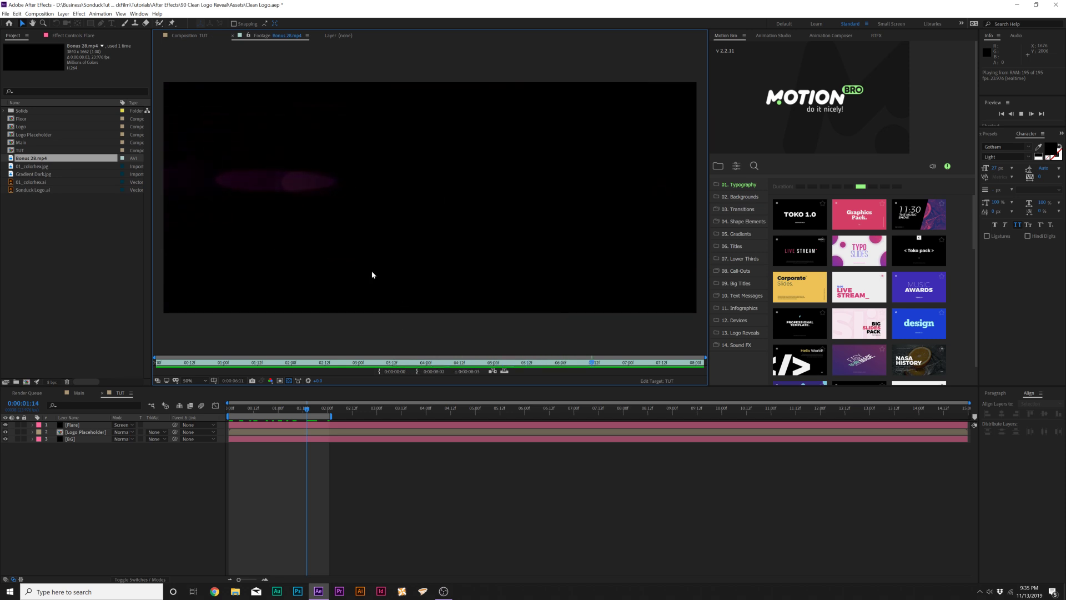
- Place Bonus 28.mp4 beneath the Flare layer in TUT at 44% scale
left_click(186, 36)
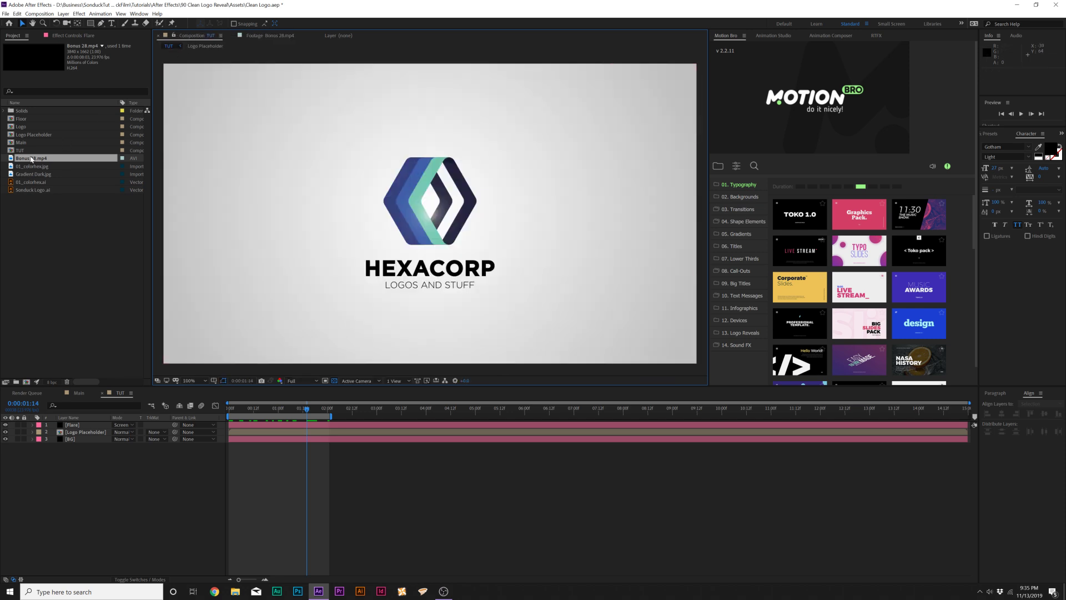
left_click_drag(32, 162, 75, 429)
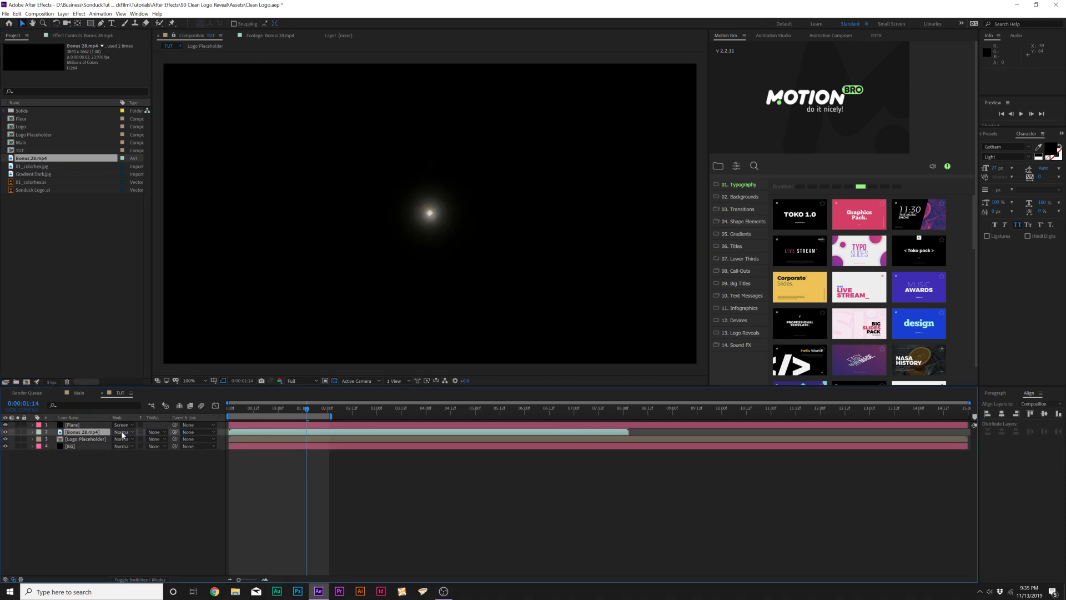
key("s")
mouse_move(123, 439)
left_mouse_down()
mouse_move(101, 440)
mouse_move(123, 444)
left_mouse_up()
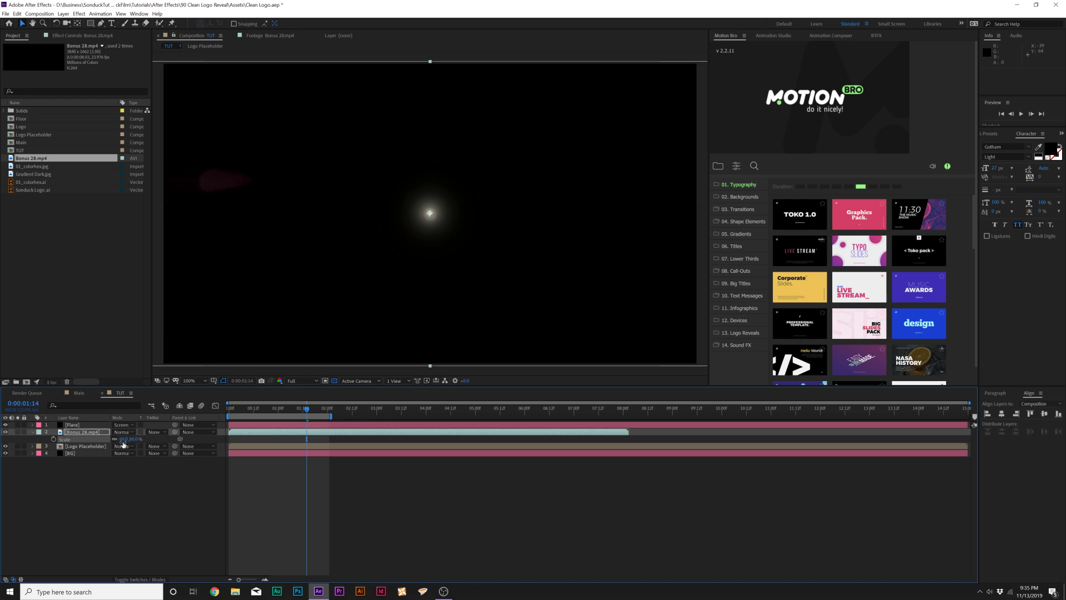
- Screen the glow clip, start it about 2:15 earlier, and preview it with the flare
left_click(121, 432)
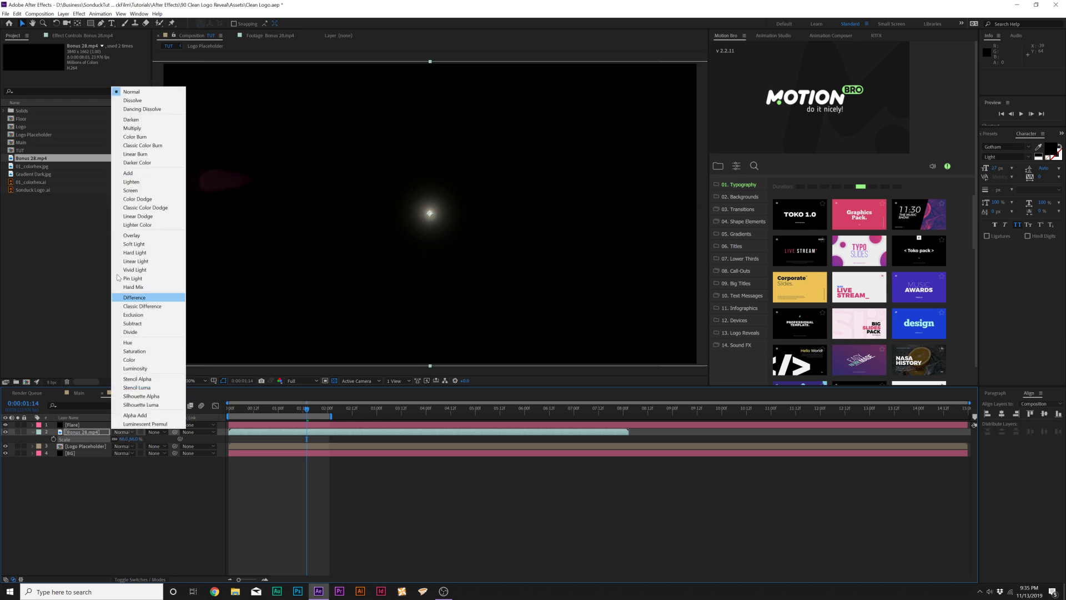
left_click(134, 190)
left_click_drag(333, 432, 204, 432)
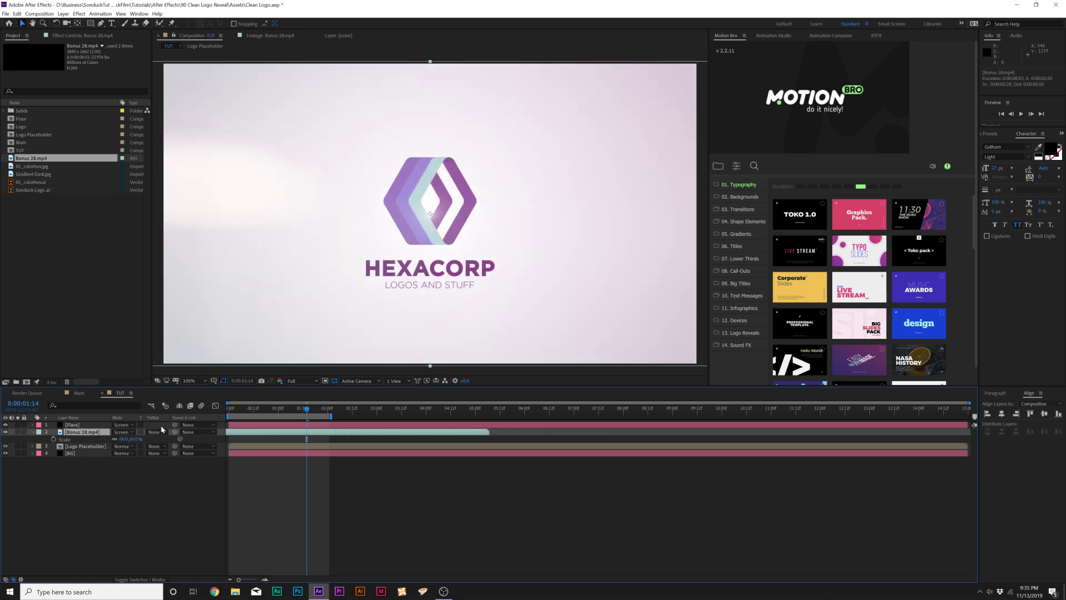
left_click_drag(331, 416, 392, 416)
key("space")
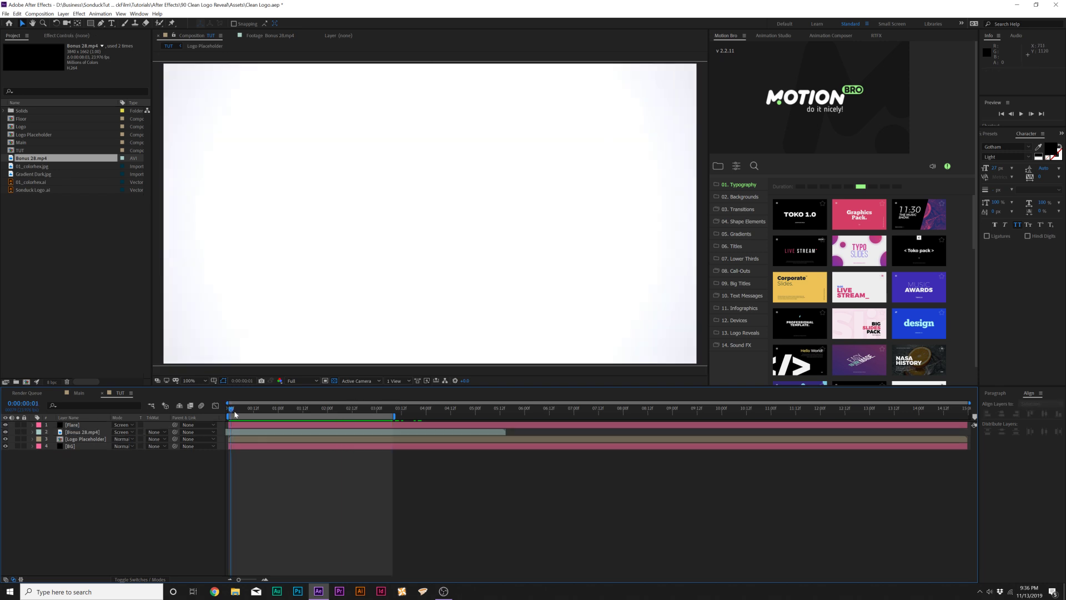
left_click(275, 416)
- Add Bevel Alpha to the Logo Placeholder layer at about 2:22
key("space")
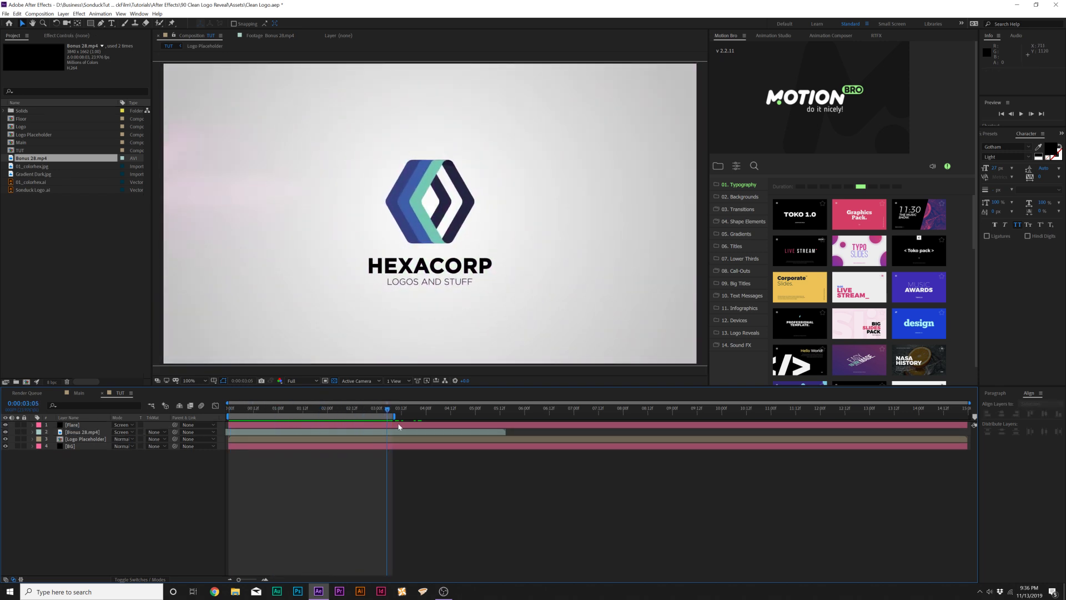
key("space")
left_click(373, 409)
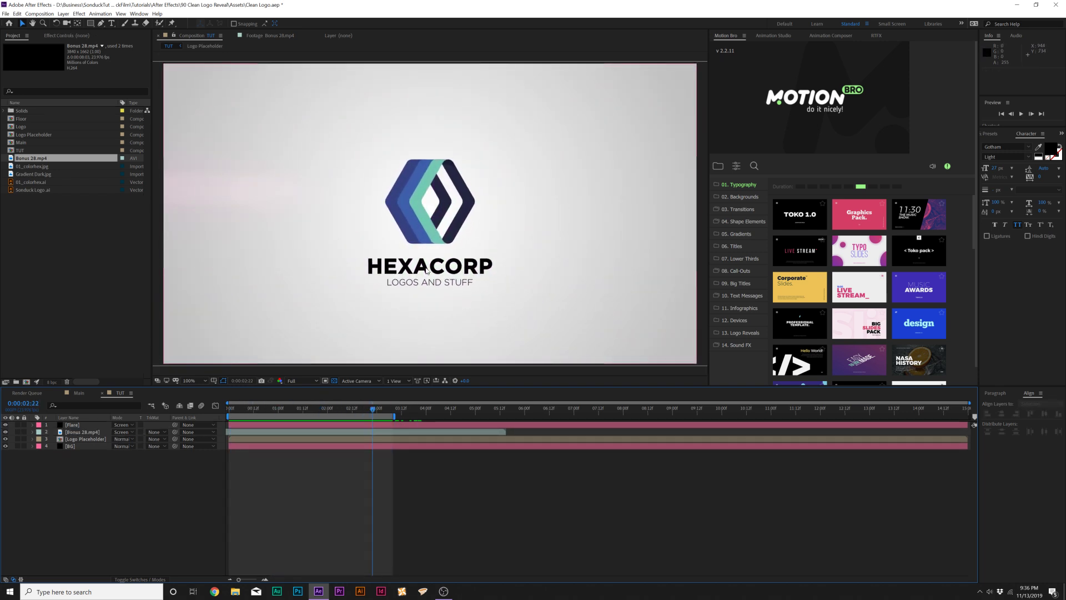
left_click(75, 439)
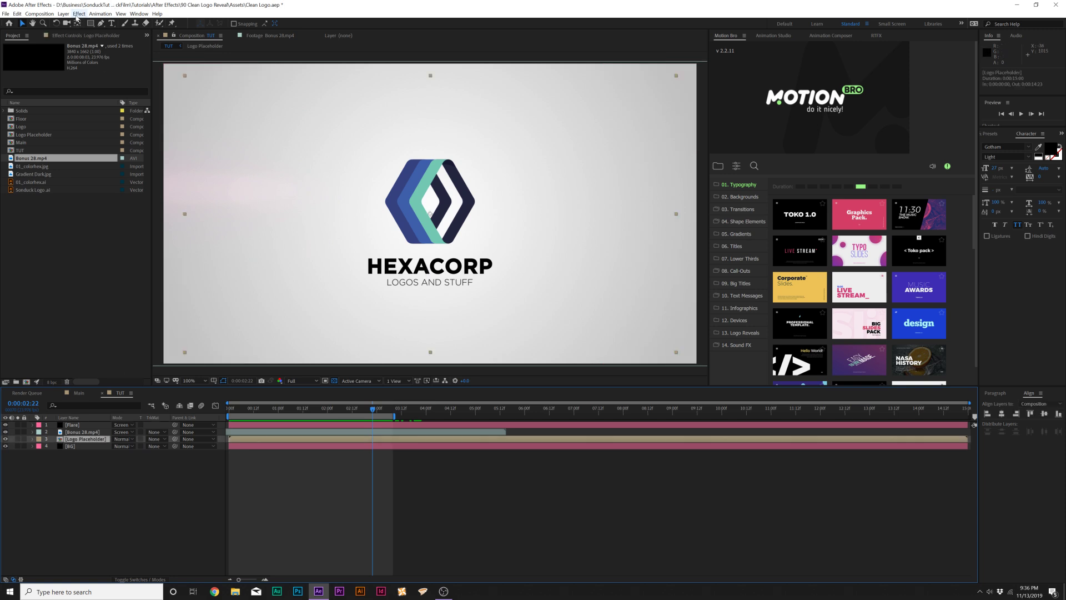
left_click(79, 14)
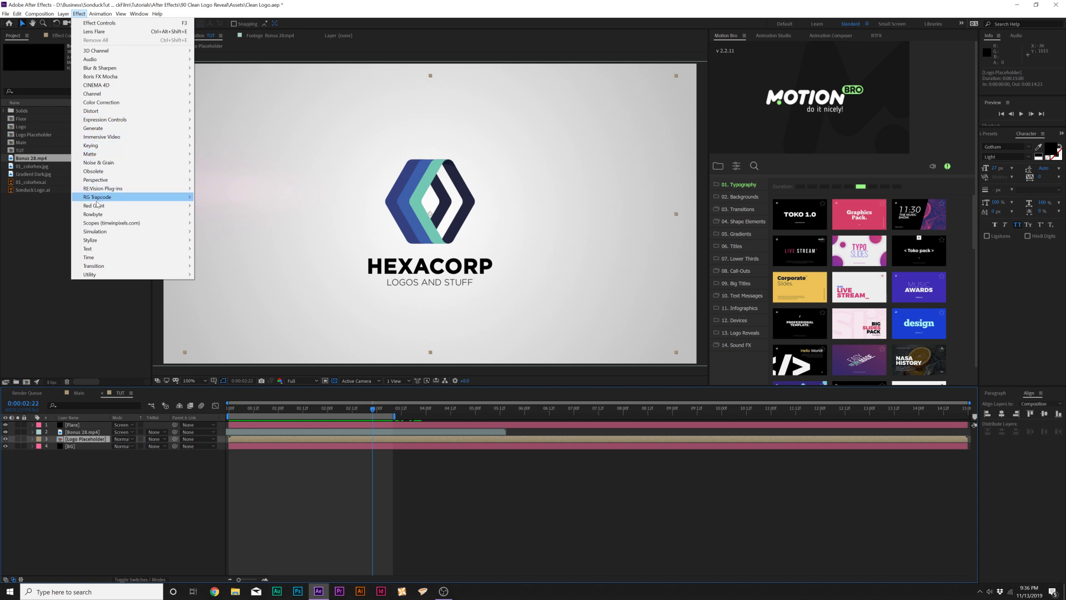
mouse_move(109, 183)
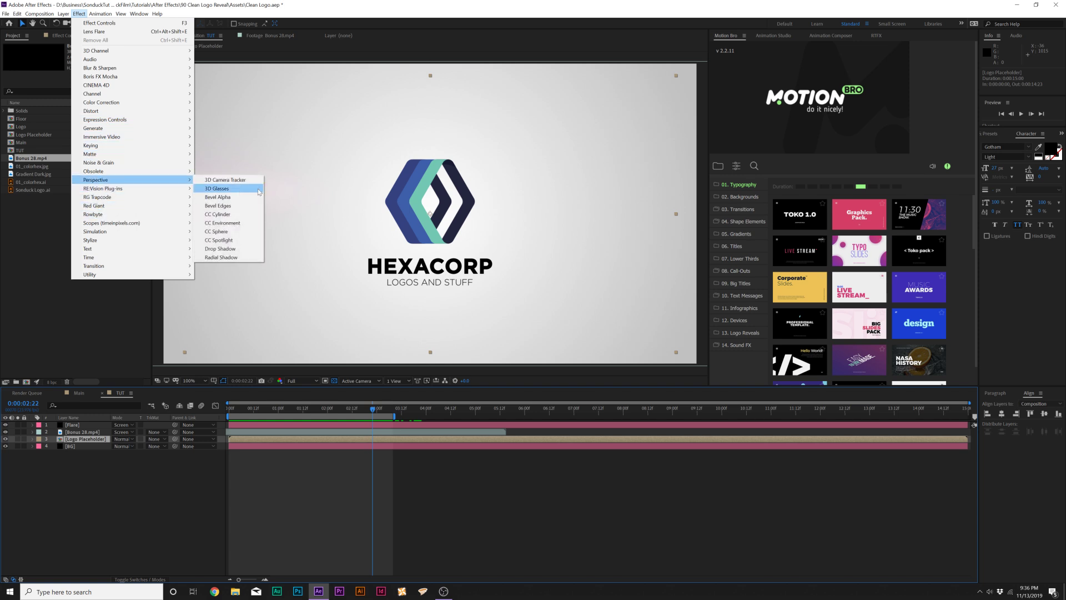
left_click(219, 197)
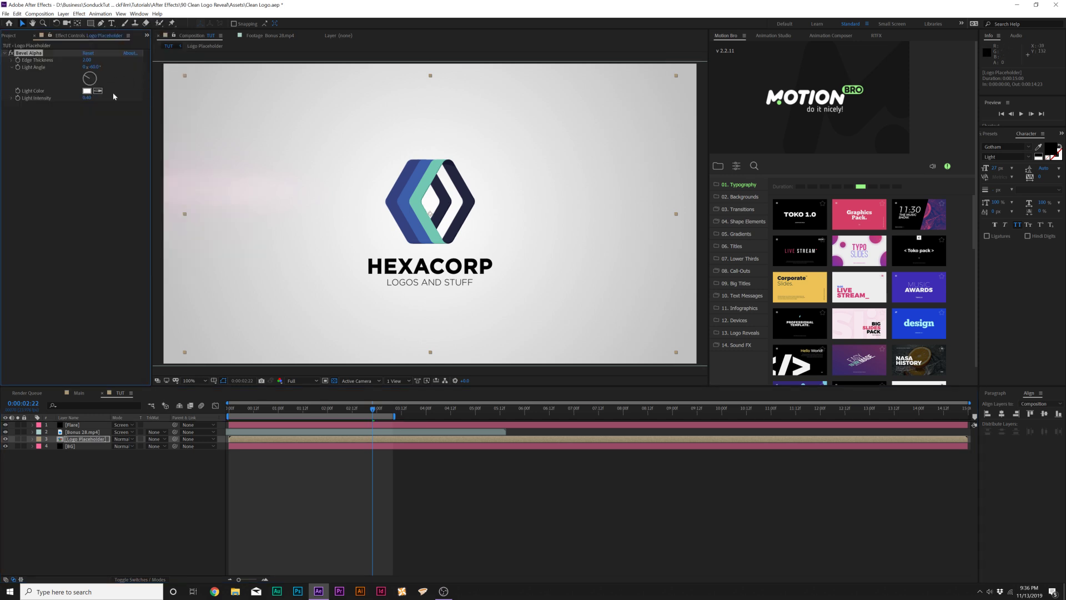
- Zoom in, compare the bevel on and off, and set Edge Thickness to about 3.2
key("period")
left_click(10, 54)
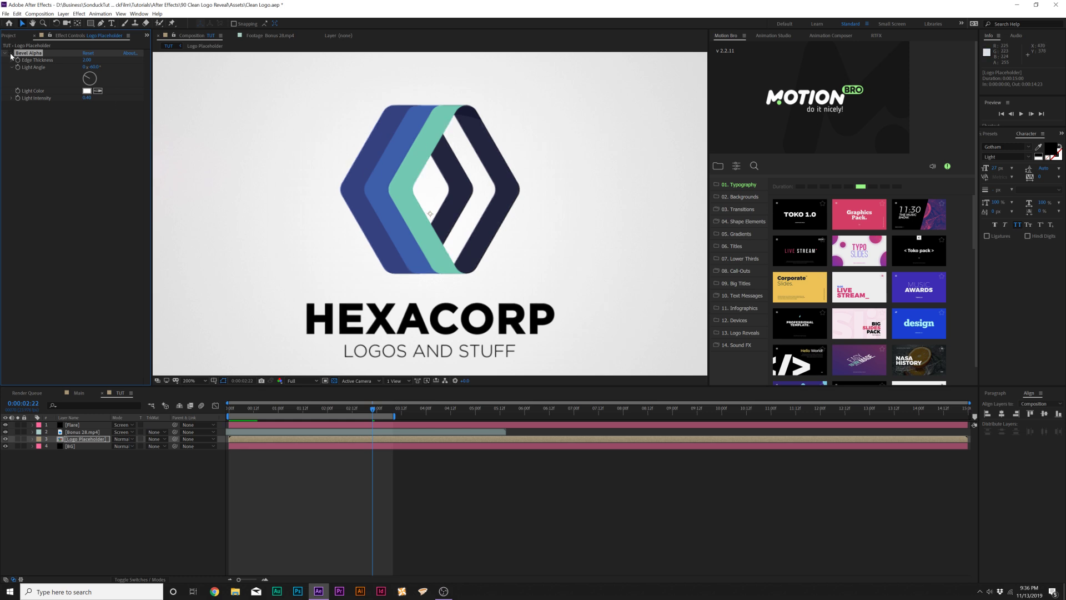
left_click(10, 54)
left_click(87, 60)
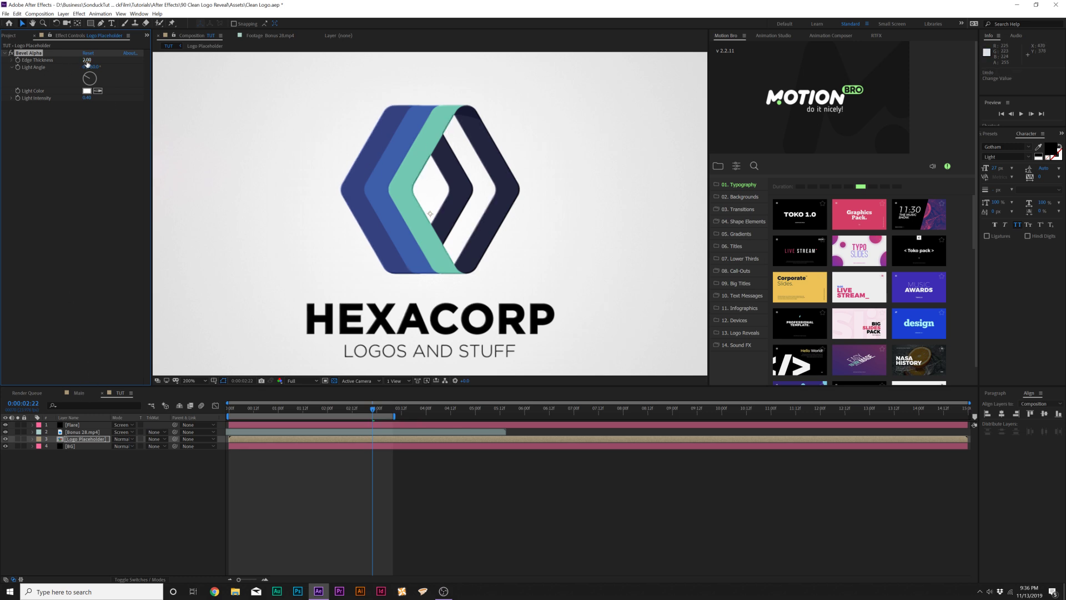
left_click_drag(88, 60, 92, 60)
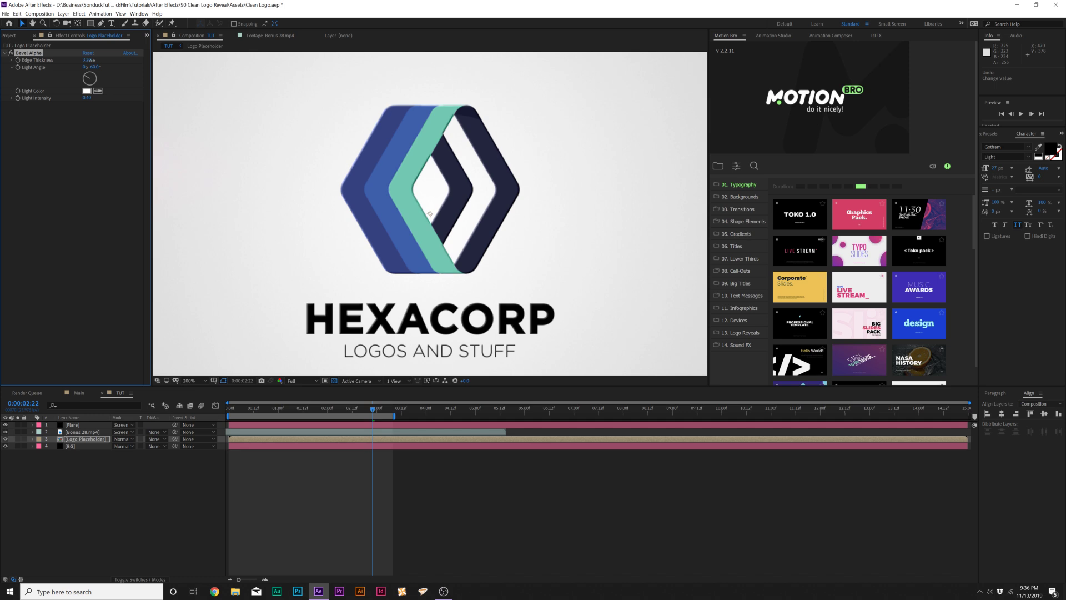
left_click(69, 217)
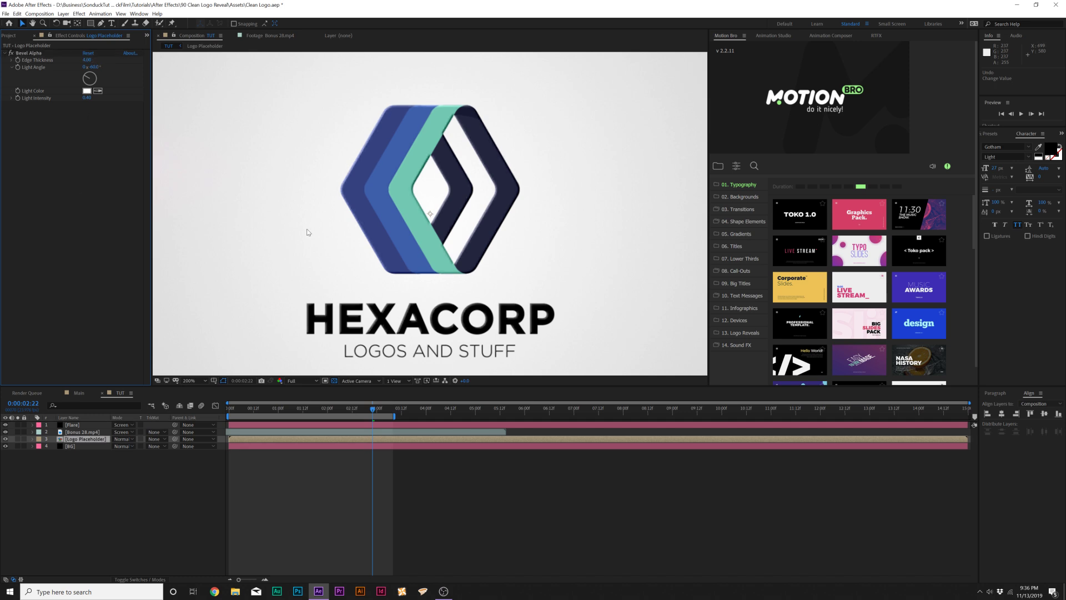
left_click(78, 14)
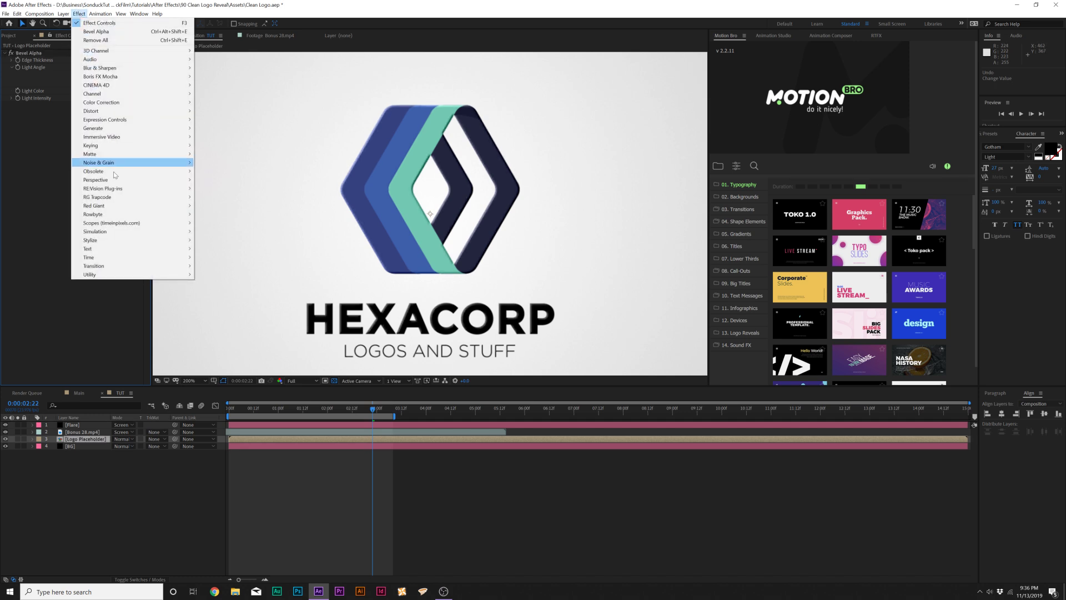
- Add a Drop Shadow at 100% opacity and toggle it to compare
mouse_move(123, 180)
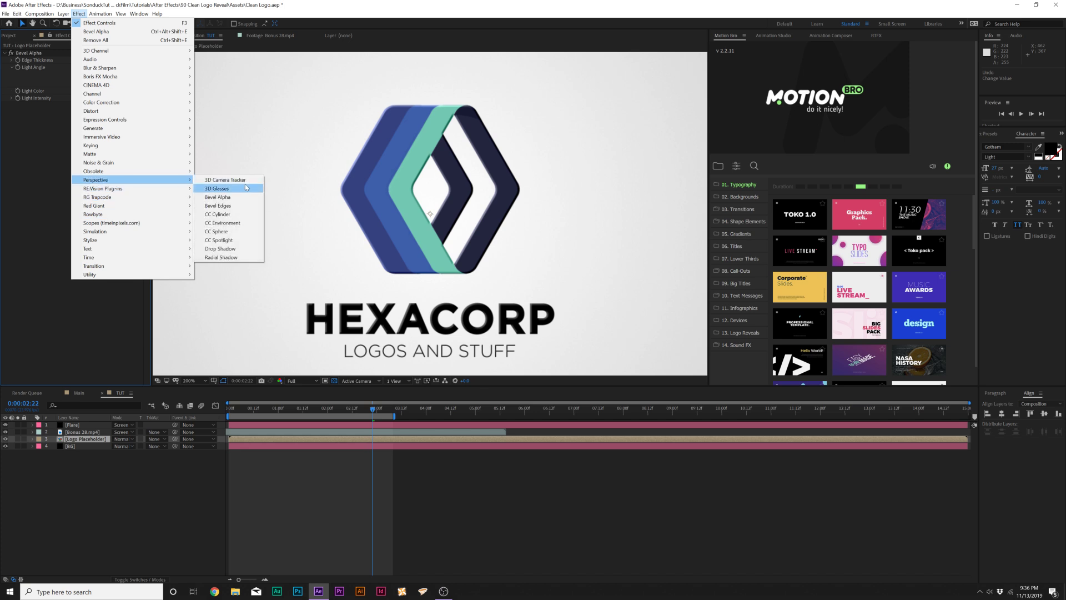
left_click(215, 250)
left_click_drag(87, 119, 98, 157)
left_click(86, 195)
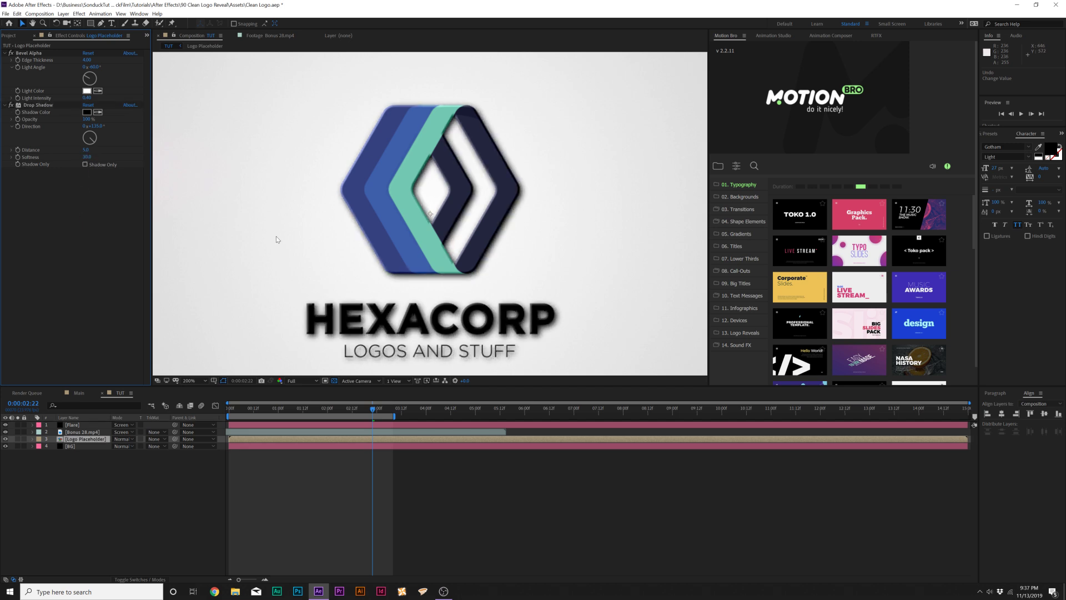
left_click(11, 106)
left_click(12, 106)
- Return the viewer to 100% zoom and reselect the Bevel Alpha effect
key("comma")
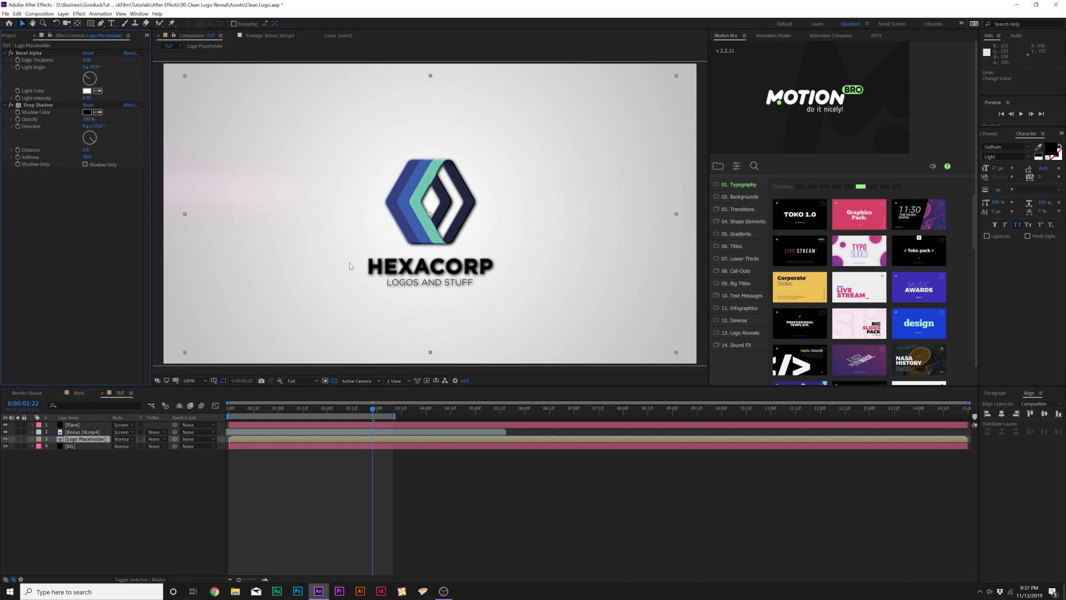
left_click(34, 54)
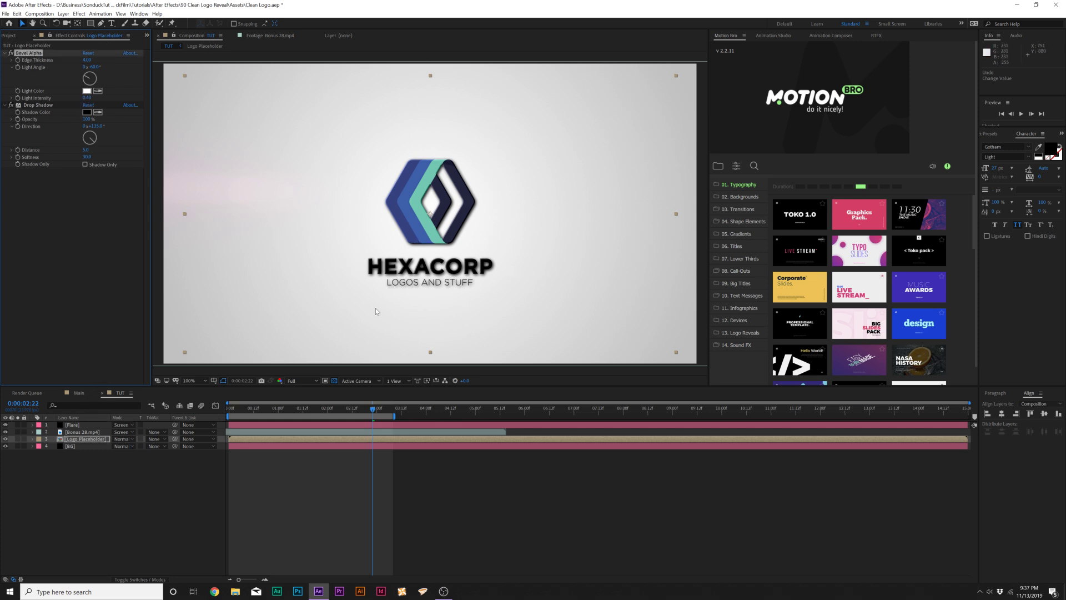
left_click(89, 24)
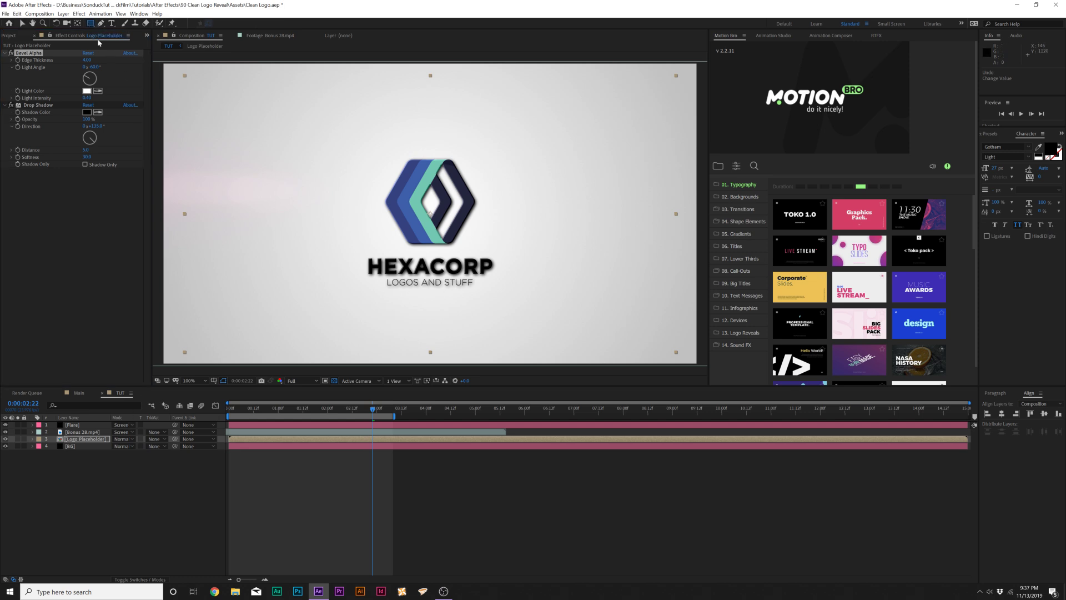
- Draw a rectangle mask around the HEXACORP text and set it to Subtract
left_click_drag(343, 251, 518, 294)
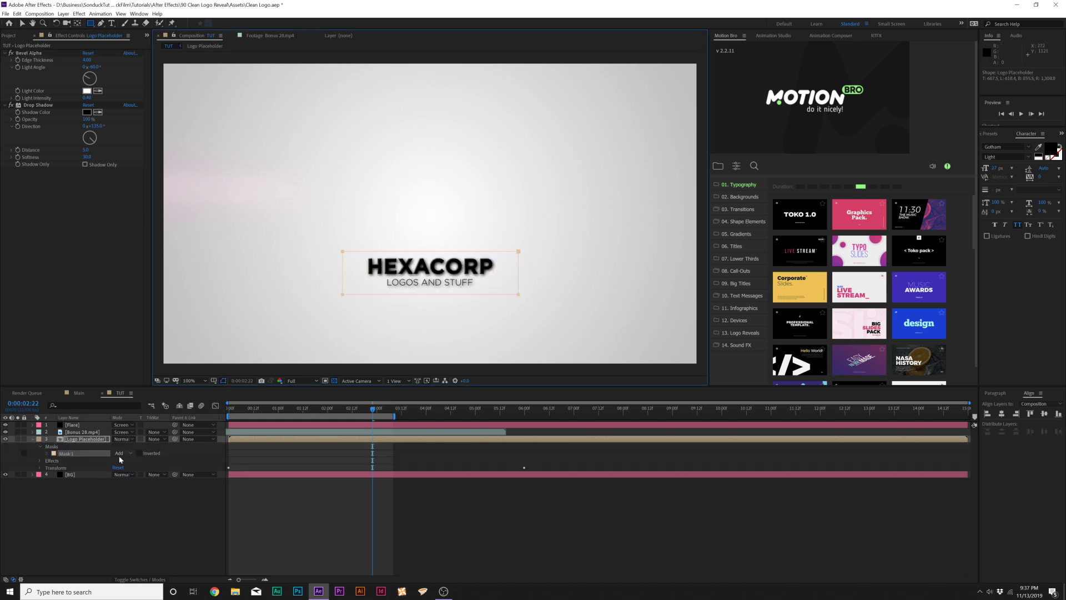
left_click(120, 454)
left_click(128, 478)
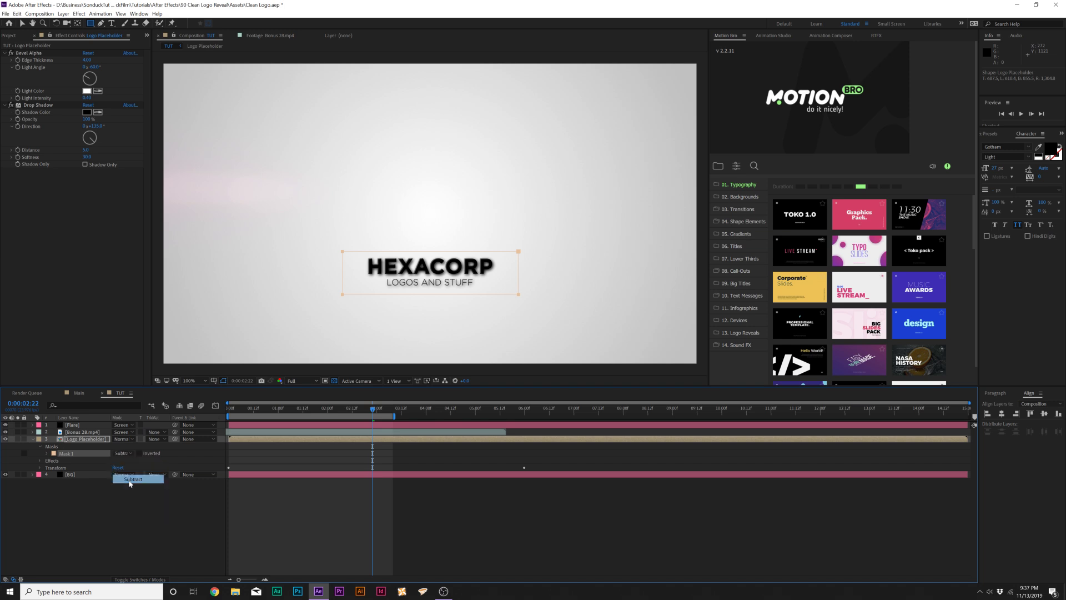
- Use Mask 1 as the mask reference for both Bevel Alpha and Drop Shadow
left_click(40, 461)
left_click(47, 469)
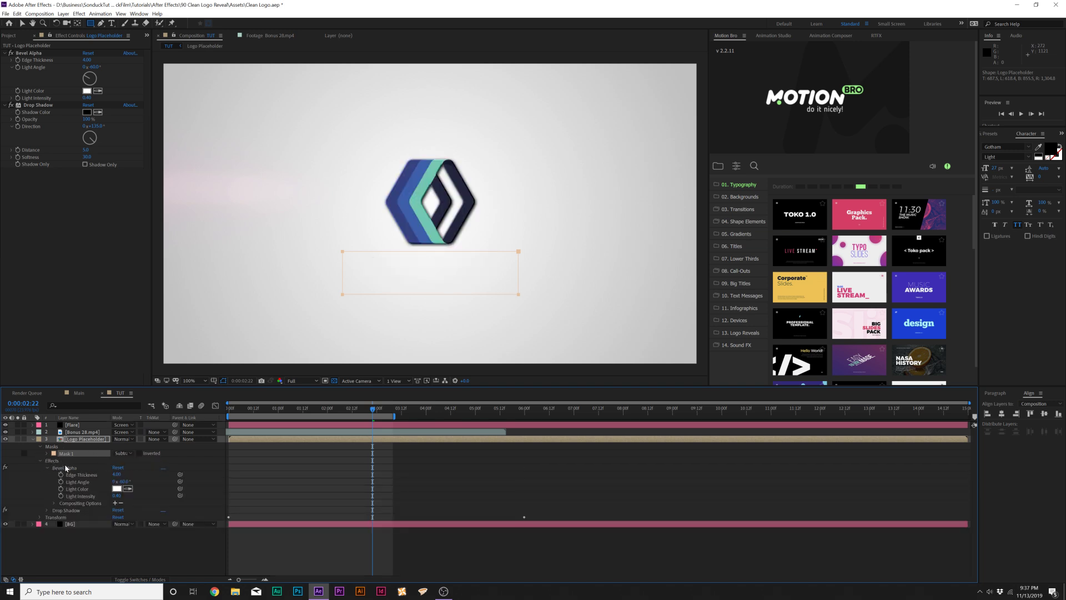
left_click(114, 502)
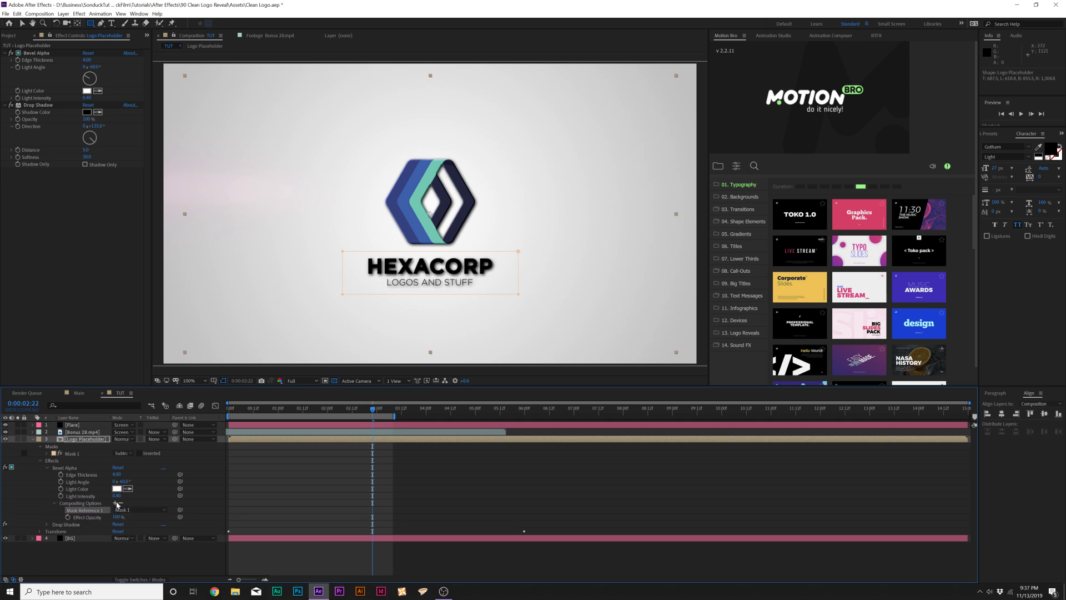
left_click(47, 525)
scroll(61, 525, "down", 1)
left_click(115, 559)
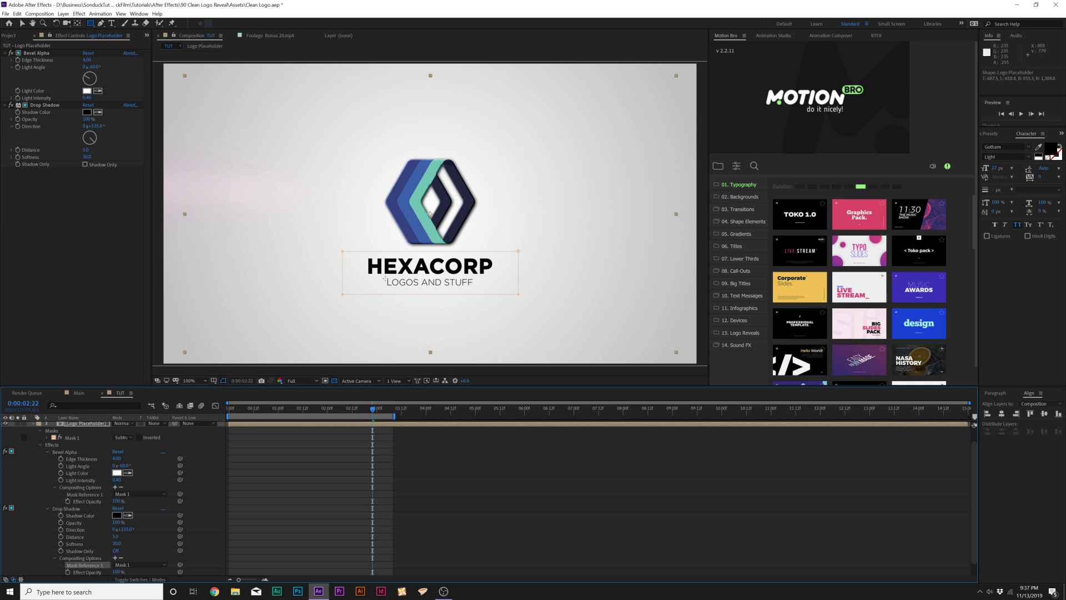
scroll(96, 437, "up", 1)
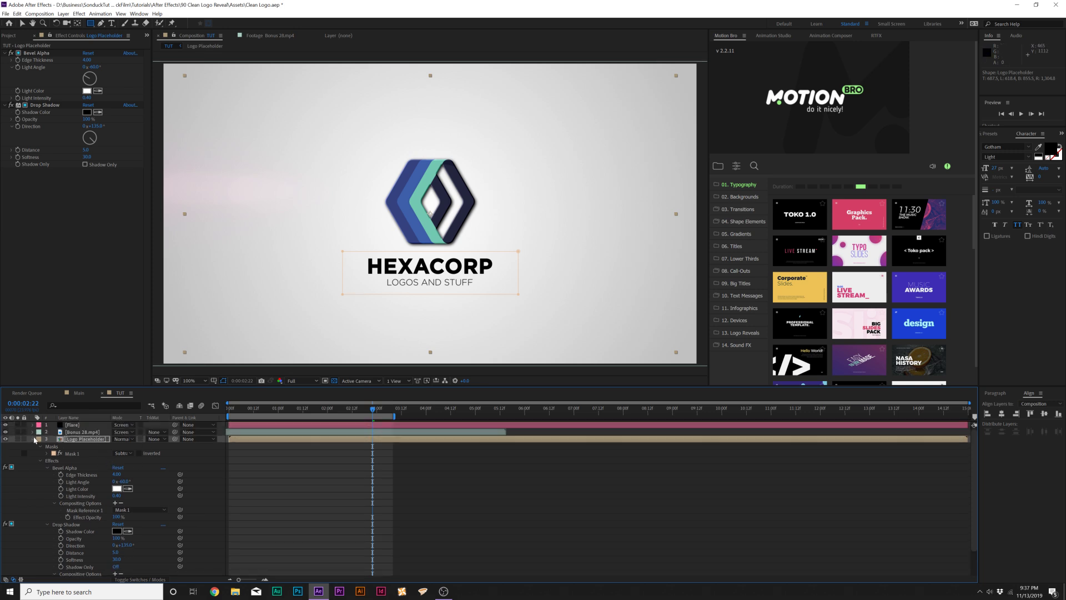
left_click(33, 439)
left_click(22, 24)
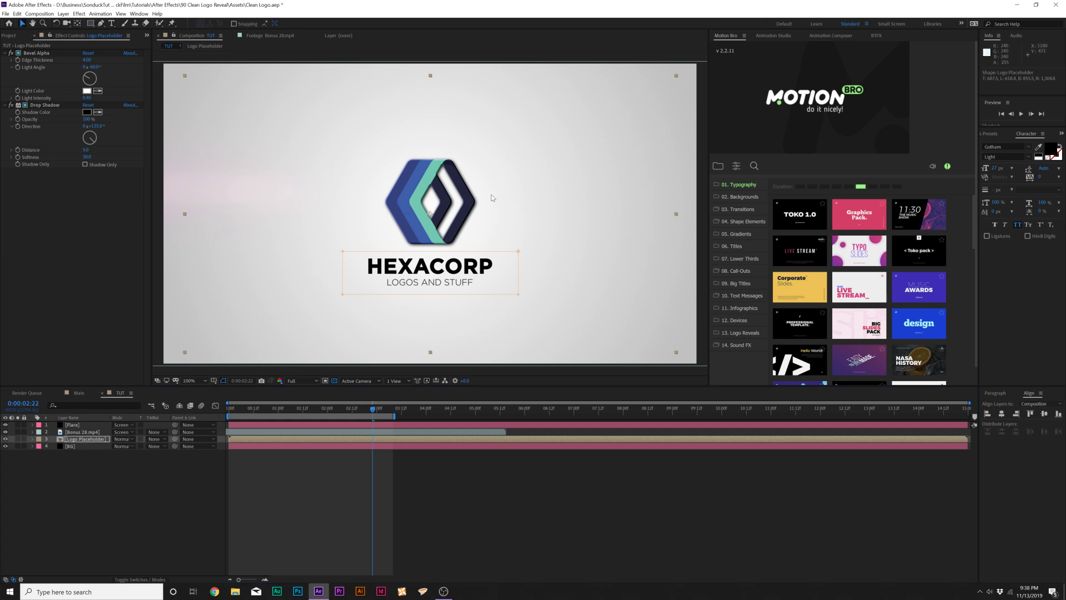
- Apply CC Light Sweep from Generate and move its center onto the logo
left_click(79, 13)
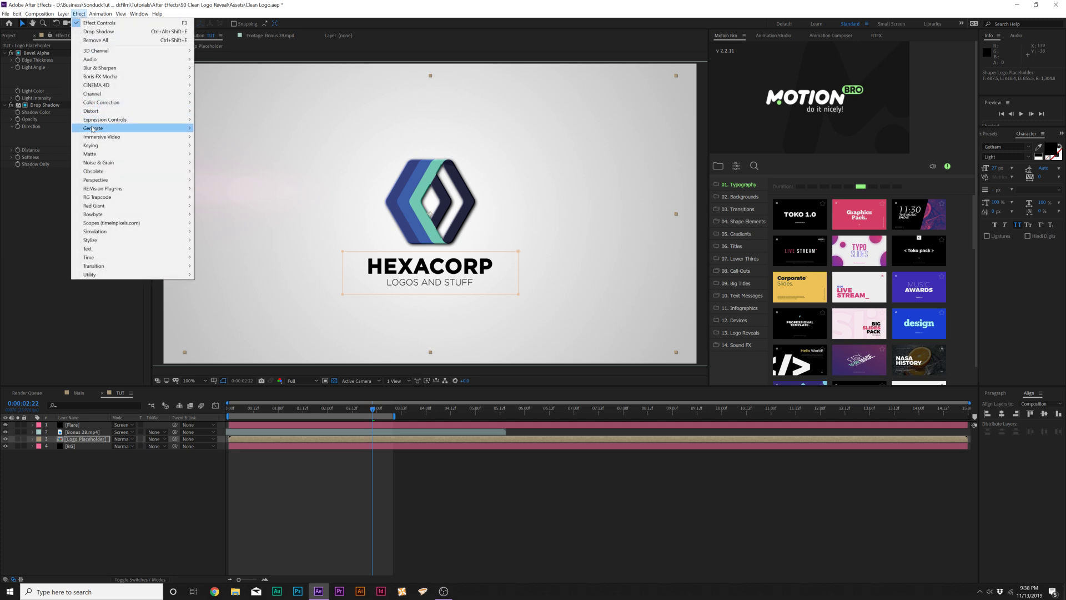
mouse_move(92, 128)
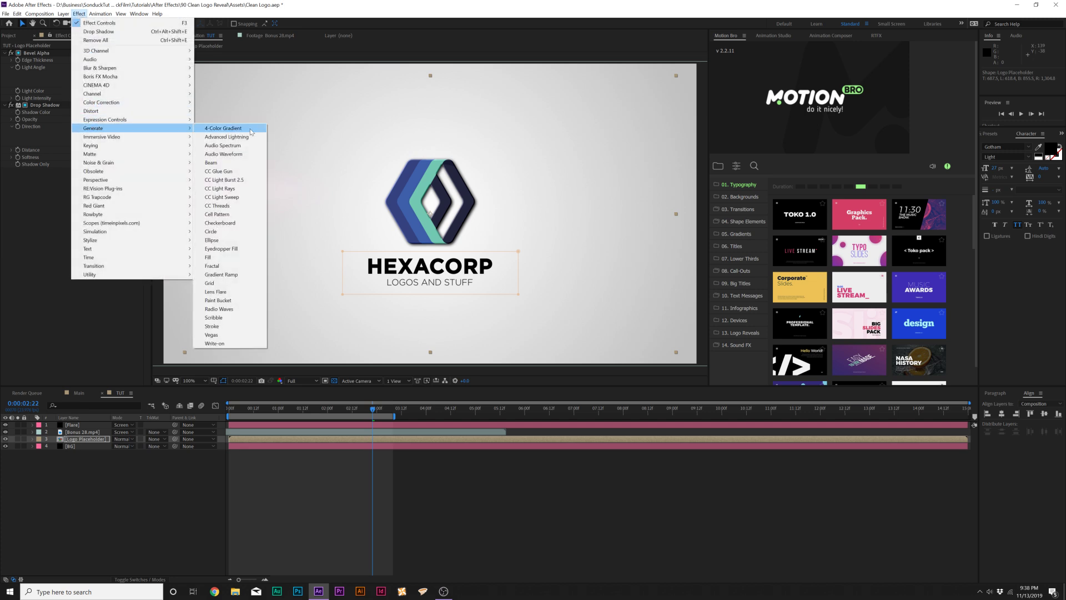
left_click(221, 197)
left_click_drag(431, 144, 431, 206)
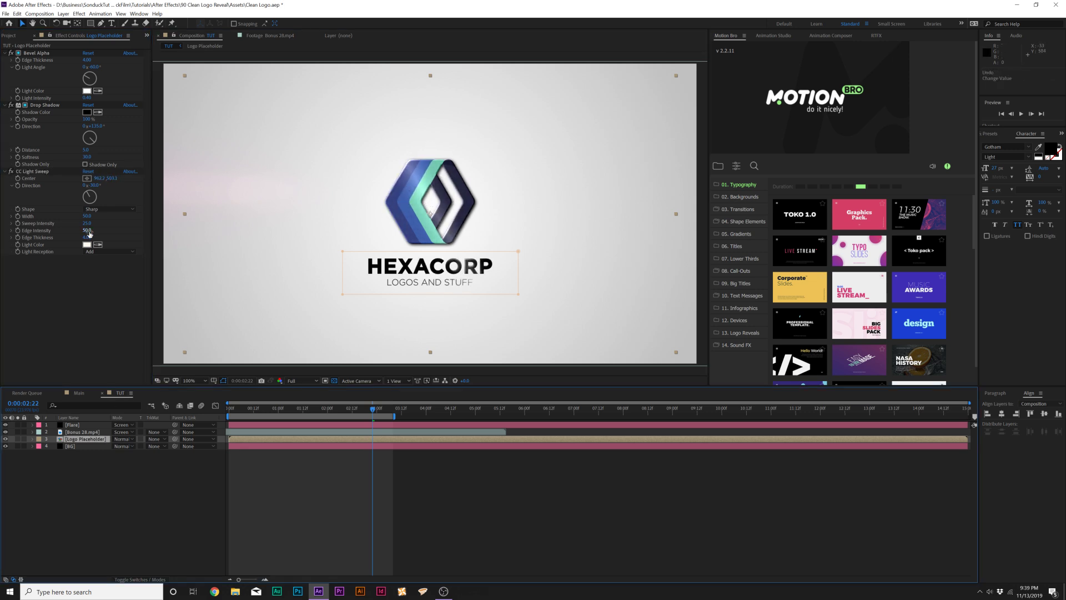
- Set sweep intensity 16, Smooth shape and width 46, nudging the center down-left
left_click_drag(87, 222, 116, 225)
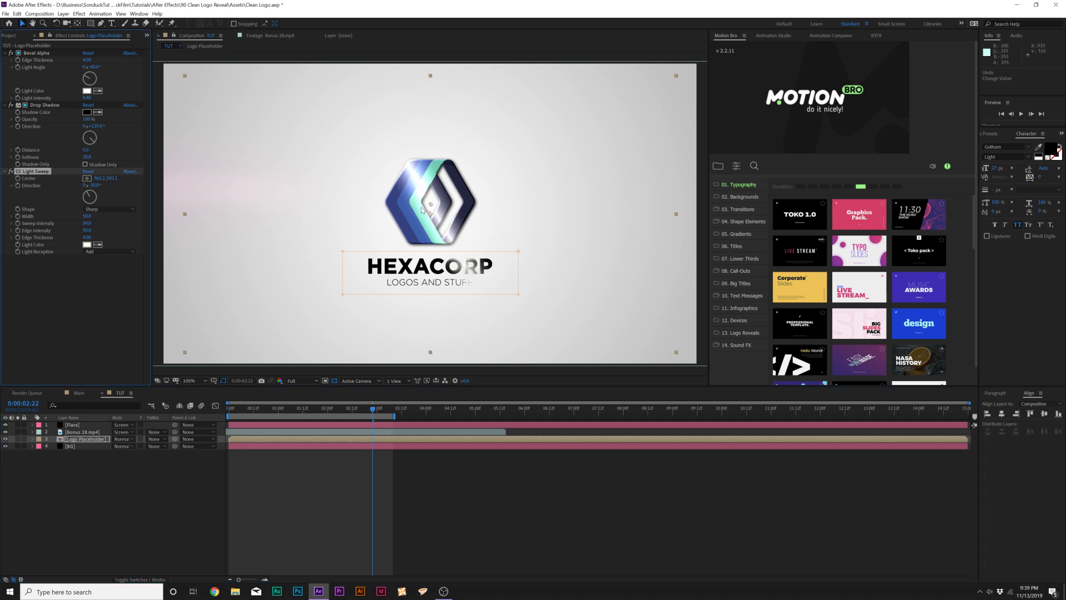
left_click(102, 211)
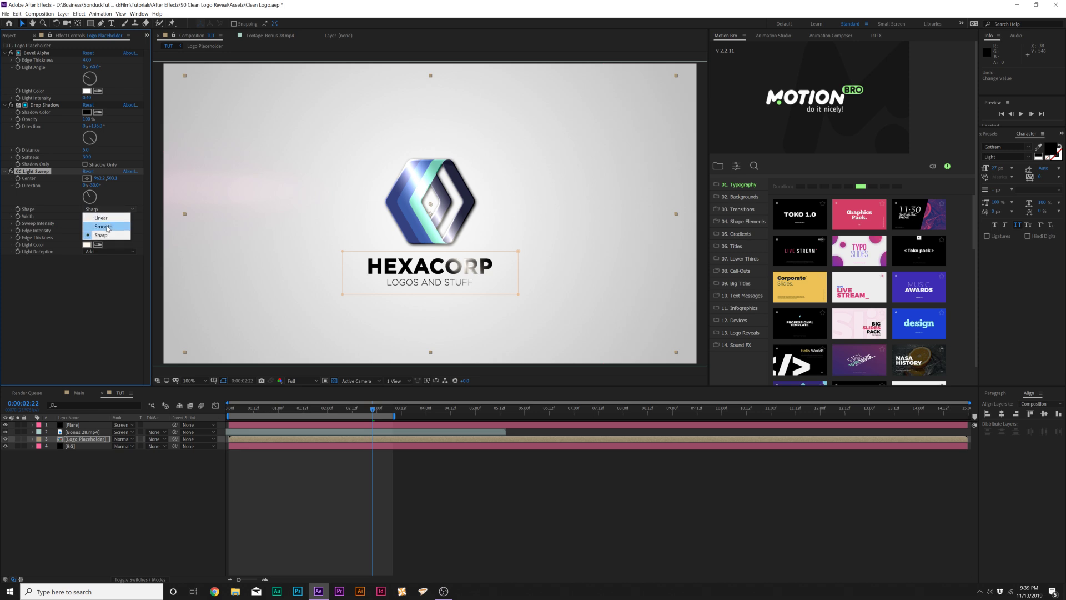
left_click(107, 228)
mouse_move(430, 205)
left_mouse_down()
mouse_move(395, 224)
mouse_move(447, 207)
mouse_move(416, 214)
left_mouse_up()
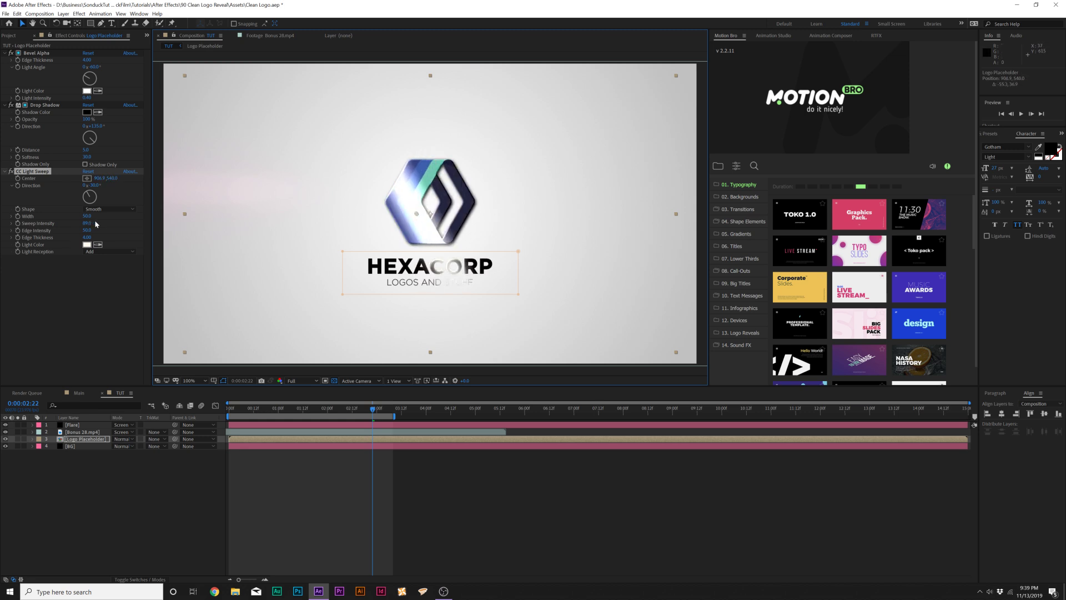
left_click_drag(87, 216, 87, 216)
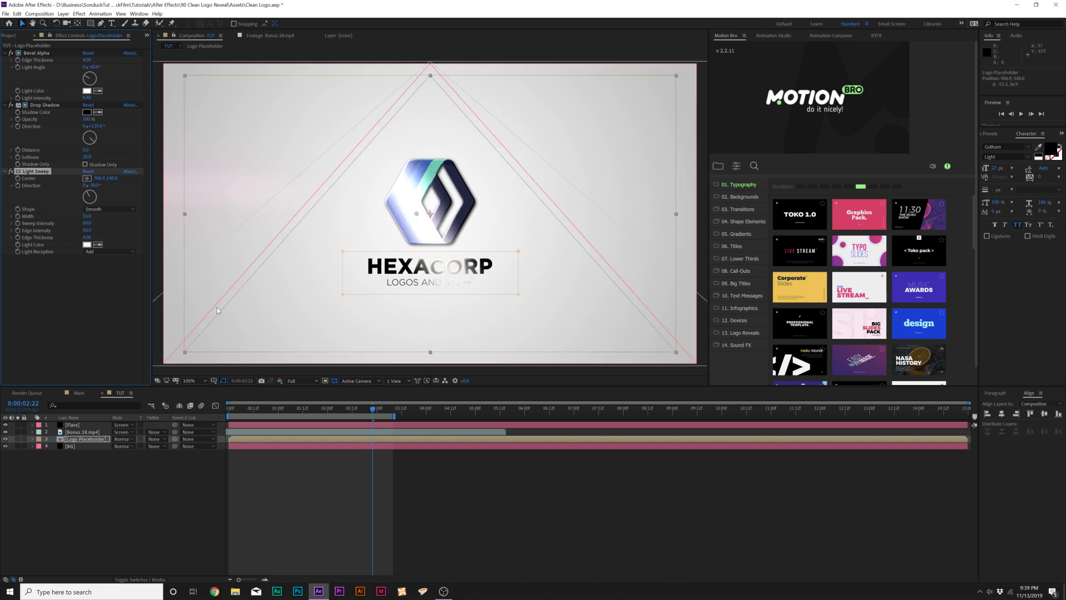
- Keyframe the sweep center from down-left at 0:00:00:00 to past the logo's upper right at 0:00:03:02
left_click(229, 410)
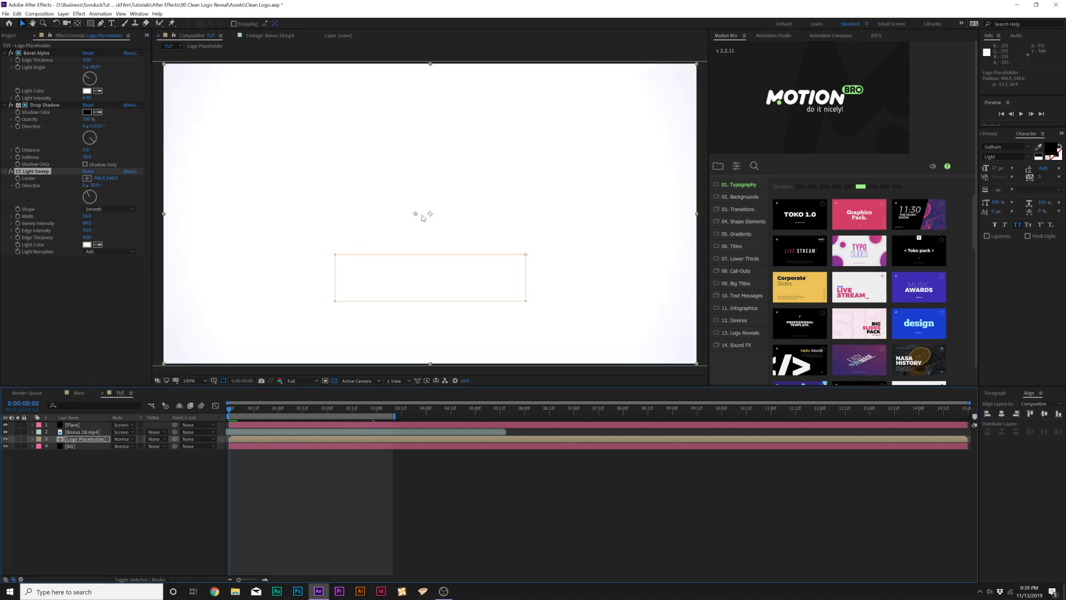
left_click_drag(415, 215, 370, 234)
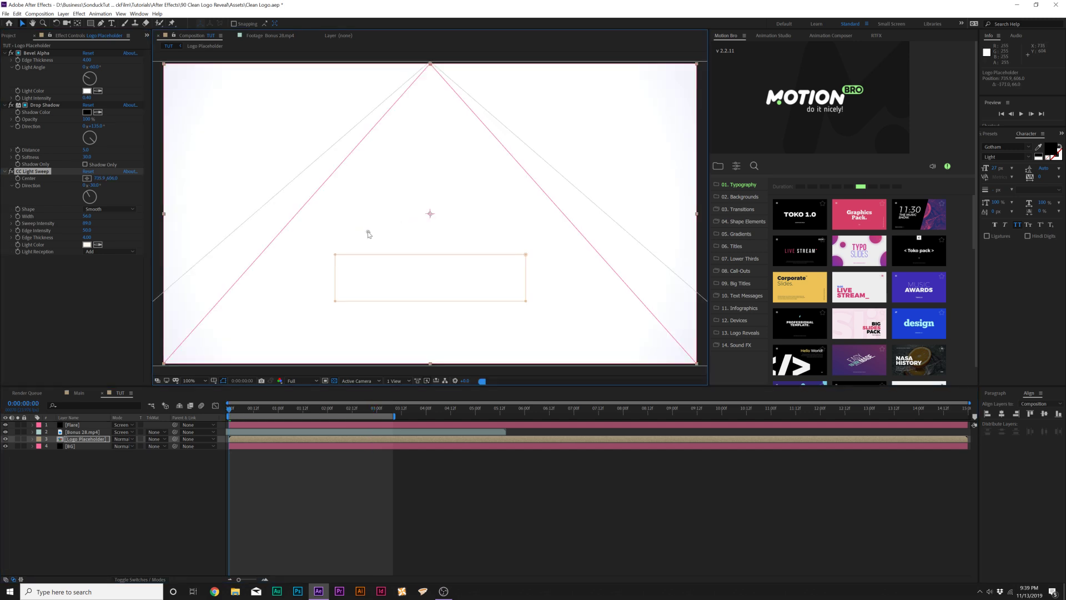
left_click(383, 410)
left_click_drag(386, 412, 381, 411)
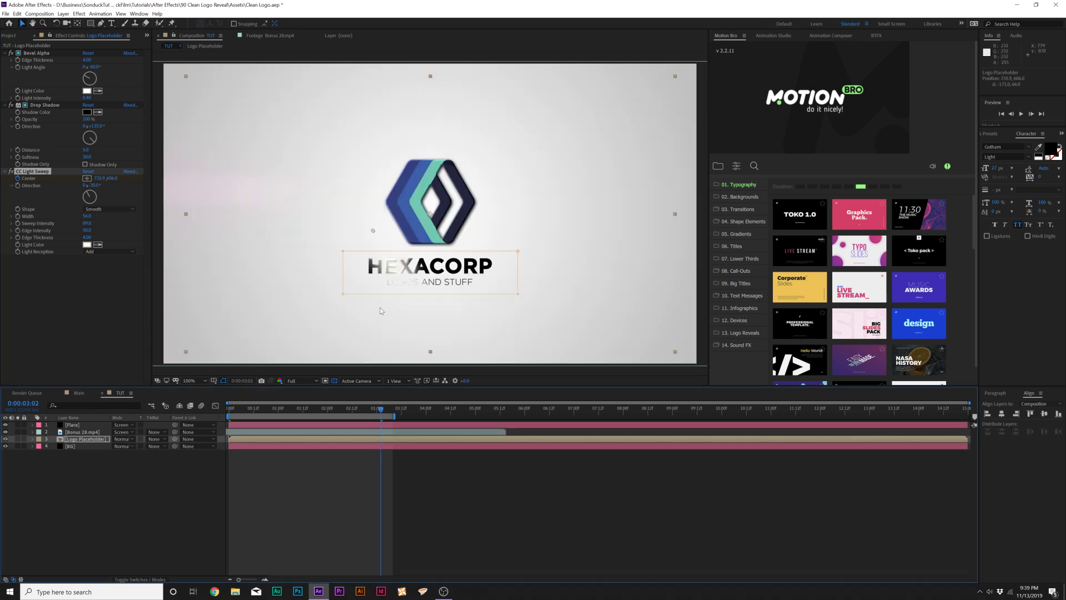
left_click_drag(373, 233, 415, 218)
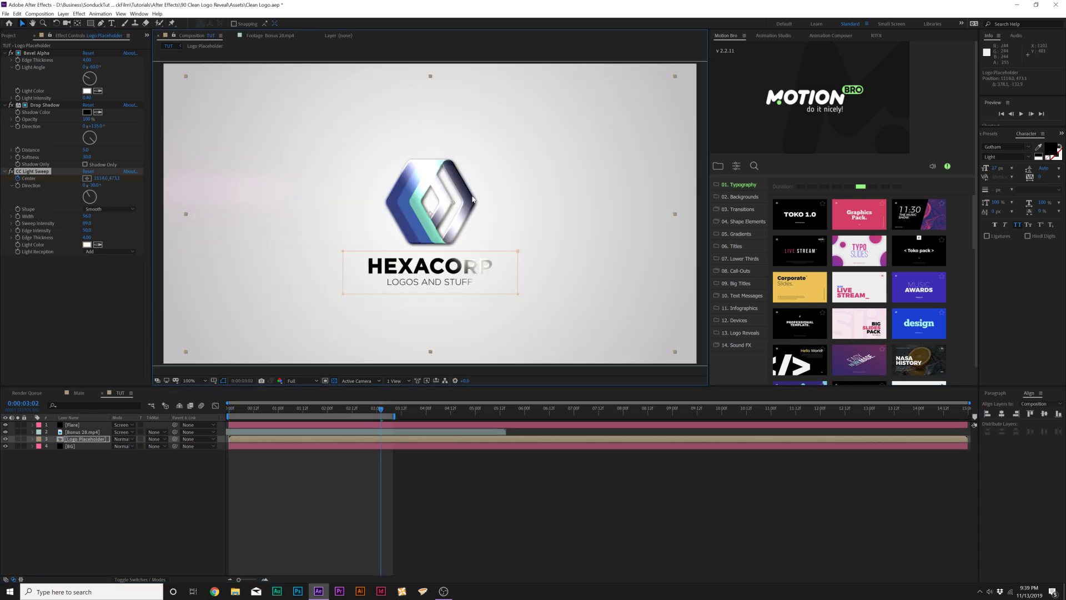
left_click_drag(473, 199, 498, 191)
- Reveal the keyframes with U, scrub back to check the sweep, and select the effect
key("u")
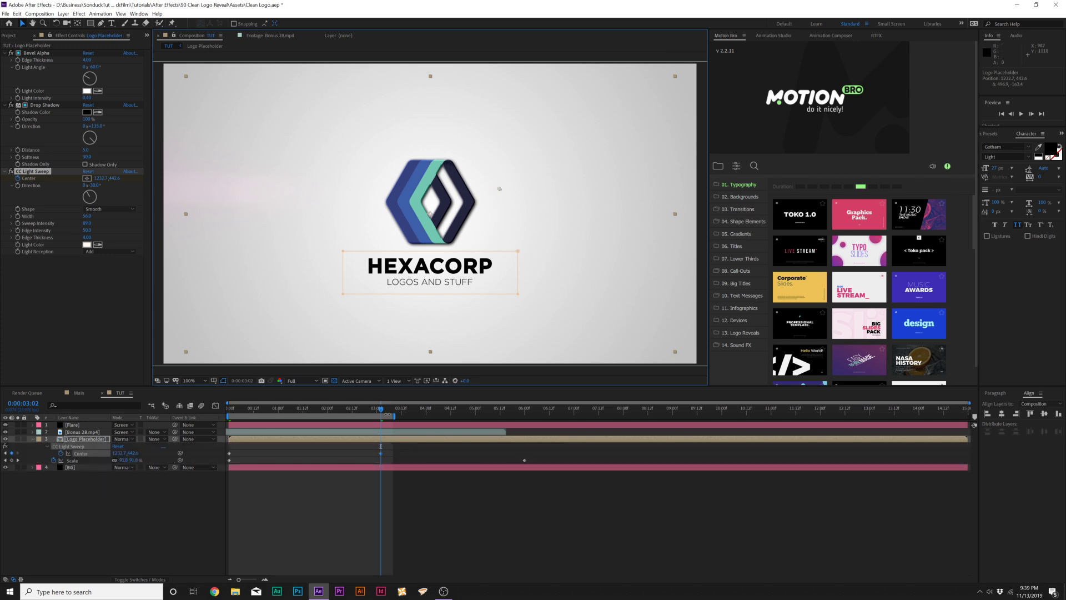
left_click_drag(382, 411, 335, 409)
left_click(29, 172)
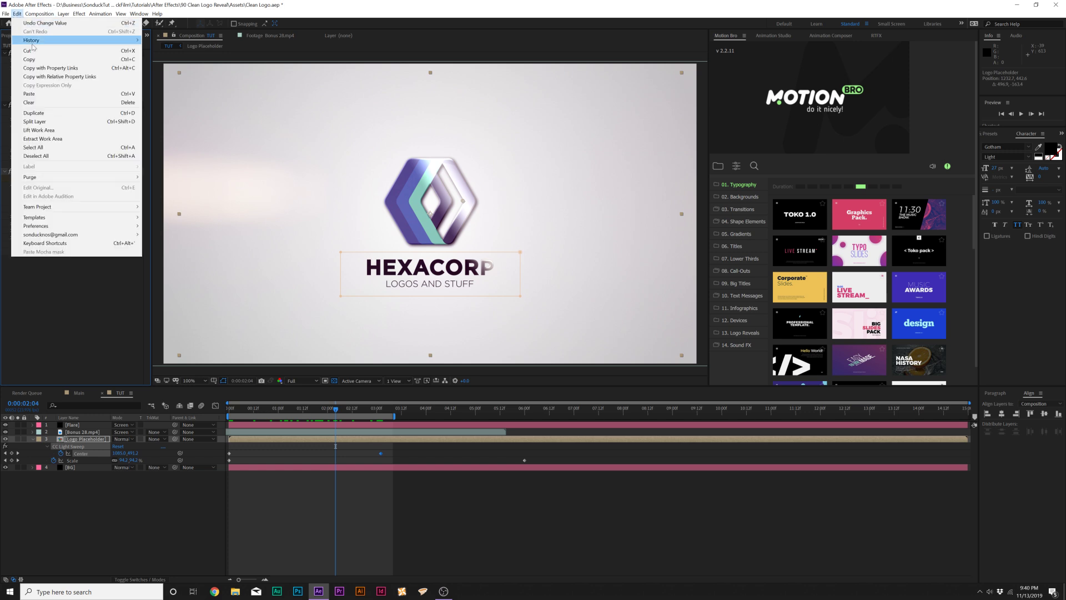
- Duplicate the light sweep and shift the second sweep's center keyframes later in time
left_click(39, 116)
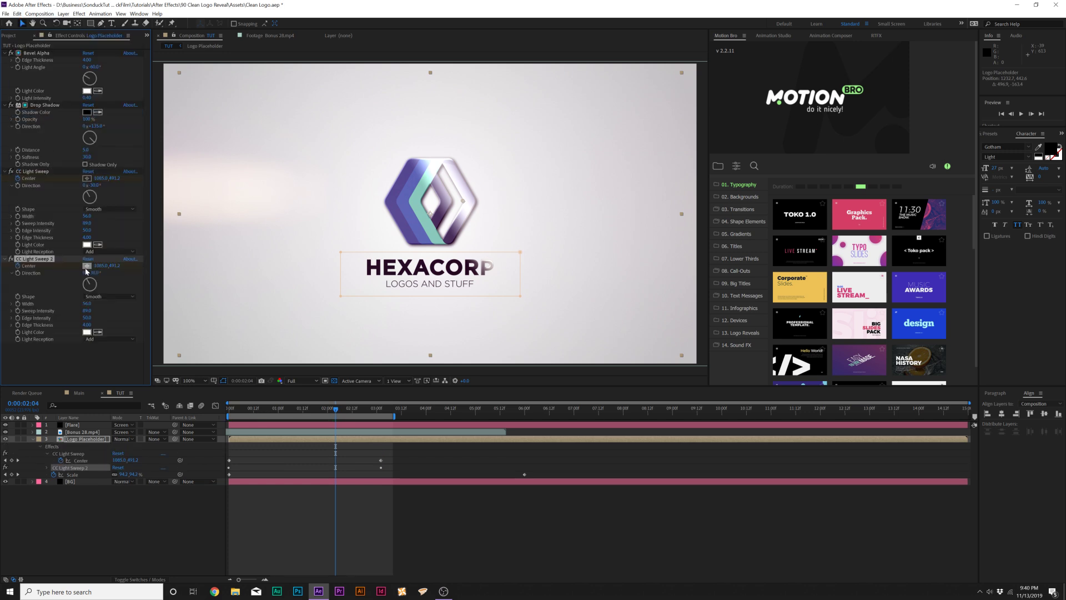
key("u")
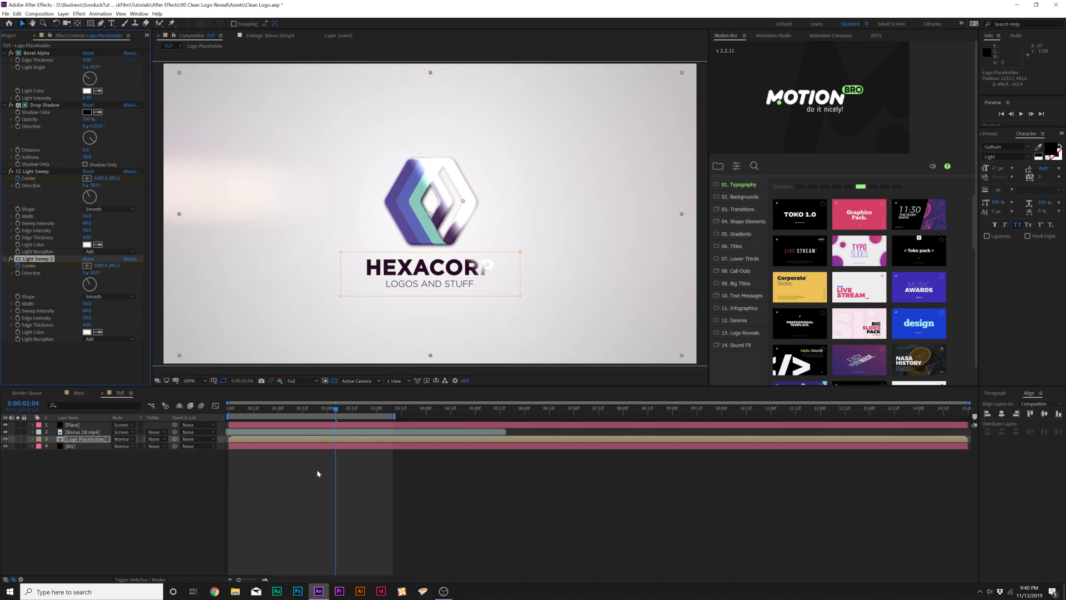
left_click(381, 467)
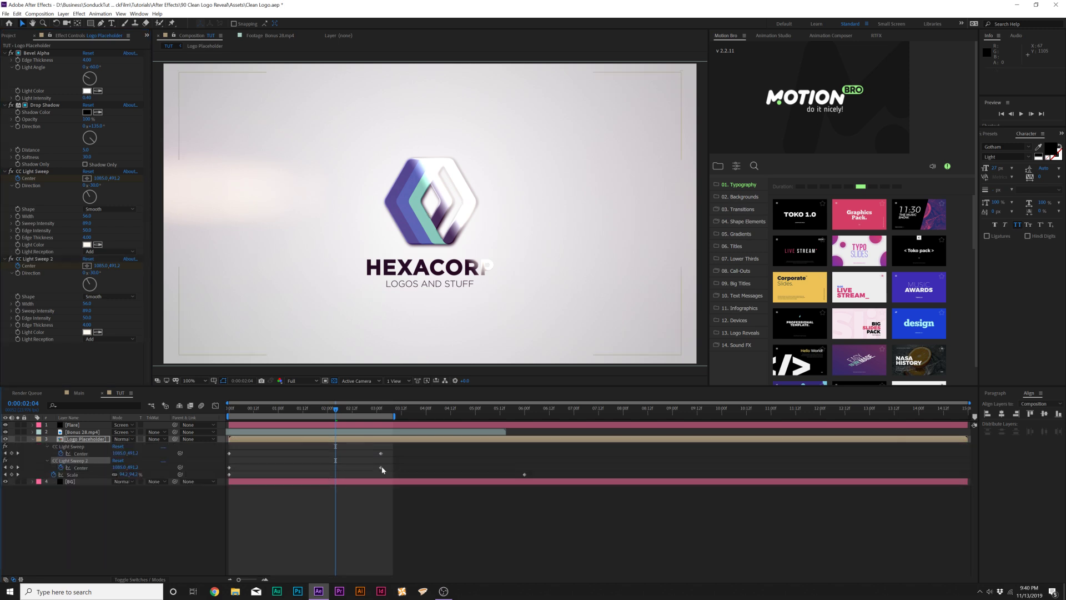
left_click(229, 467, "shift")
left_click_drag(229, 467, 340, 468)
key("ctrl+shift+a")
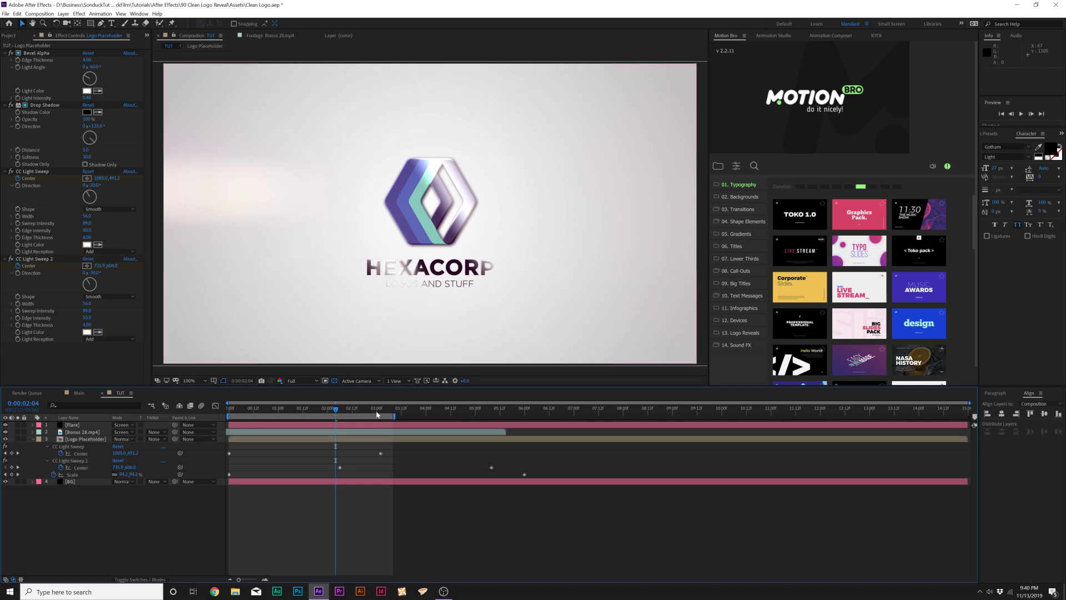
- At about 0:00:02:06, move the second sweep's center down and left
left_click_drag(336, 411, 339, 412)
left_click(396, 246)
left_click_drag(375, 235, 307, 256)
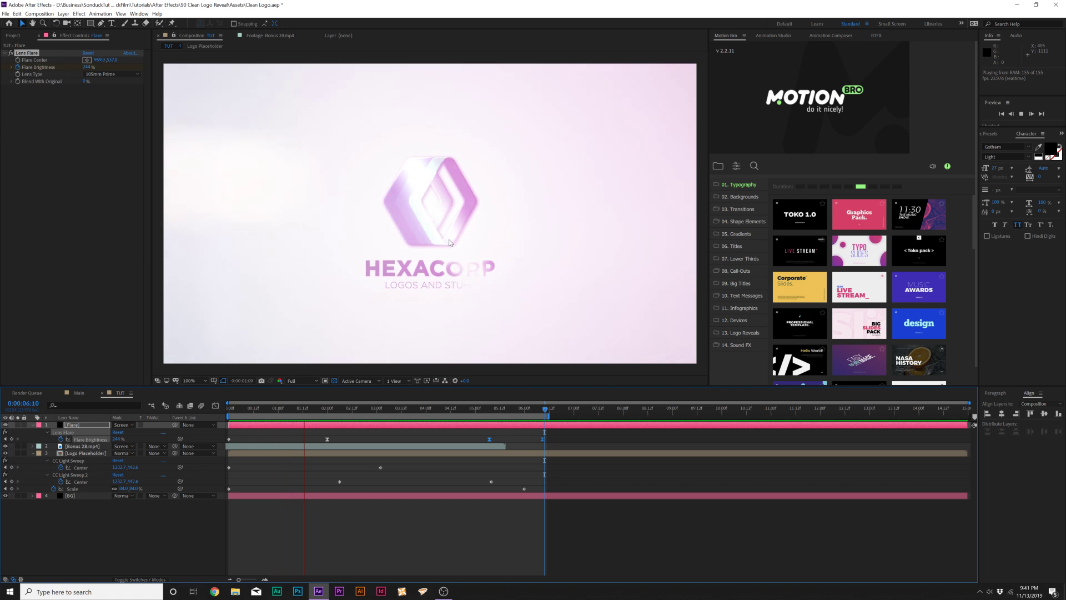
- Stop the preview, collapse and deselect the Flare layer, and show the Main composition
key("space")
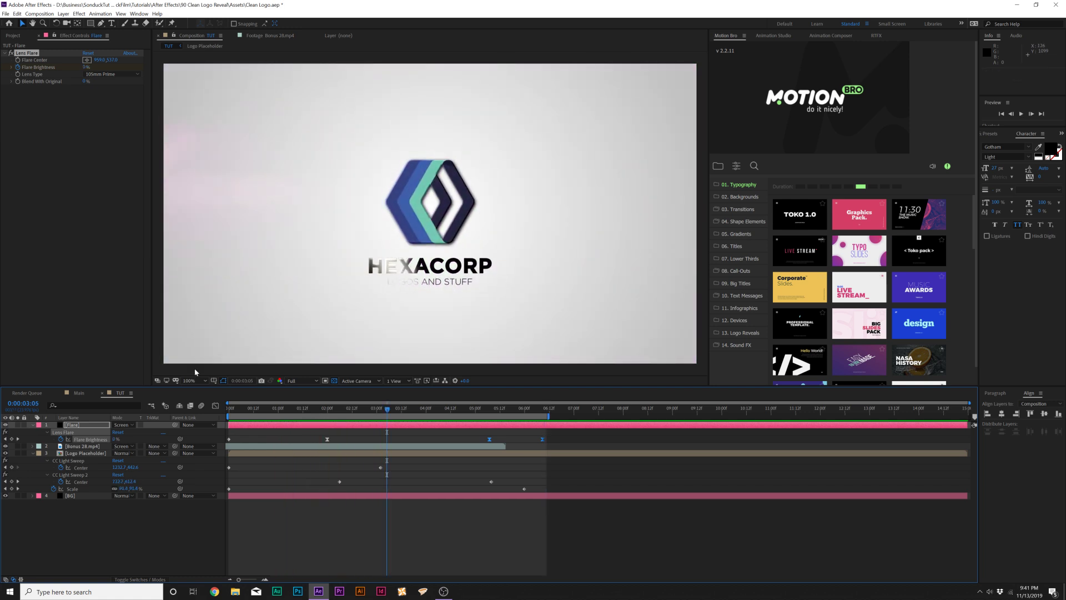
key("u")
left_click(169, 511)
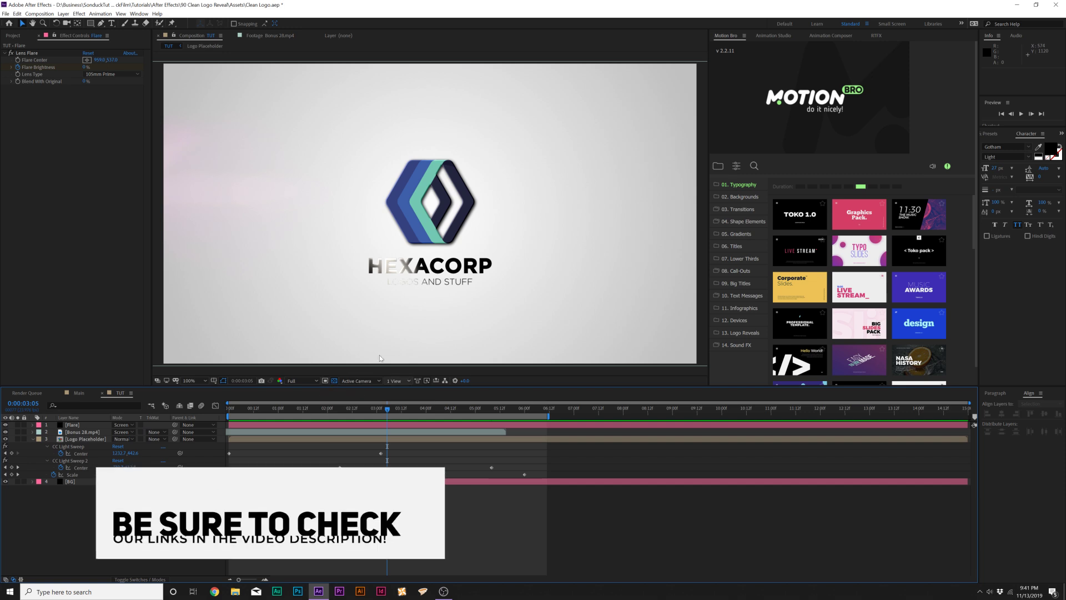
left_click(79, 392)
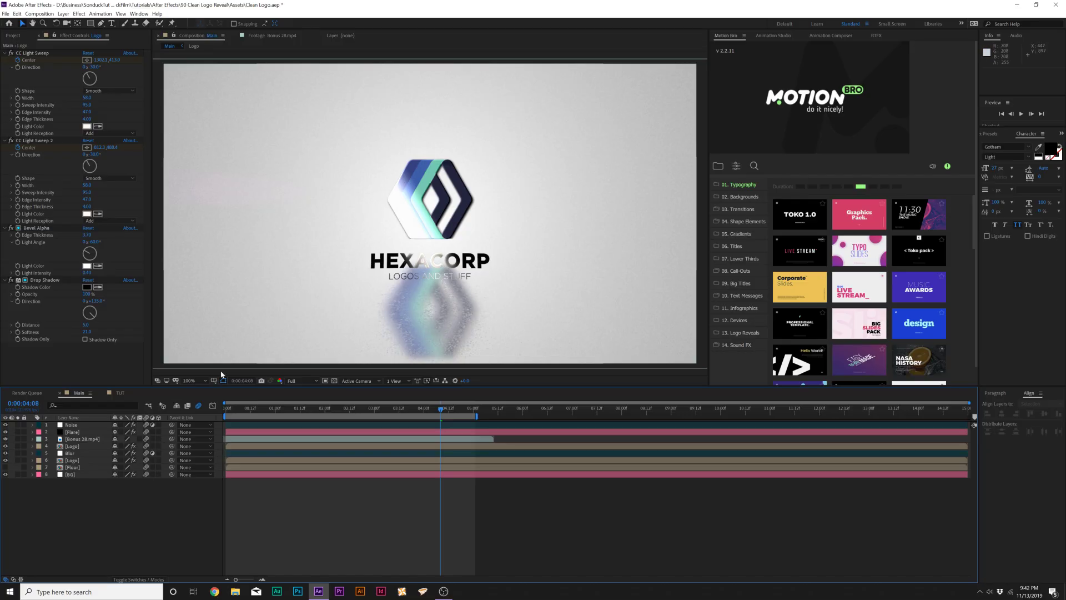
- Back in TUT, preview the Gradient Dark.jpg footage from the Project panel
left_click(121, 393)
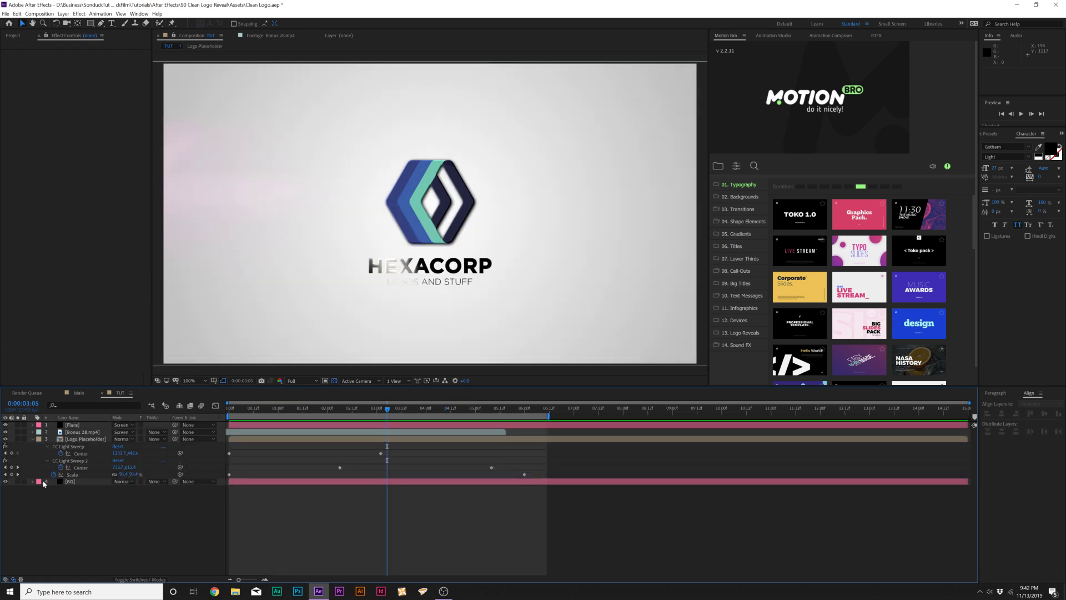
left_click(32, 438)
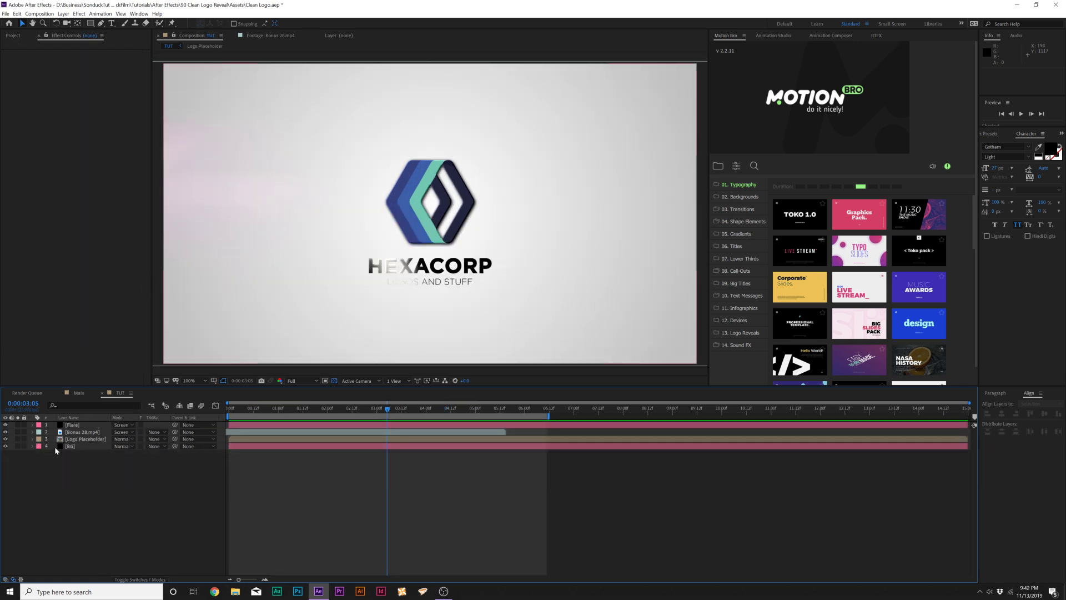
left_click(12, 35)
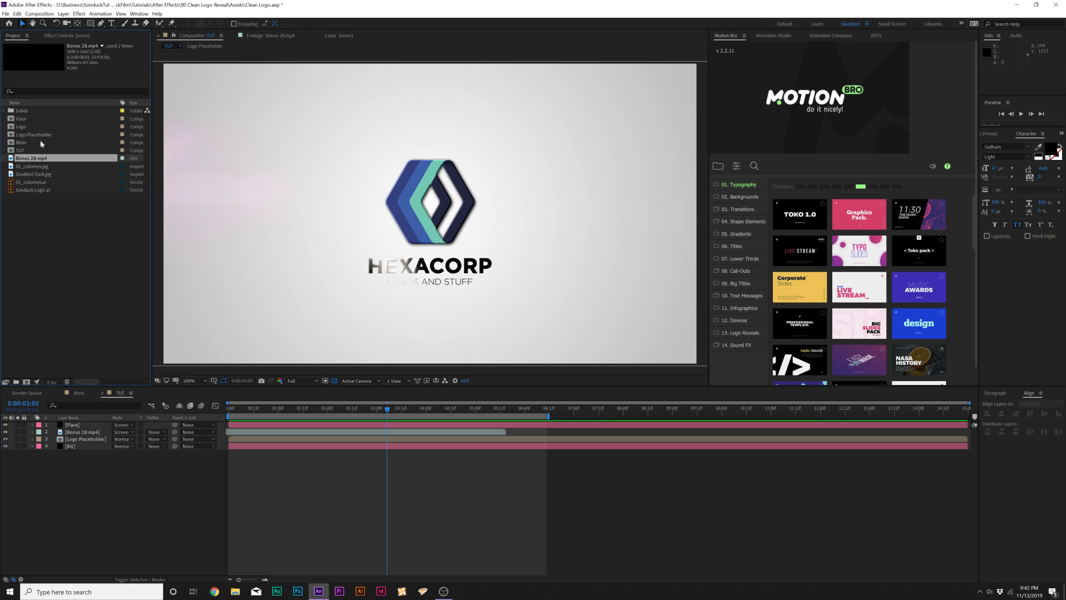
double_click(11, 174)
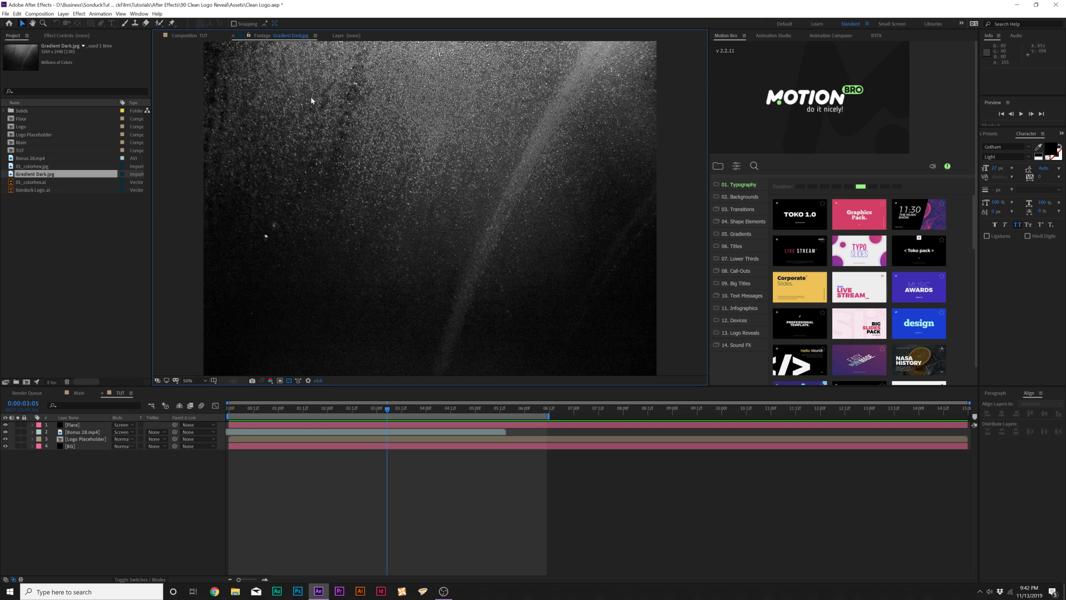
- Place Gradient Dark.jpg at the top of the TUT timeline and scale it to 59%
left_click(204, 37)
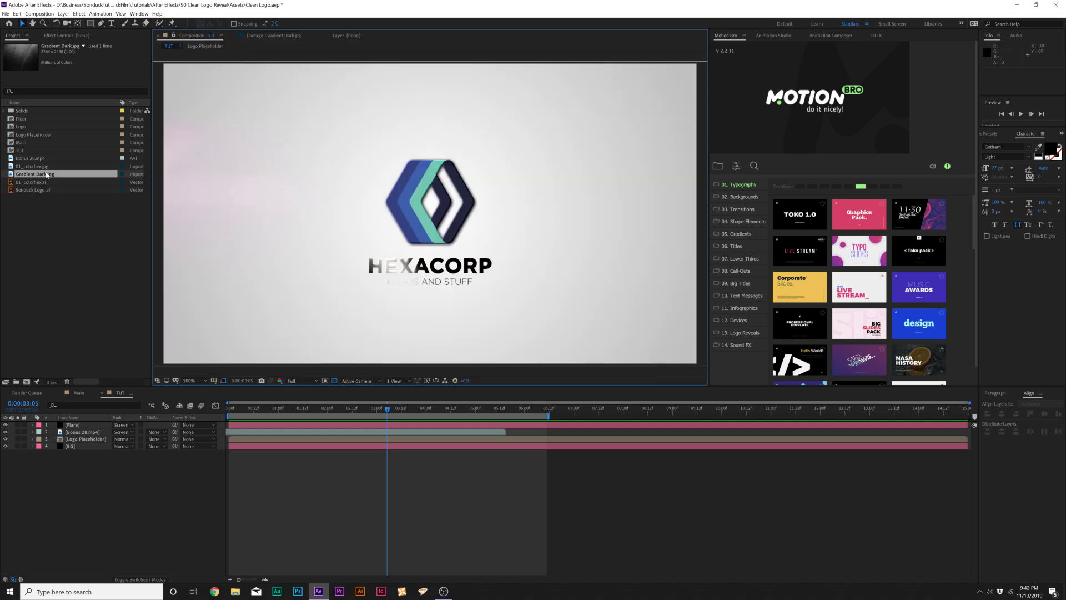
left_click_drag(49, 174, 110, 433)
key("s")
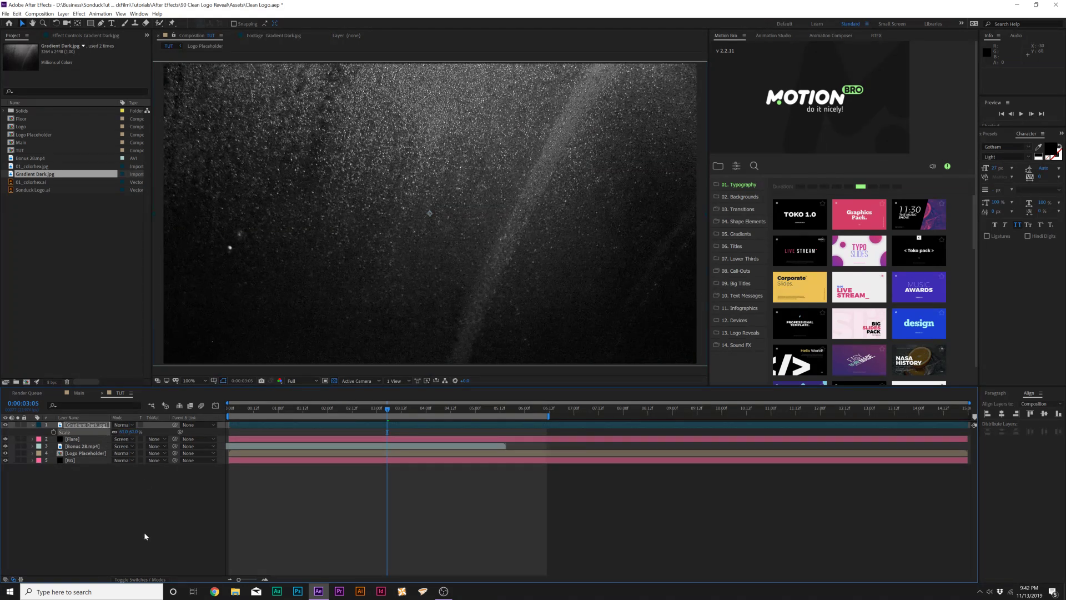
left_click(131, 581)
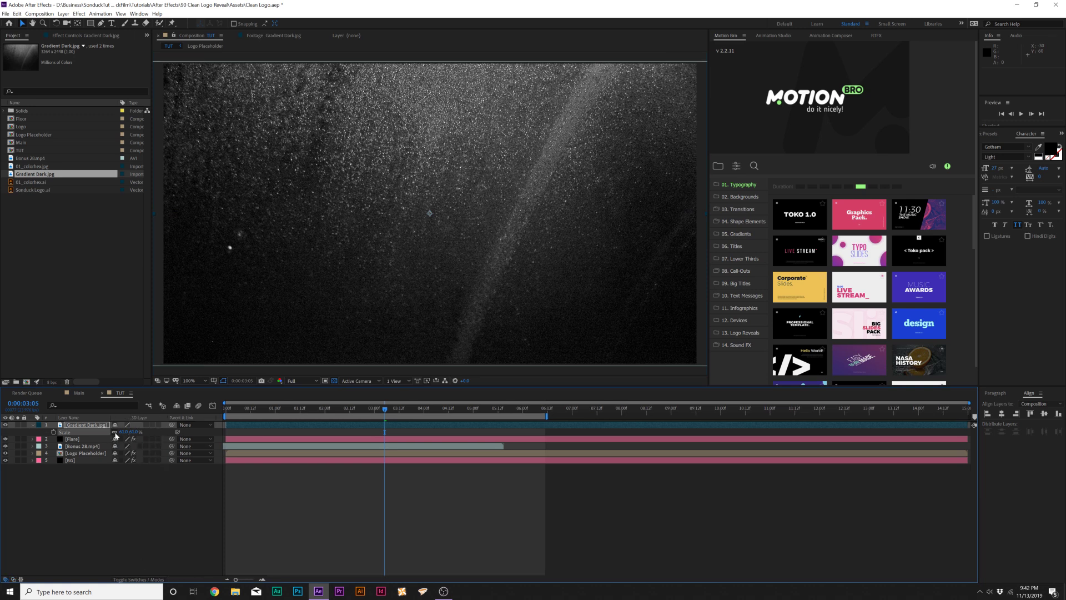
- Make the Gradient Dark.jpg layer 3D and rotate it 90° on X
left_click(158, 425)
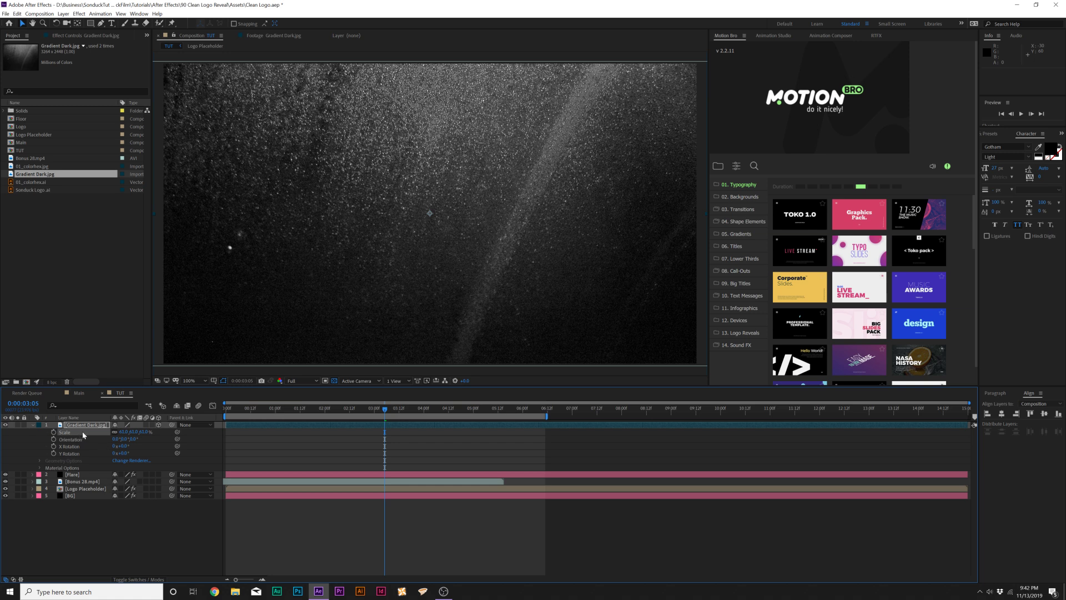
key("r")
type("90")
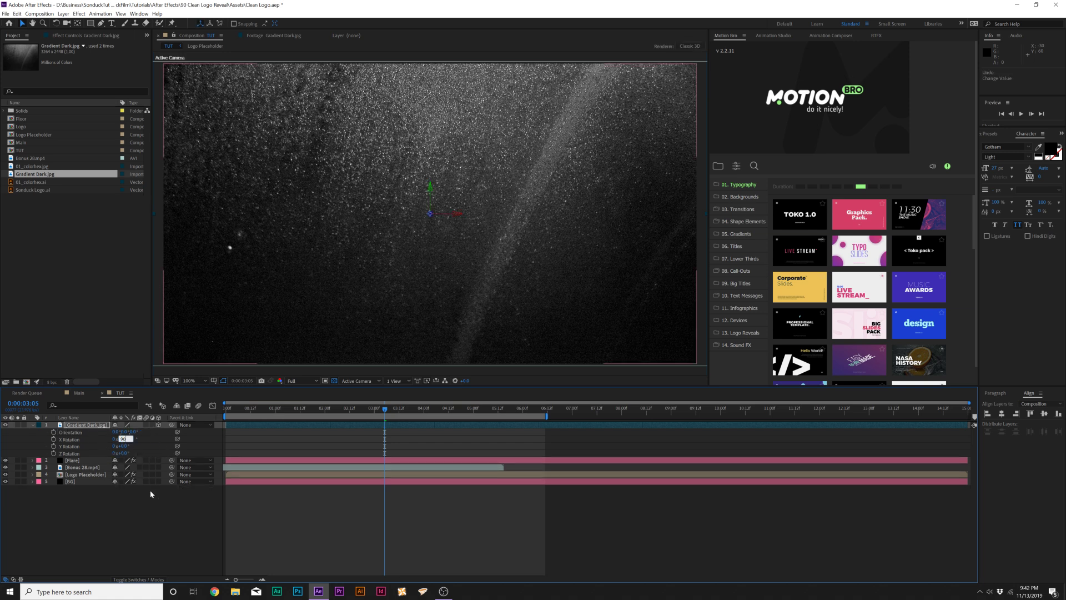
left_click(142, 528)
- Lower the floor to Y 792, scale it to 102% and tilt it to about 103°
left_click(89, 426)
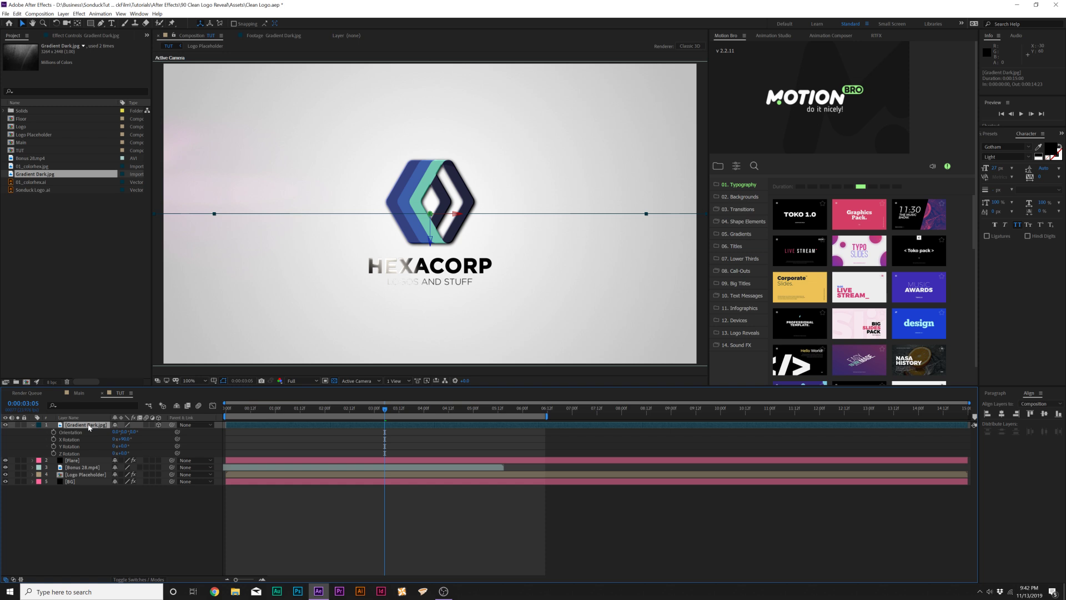
key("p")
left_click_drag(128, 434, 225, 431)
key("s")
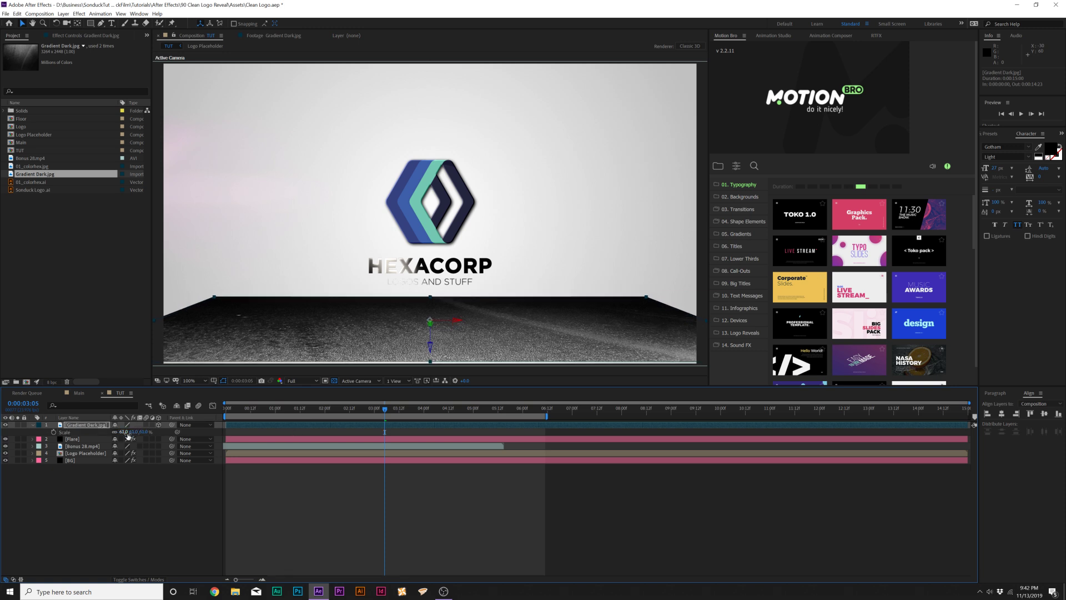
left_click_drag(136, 433, 143, 432)
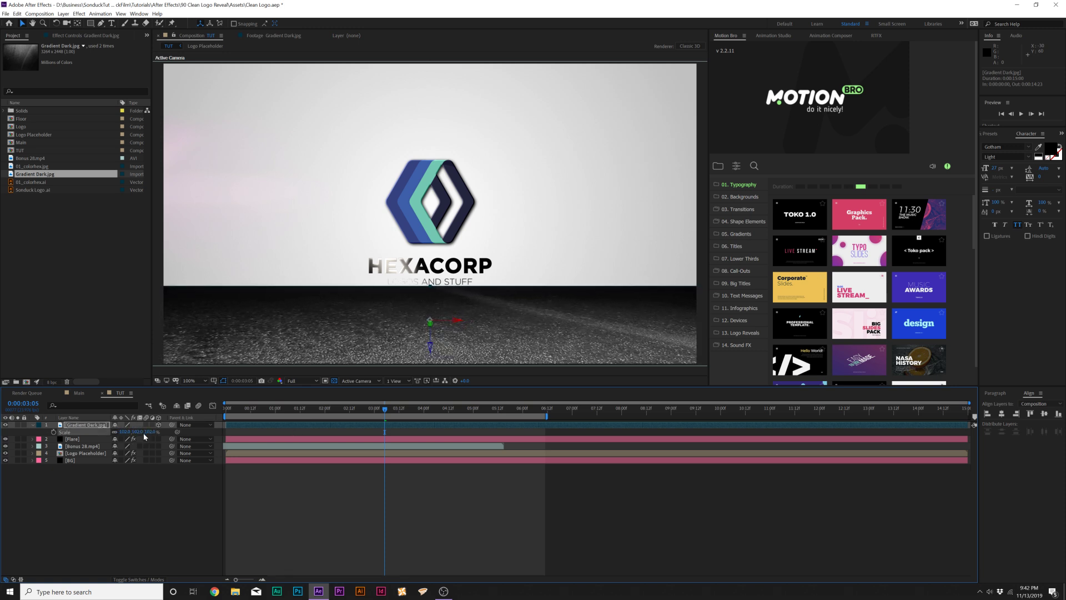
key("r")
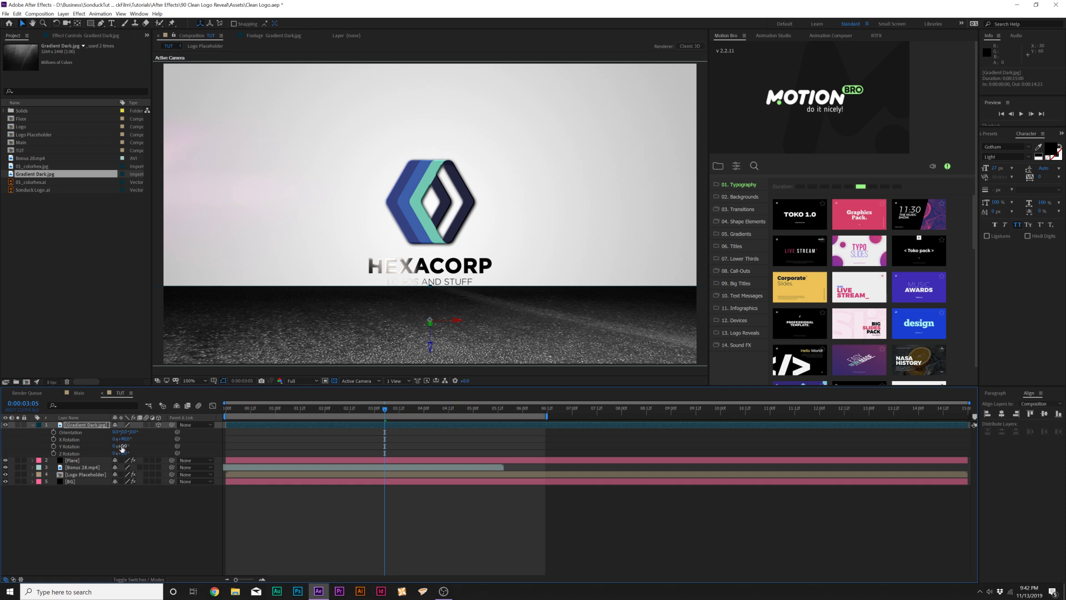
left_click_drag(125, 439, 135, 437)
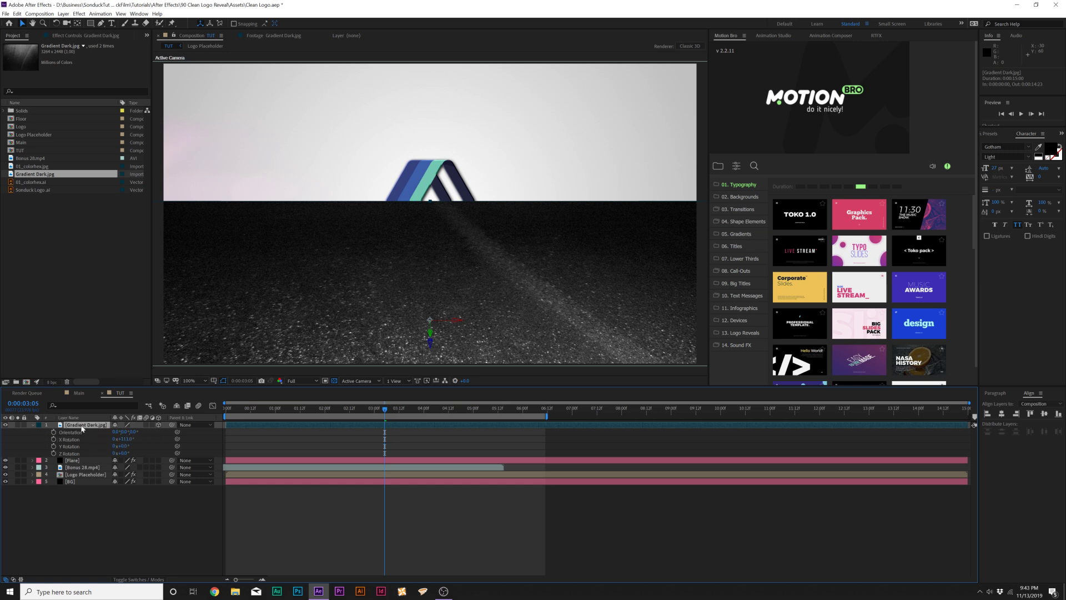
left_click(63, 14)
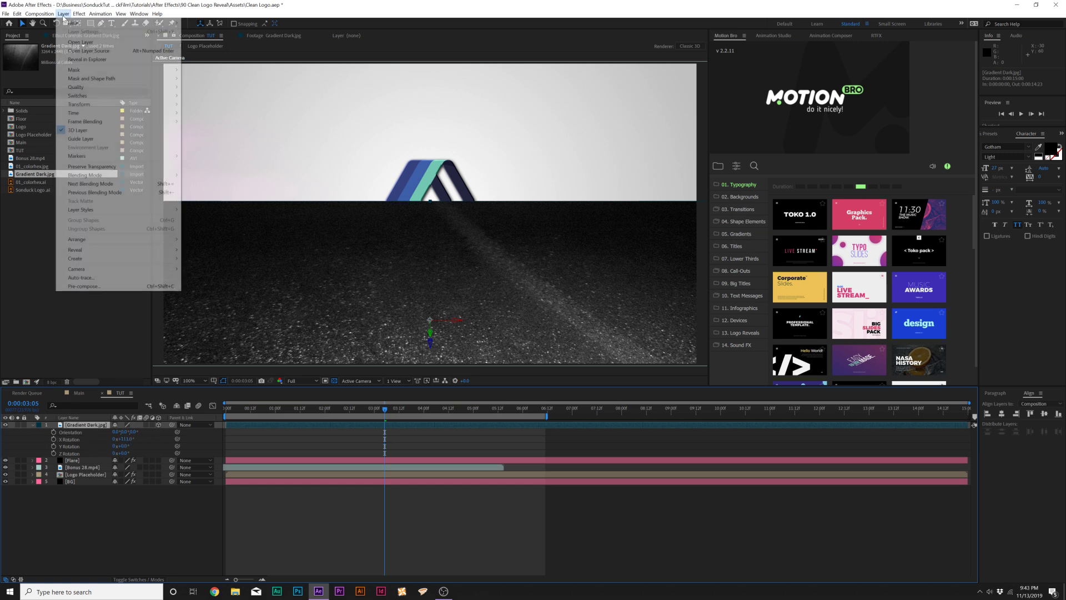
left_click(90, 286)
- Pre-compose the texture as Floor with all attributes, place it above BG, and hide it
type("Flor")
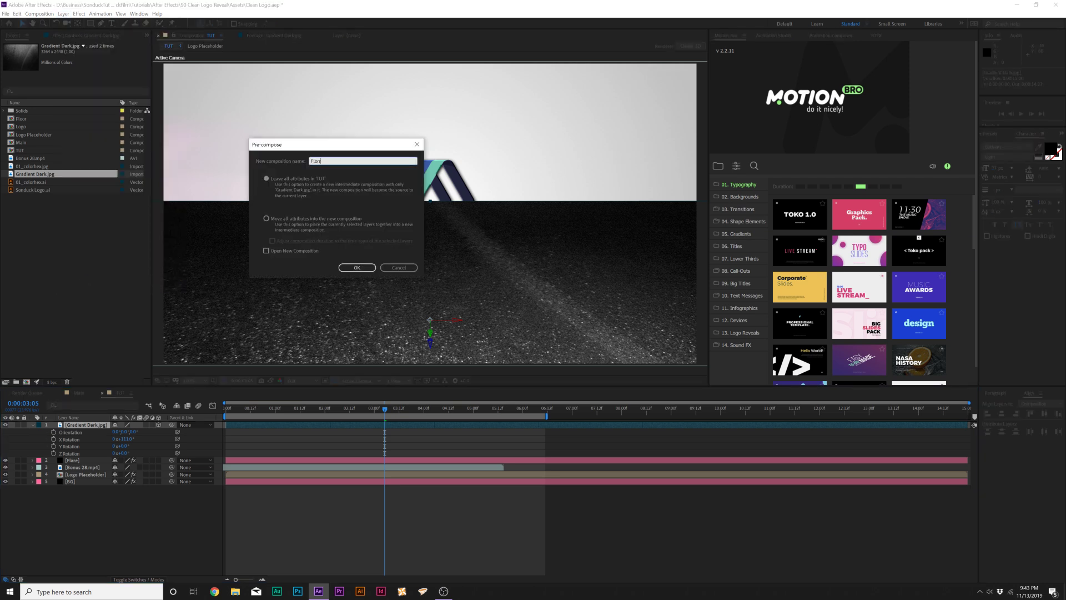
left_click(272, 220)
left_click(357, 268)
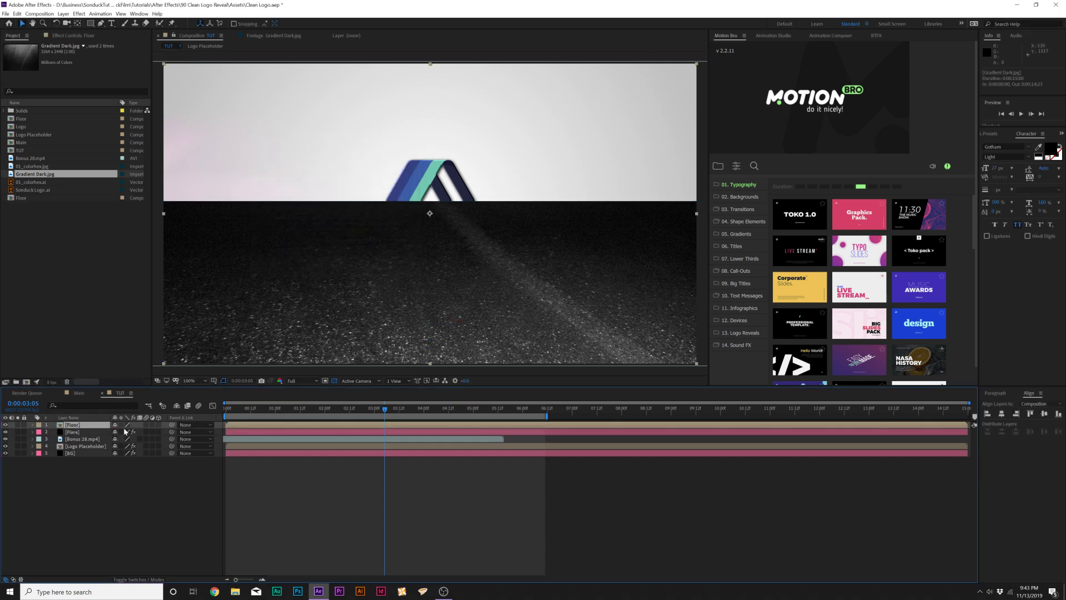
left_click_drag(67, 428, 67, 449)
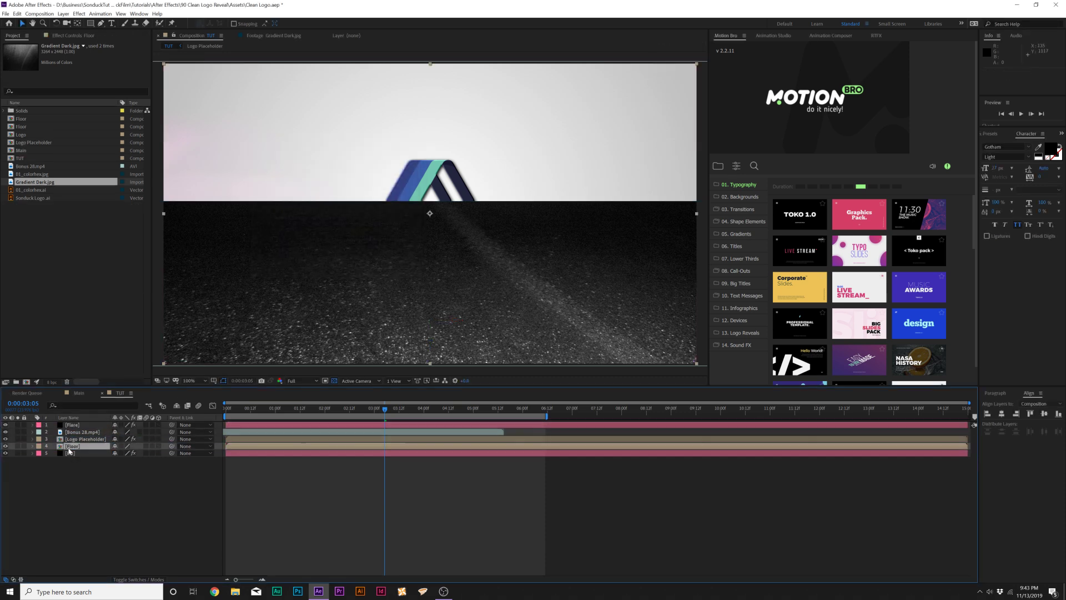
left_click(6, 446)
left_click(131, 476)
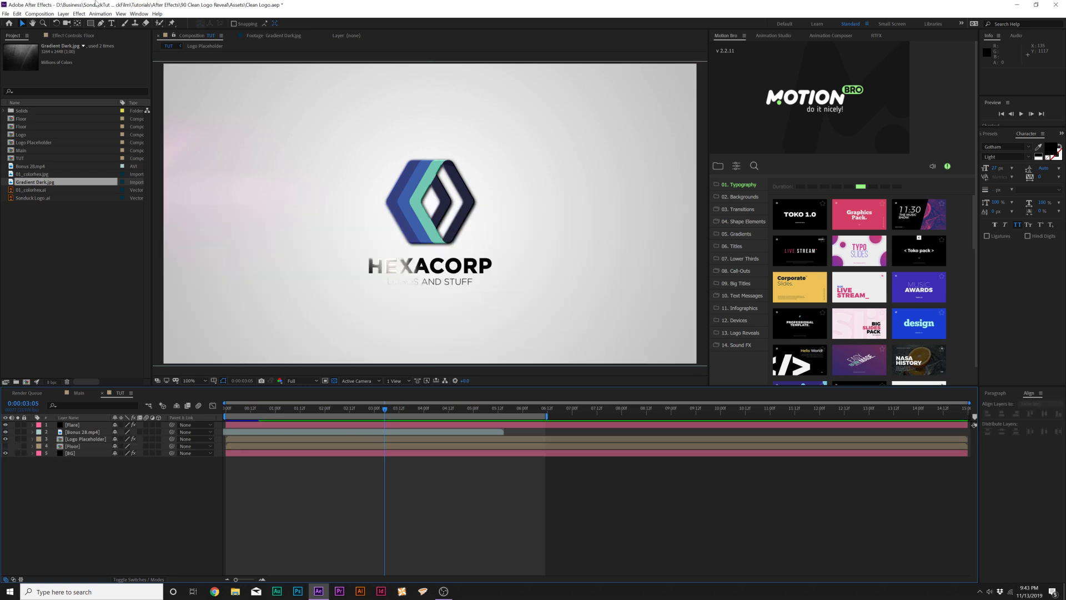
- Add an adjustment layer named Blur just below Logo Placeholder
left_click(63, 14)
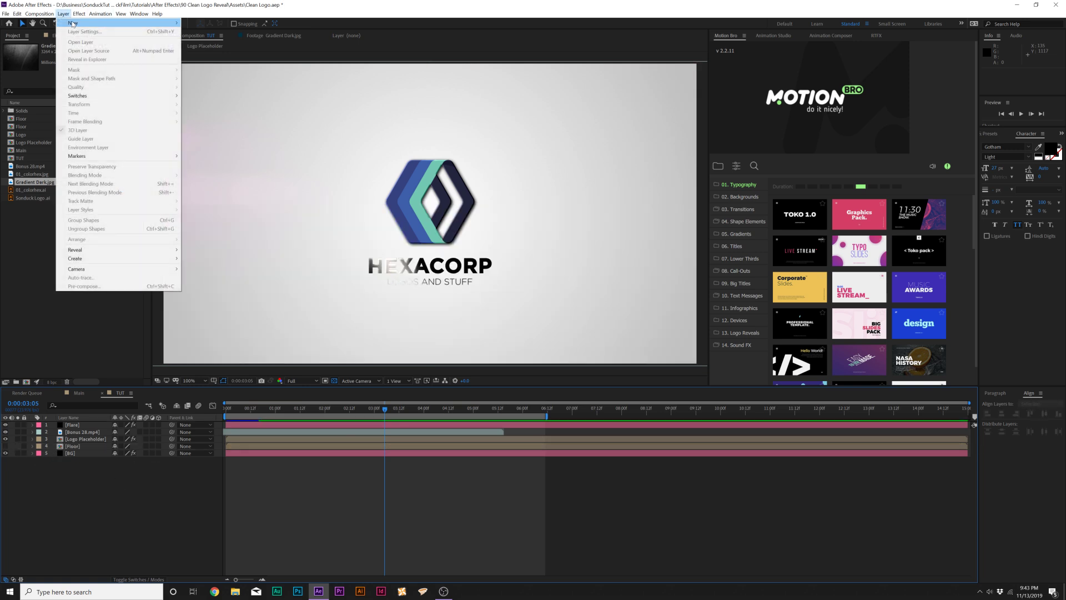
mouse_move(78, 23)
left_click(219, 74)
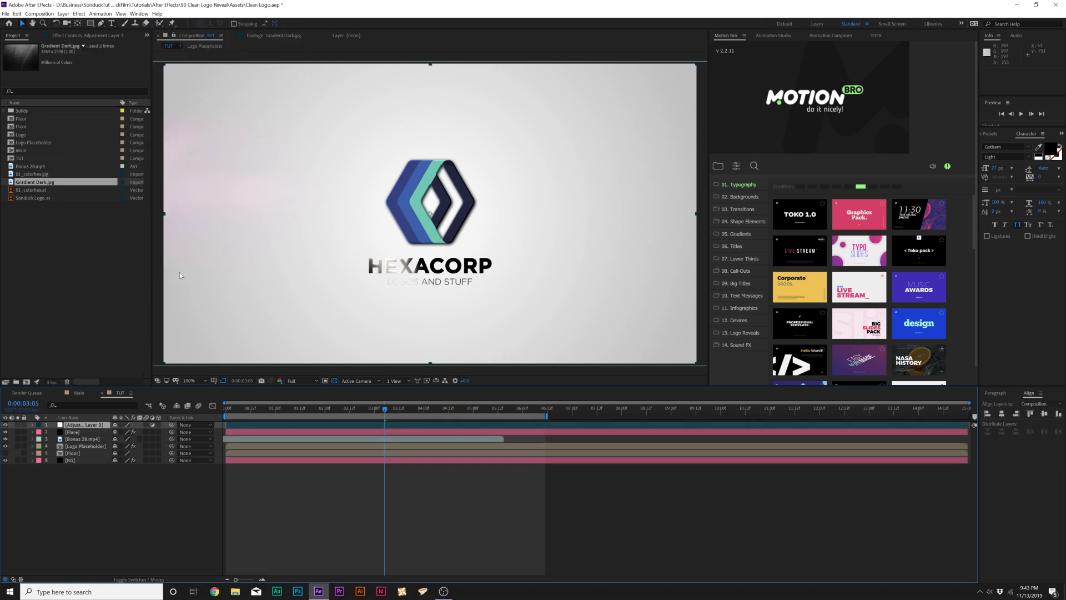
key("Return")
type("Blur")
key("Return")
left_click_drag(81, 430, 92, 456)
- Apply Compound Blur to the Blur layer with Floor as its blur layer
left_click(79, 13)
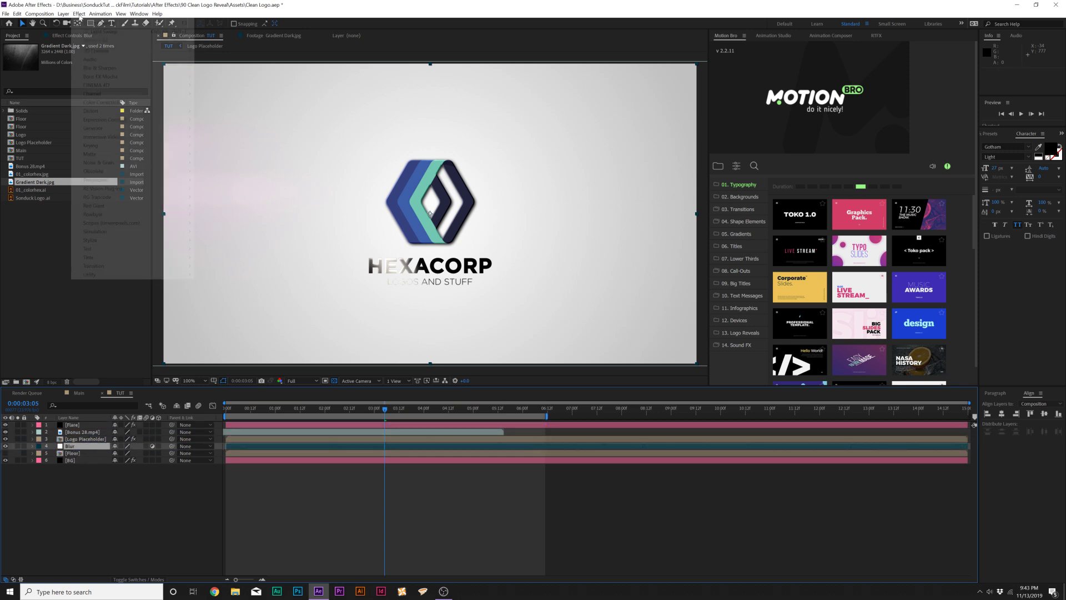
mouse_move(161, 68)
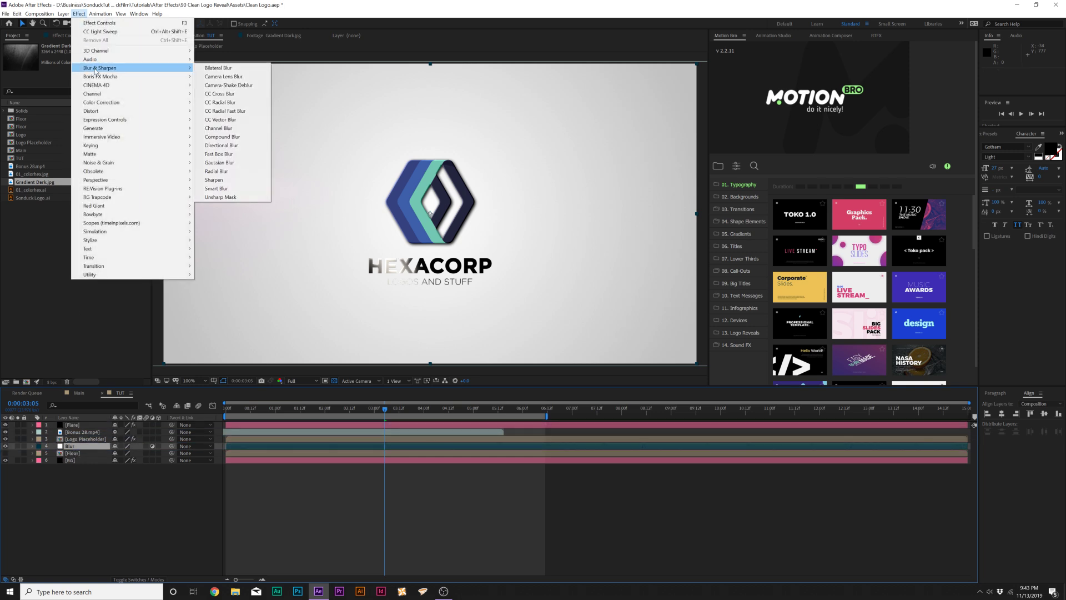
left_click(223, 137)
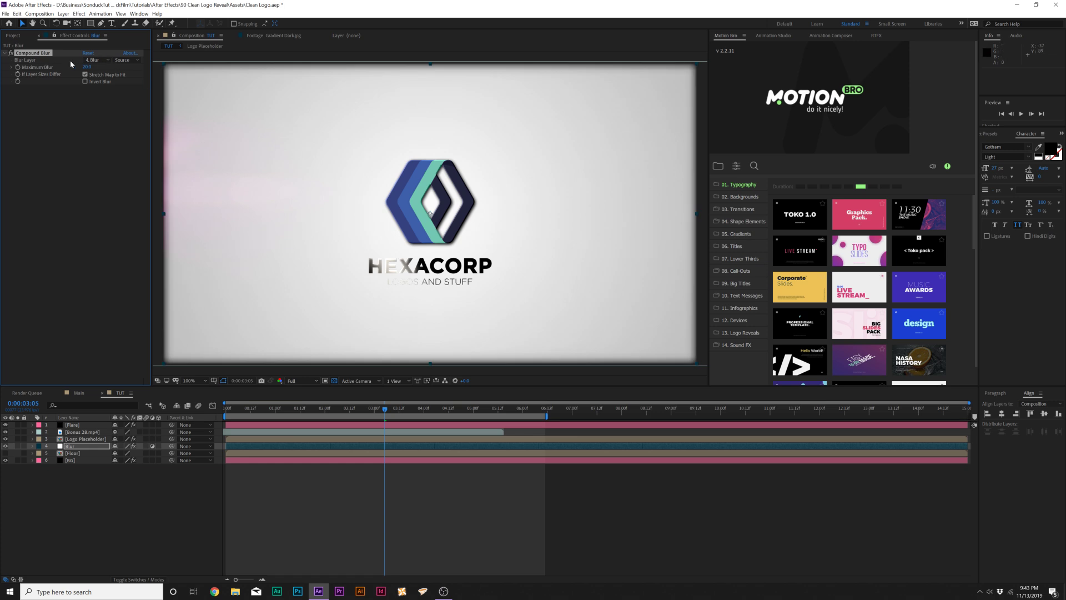
left_click(96, 60)
left_click(100, 113)
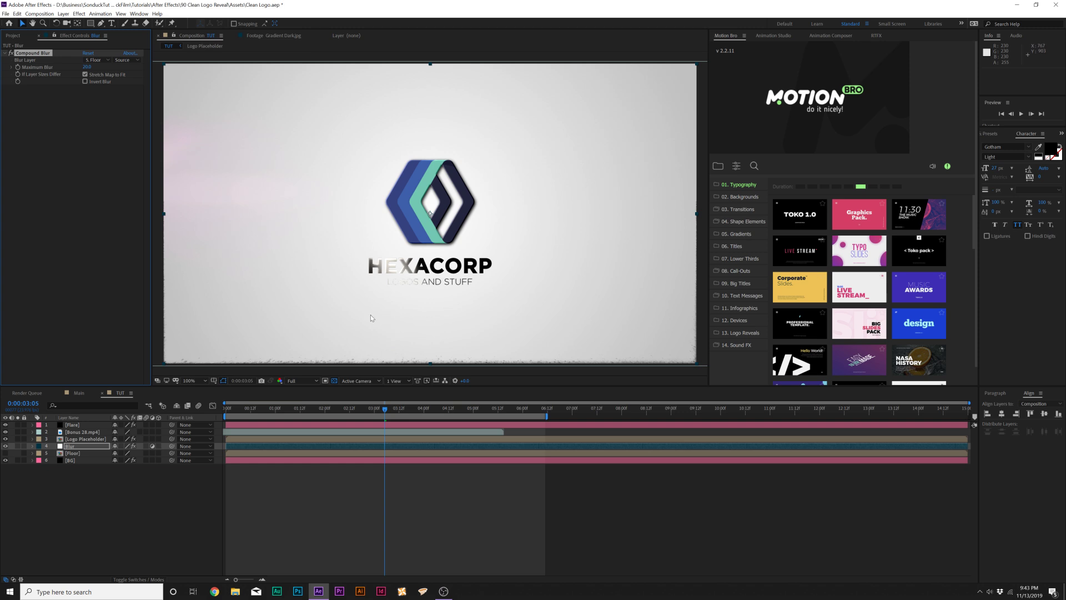
- Duplicate the Logo Placeholder layer and move the copy below the Blur layer
left_click(82, 440)
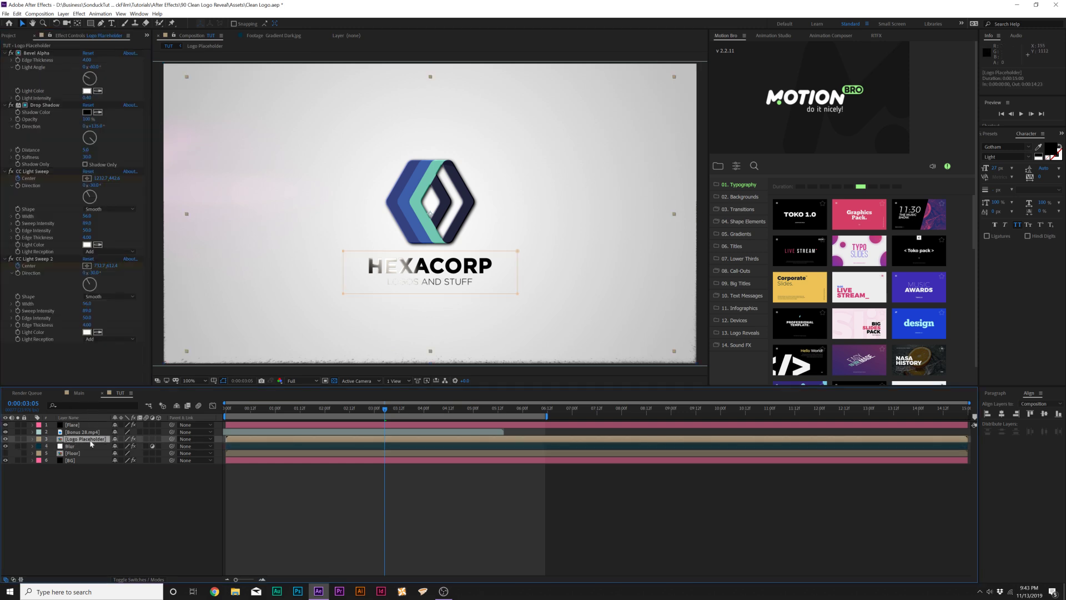
key("ctrl+d")
left_click_drag(84, 441, 75, 459)
- Duplicate Mask 1 on the logo copy and drag the copy down below the text
key("m")
key("m")
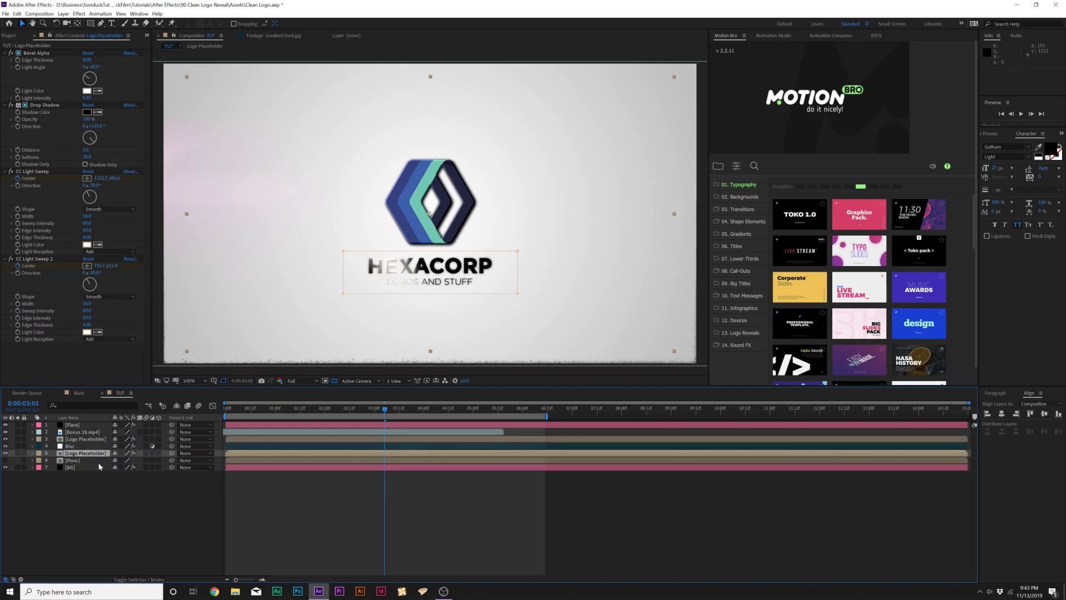
left_click(70, 461)
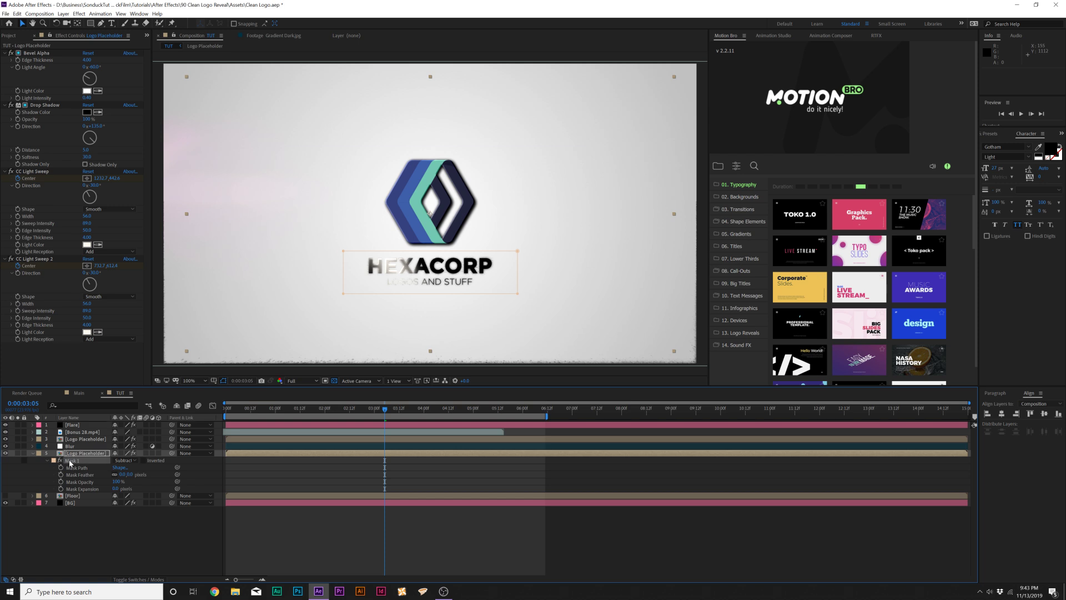
key("ctrl+d")
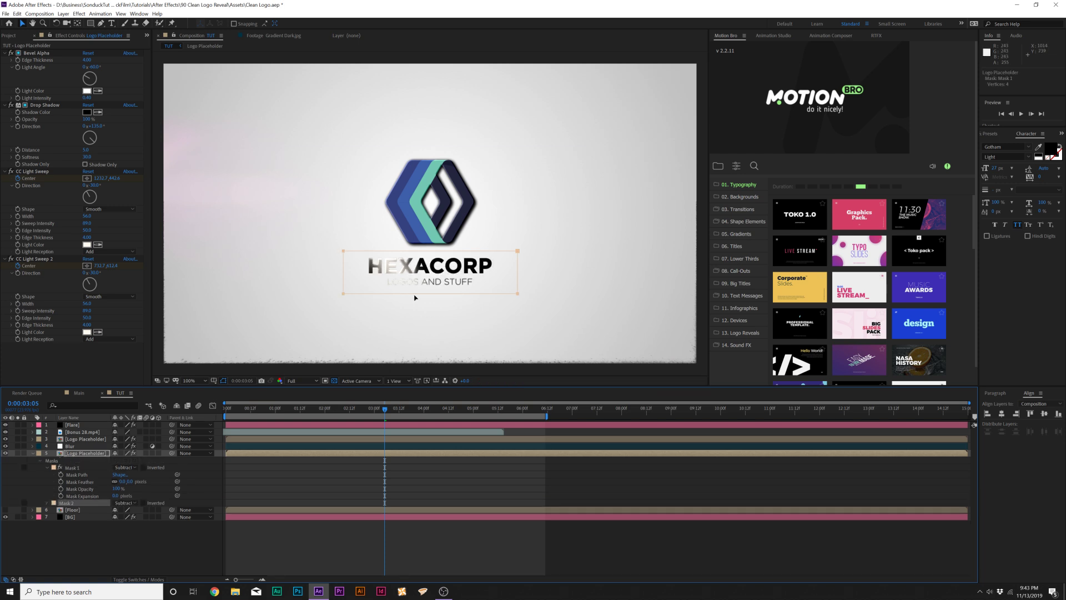
left_click(33, 454)
left_click_drag(418, 180, 416, 284)
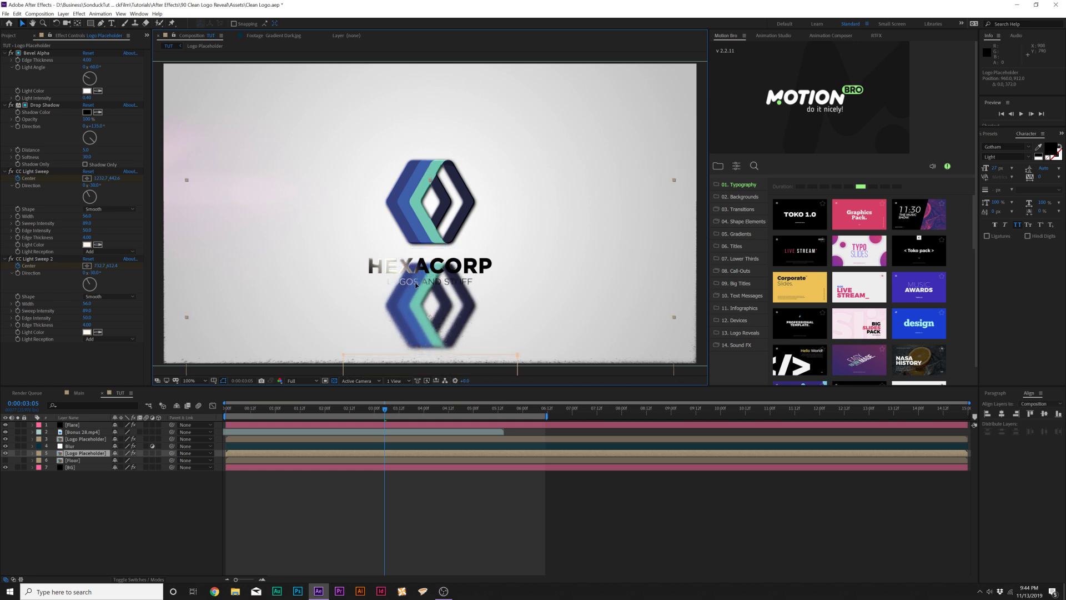
- On the Blur layer, set Maximum Blur to 63 and add a 106-pixel-feathered rectangle mask over the reflection
left_click(71, 446)
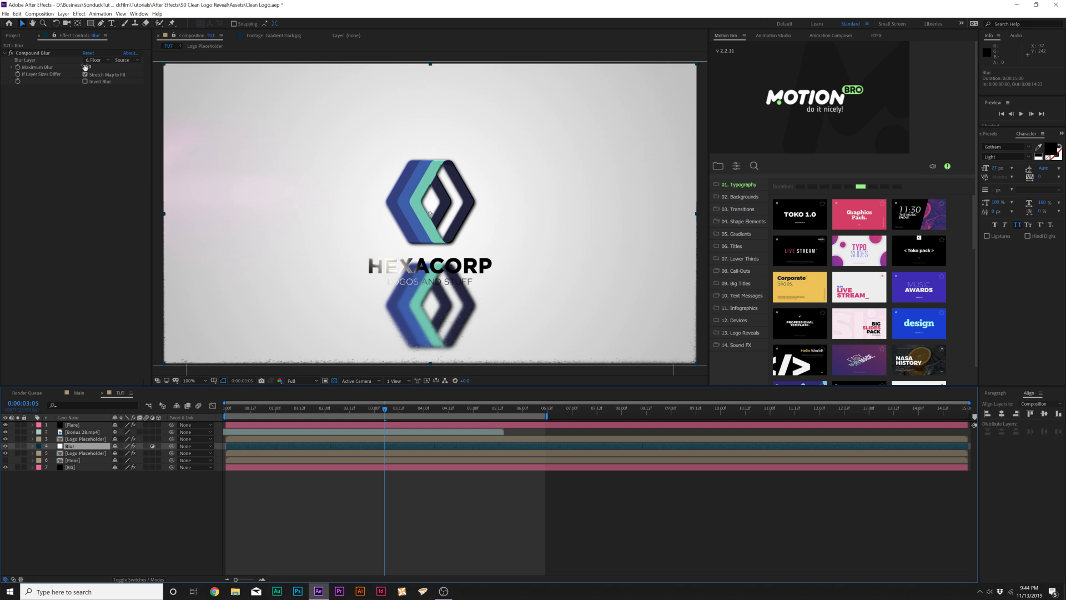
left_click_drag(85, 66, 104, 66)
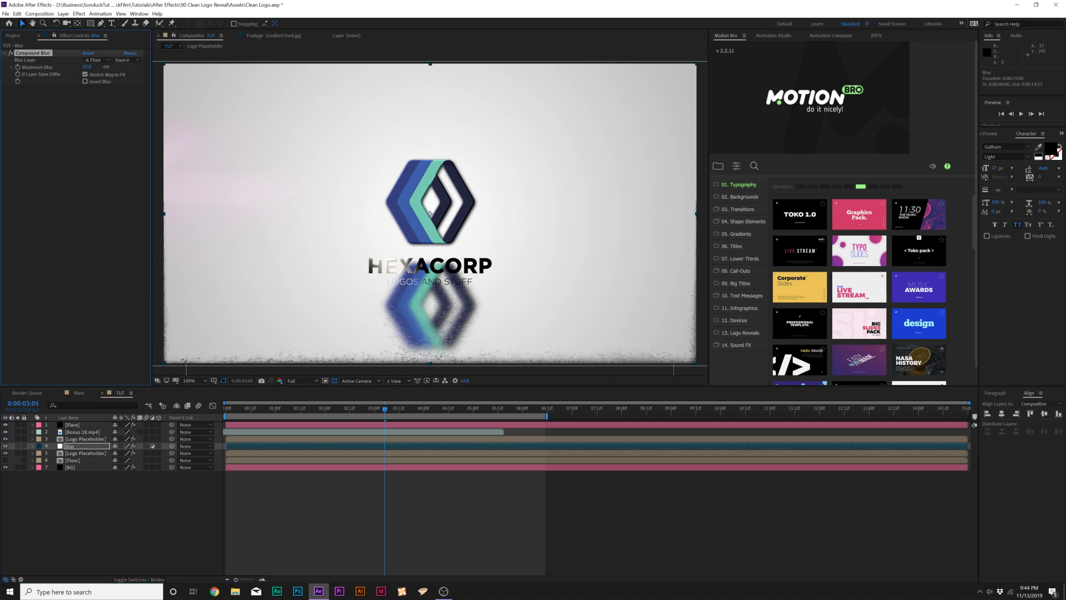
left_click(90, 24)
left_click_drag(325, 246, 523, 354)
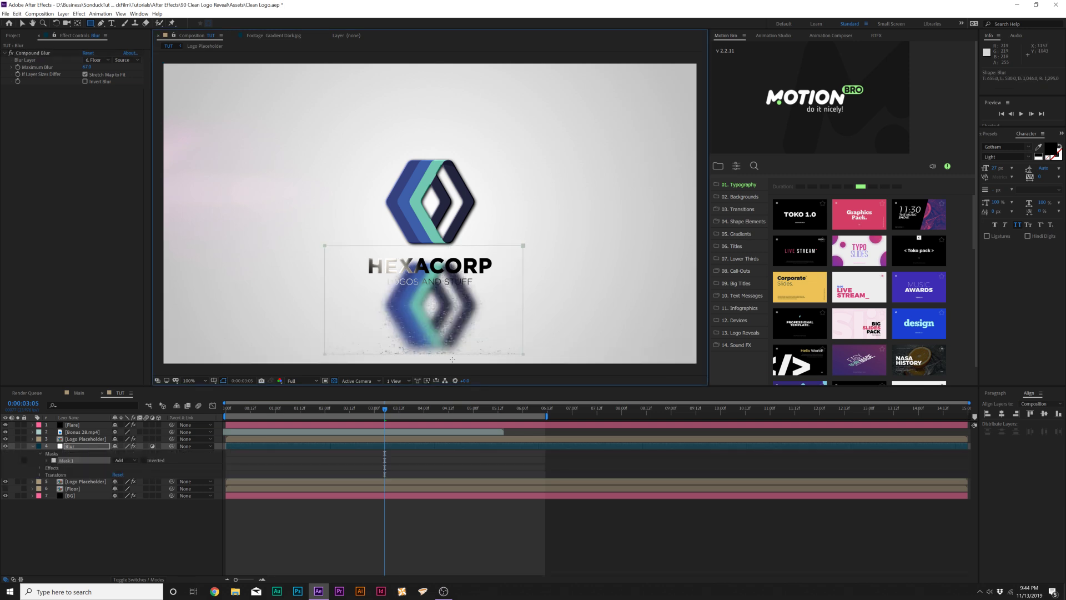
key("f")
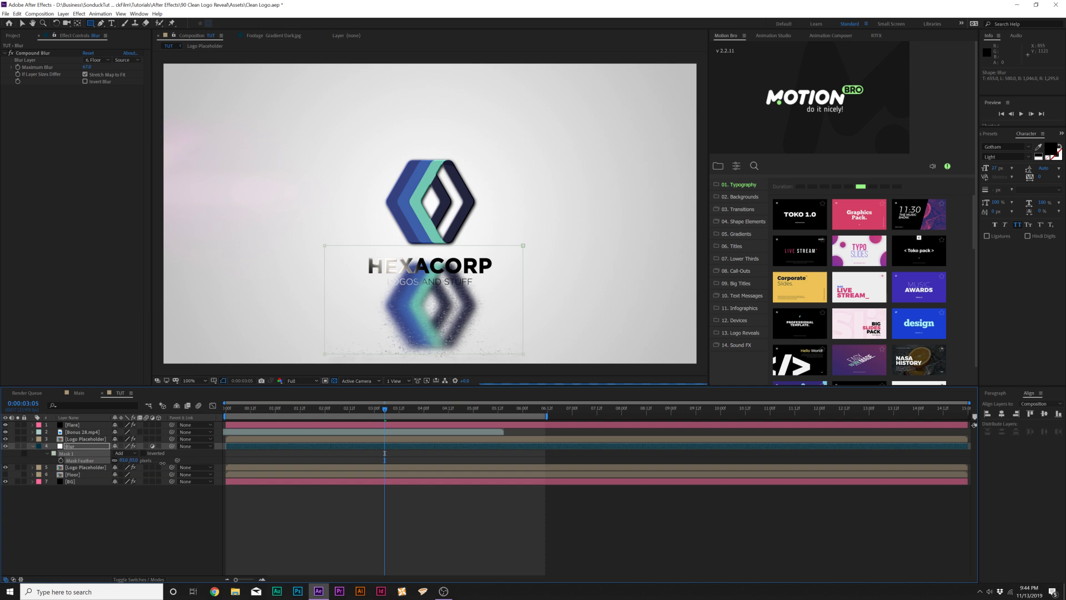
left_click(126, 550)
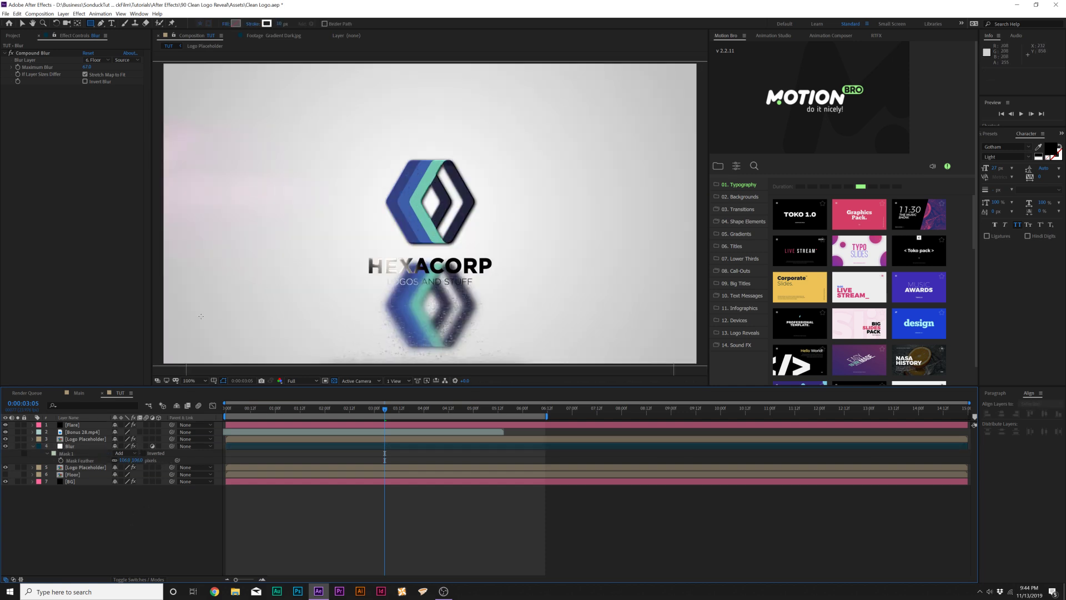
left_click(464, 276)
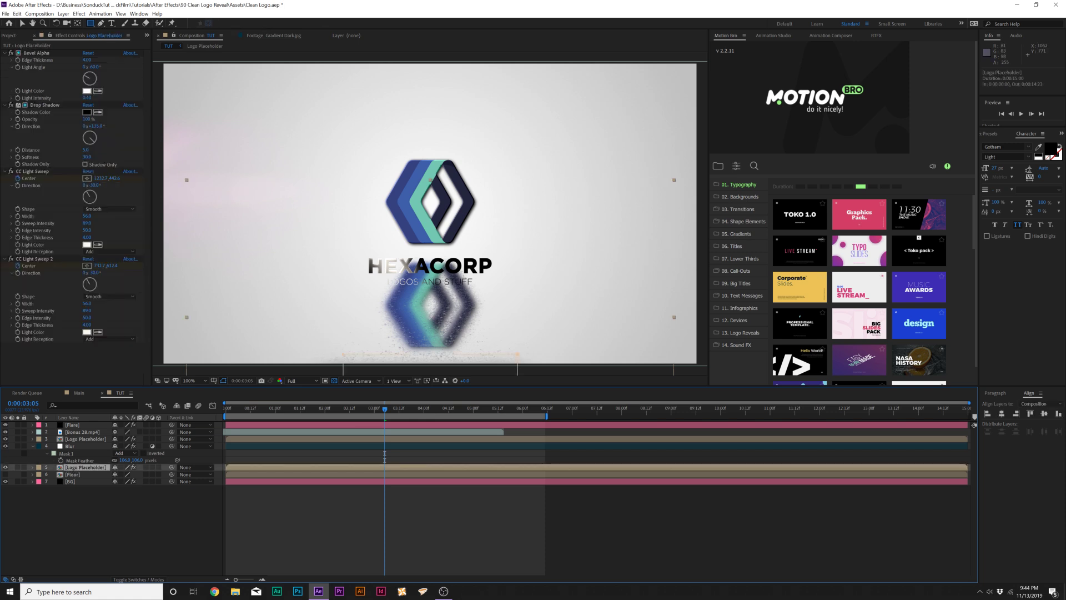
- Browse the Layer menu and check the logo copy's Scale property, leaving everything unchanged
left_click(63, 13)
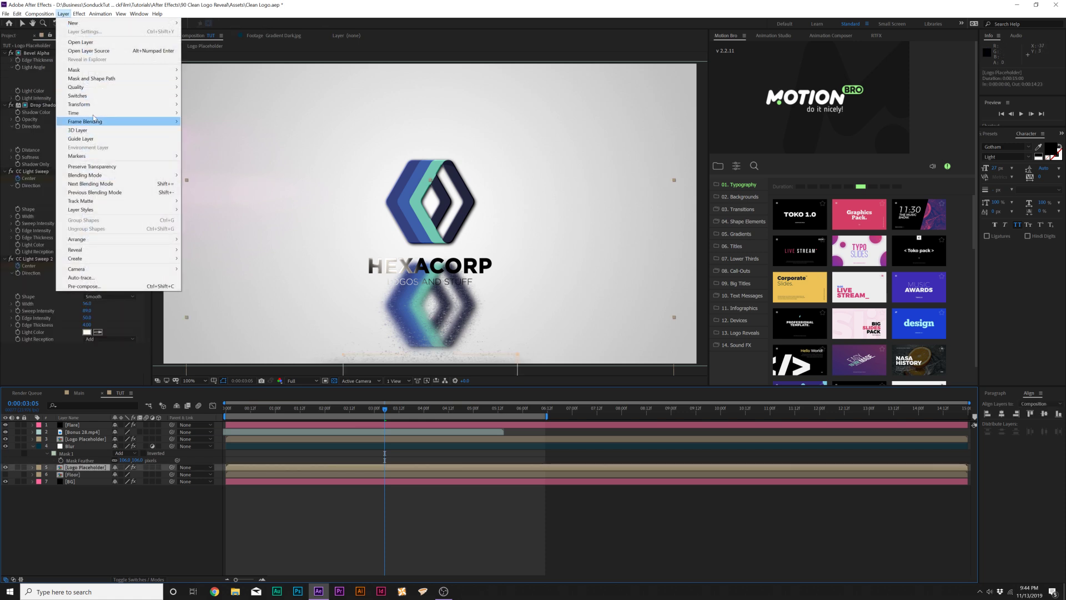
mouse_move(99, 105)
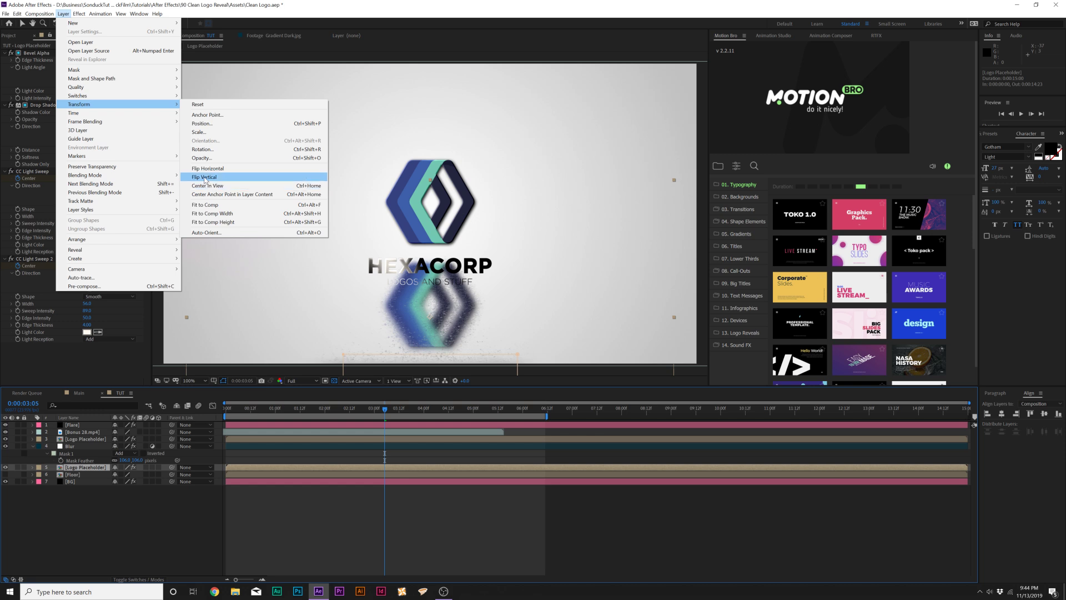
key("Escape")
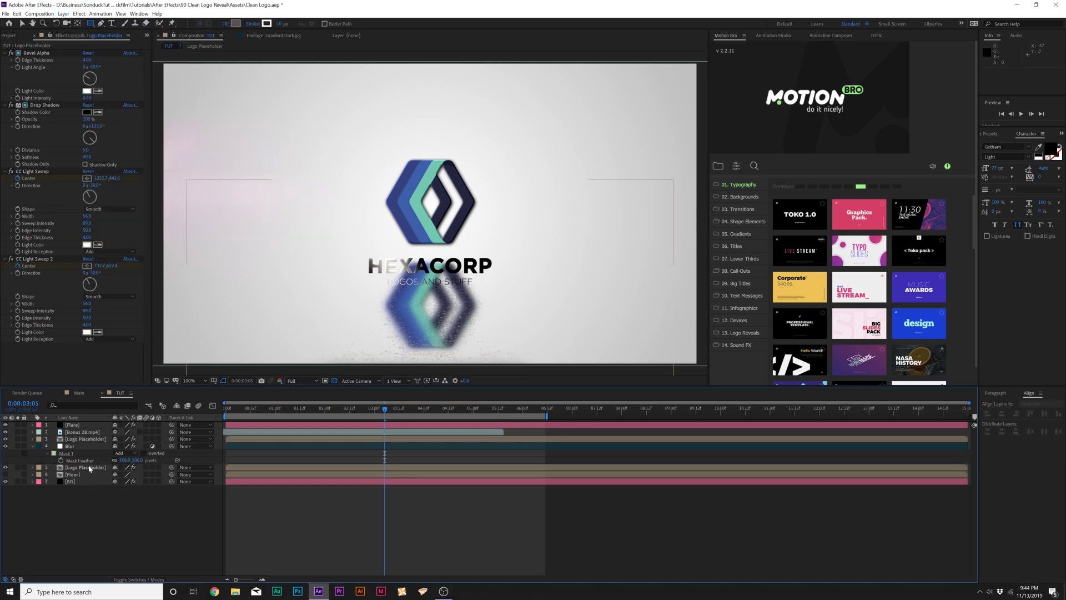
left_click(94, 469)
key("s")
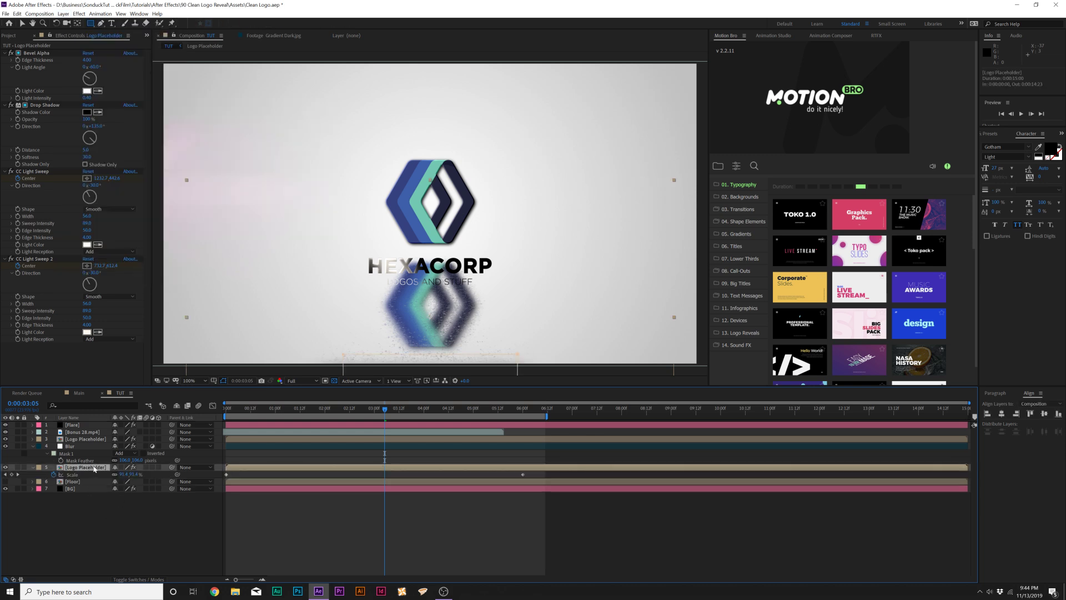
left_click(32, 467)
left_click(64, 13)
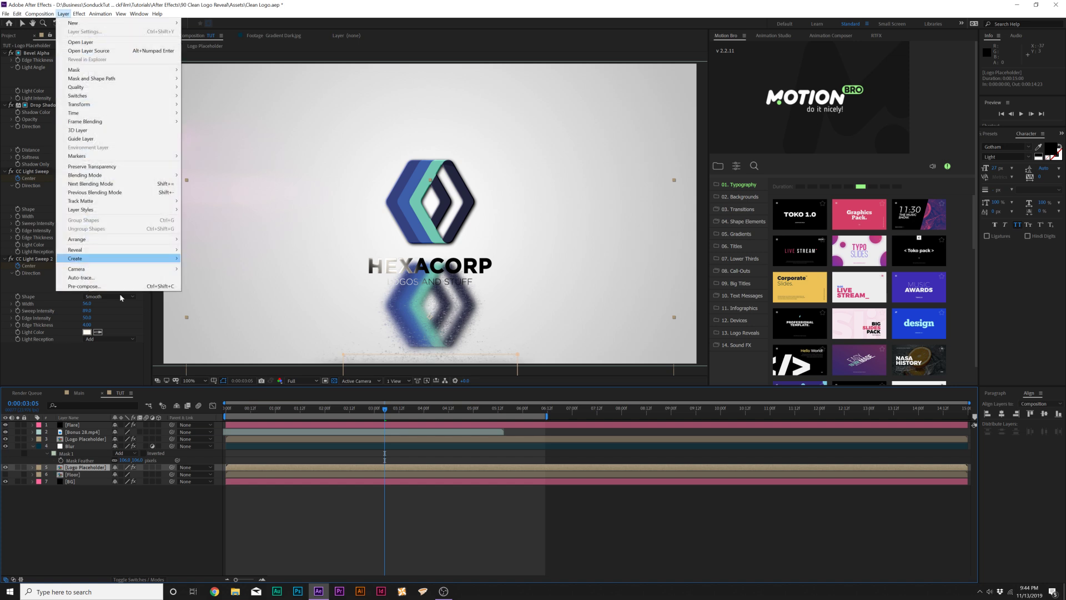
left_click(126, 530)
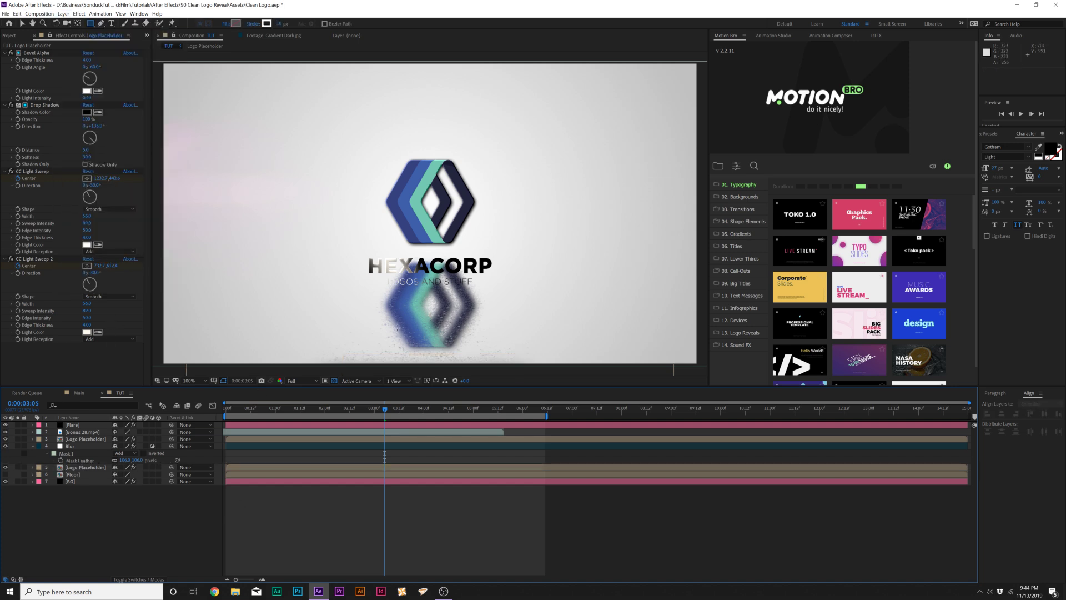
- Lower the Logo Placeholder reflection layer's opacity to 50%
left_click(76, 467)
key("t")
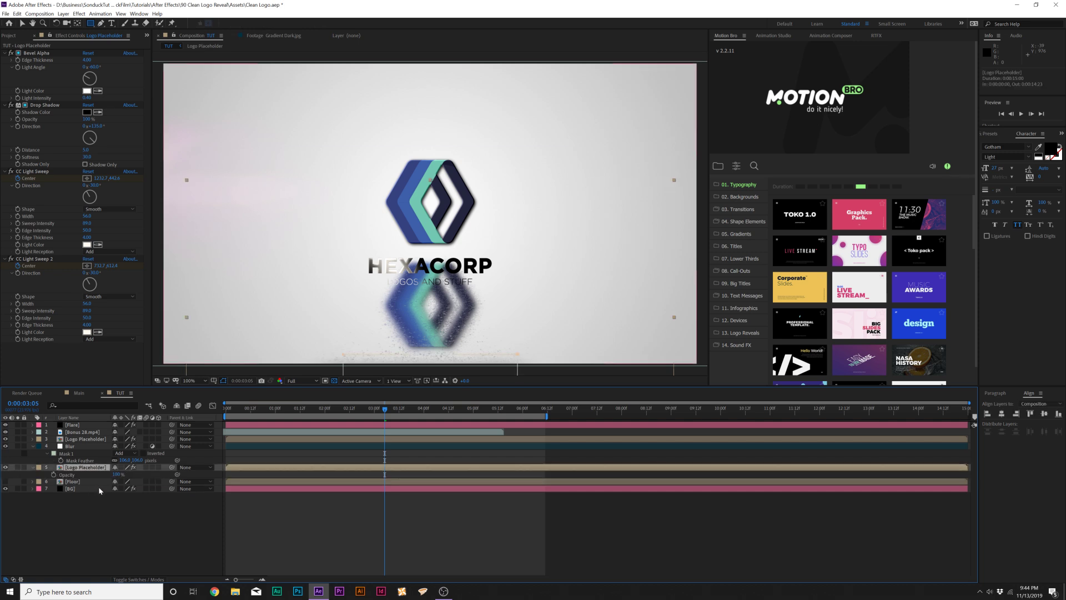
left_click_drag(118, 475, 98, 474)
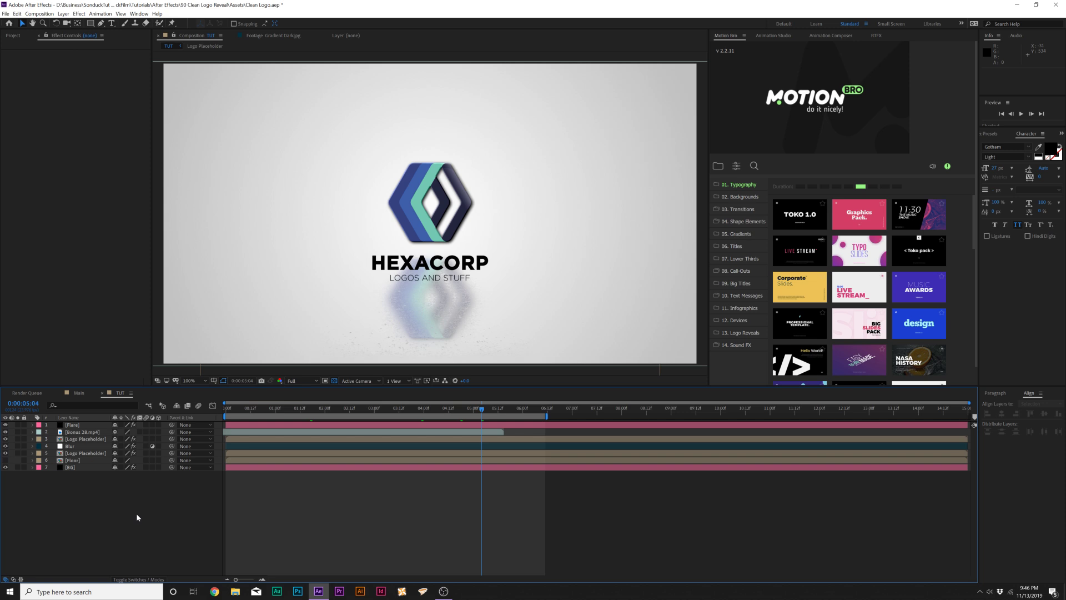
- Add an adjustment layer with a Noise effect at 6.0% Amount and Use Color Noise off
key("ctrl+alt+y")
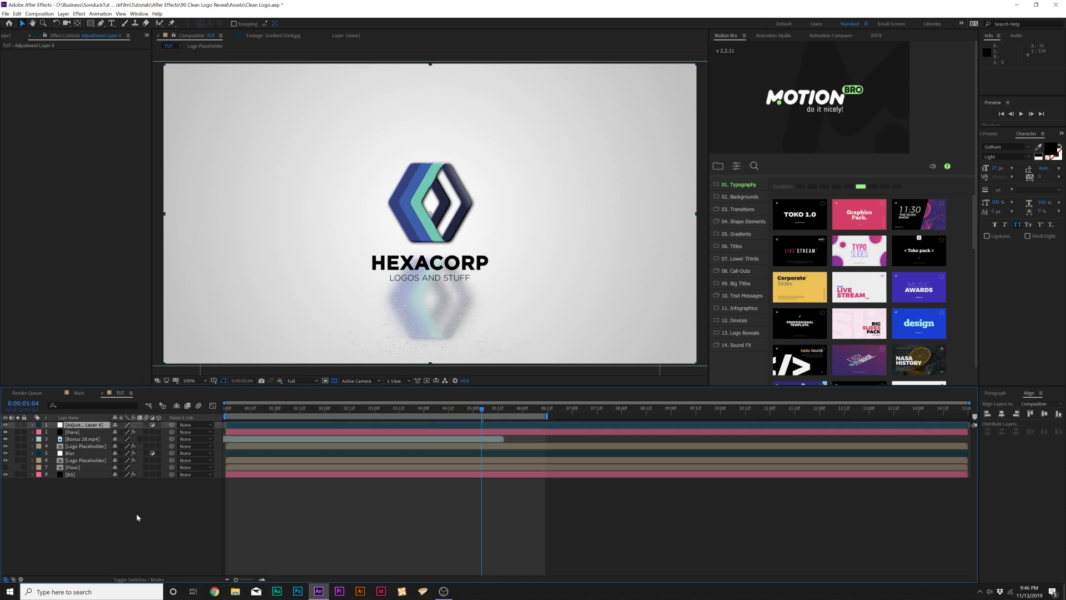
left_click(79, 13)
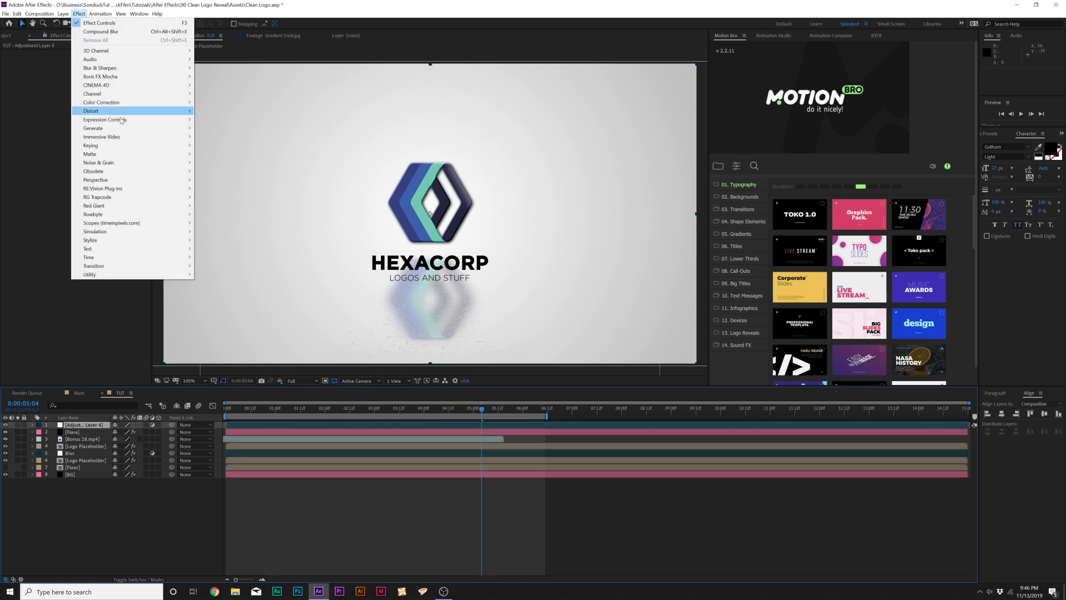
mouse_move(113, 163)
left_click(213, 205)
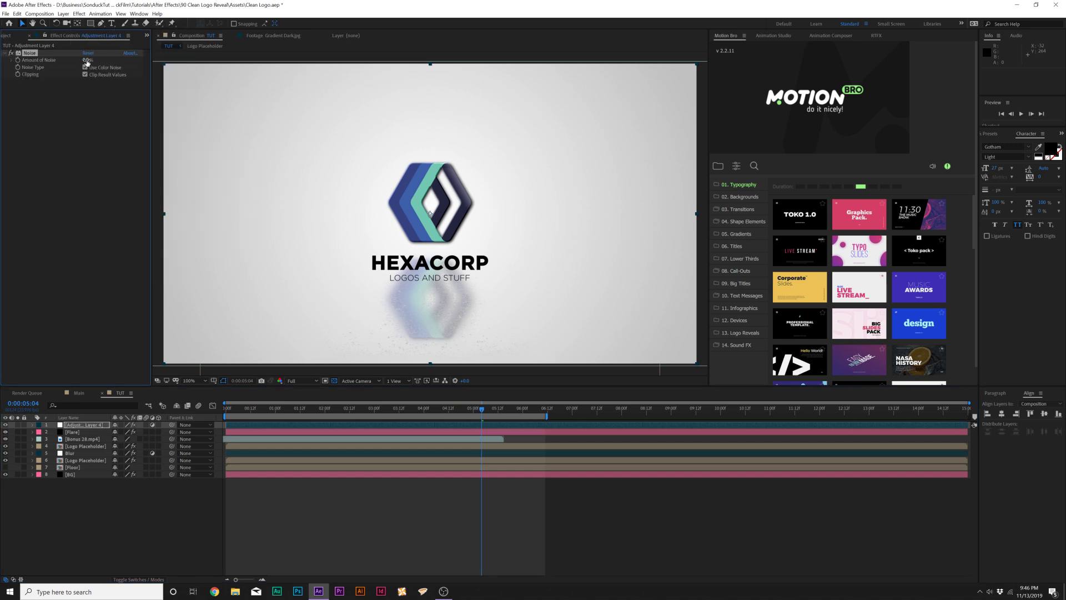
type("6")
left_click(86, 86)
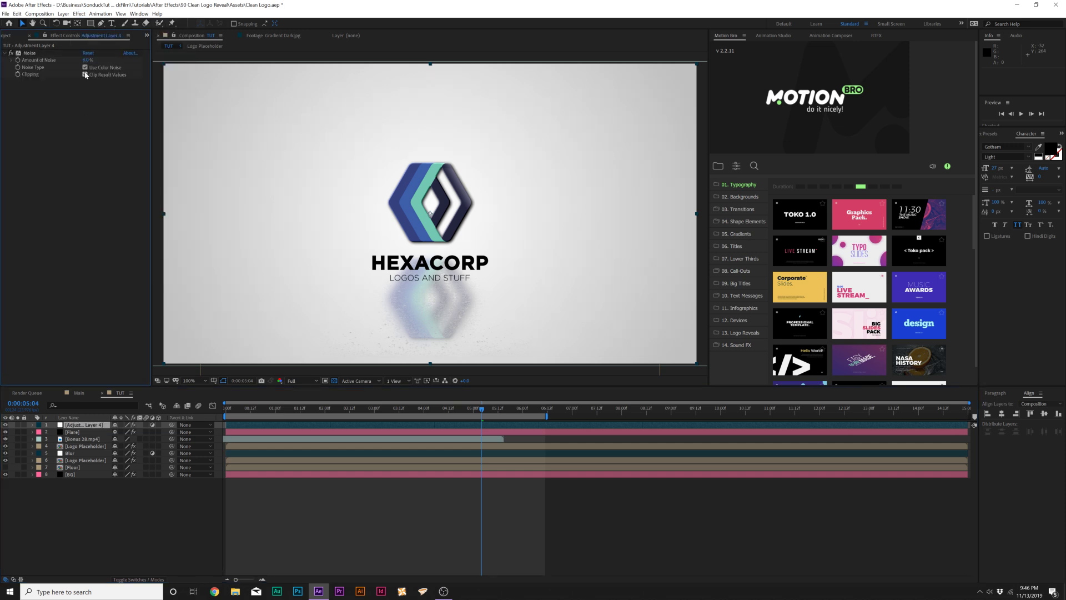
left_click(85, 67)
- Try a 12% noise amount, revert to 6%, and zoom to 200% to inspect the grain
scroll(300, 202, "up", 5)
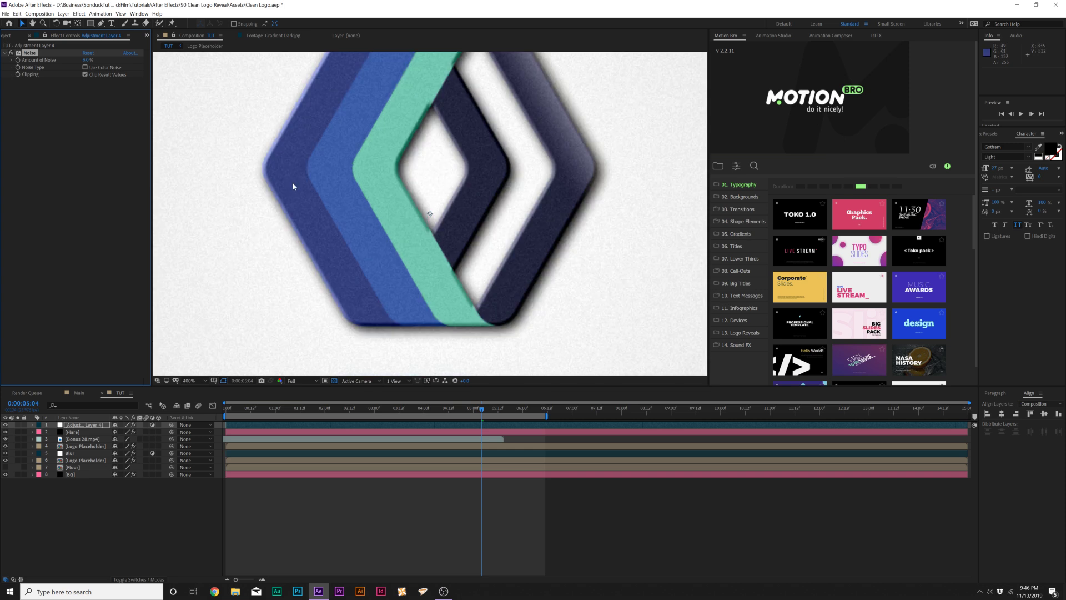
scroll(294, 213, "down", 5)
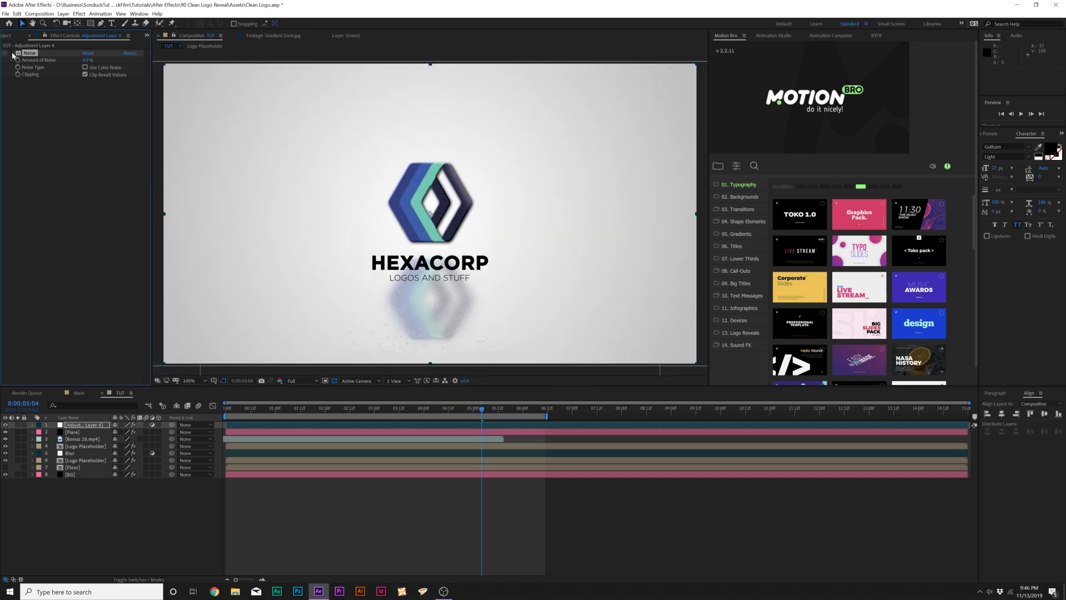
left_click(89, 114)
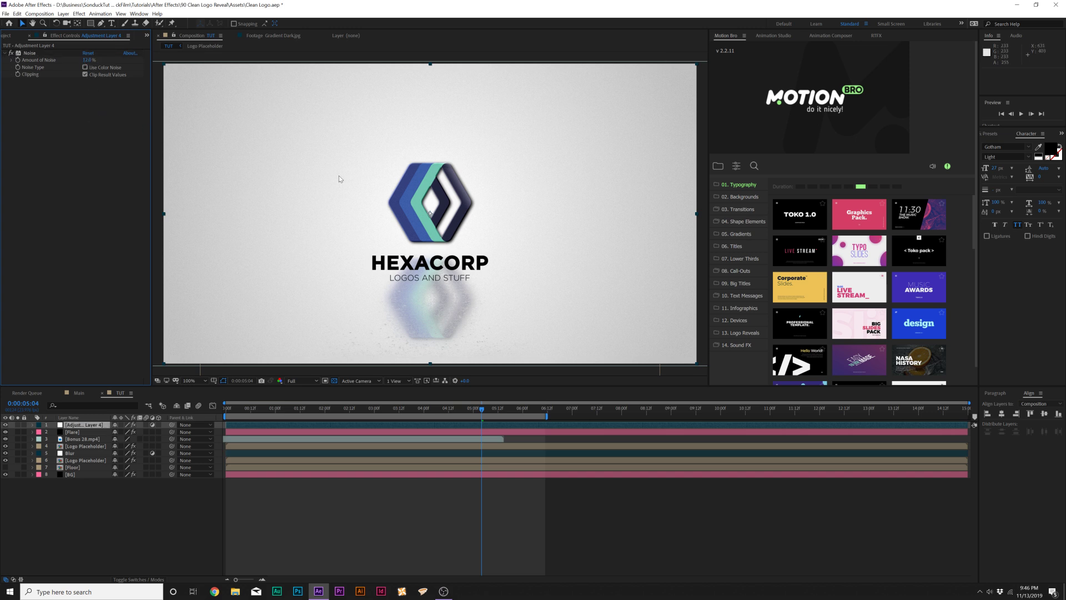
key("ctrl+z")
key("period")
key("period")
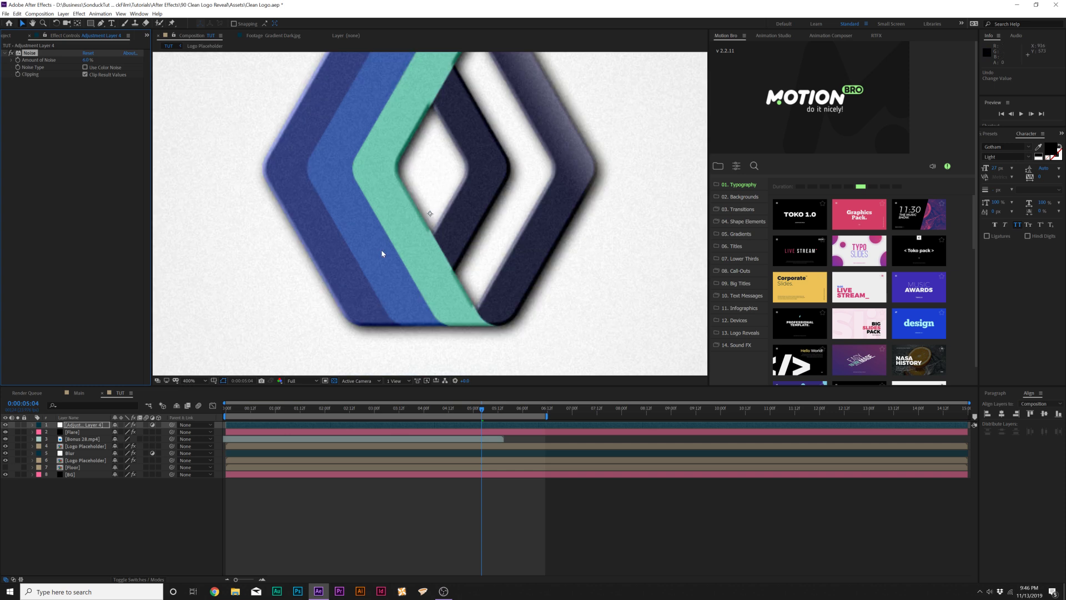
key("comma")
key("comma")
key("comma")
key("comma")
key("period")
key("period")
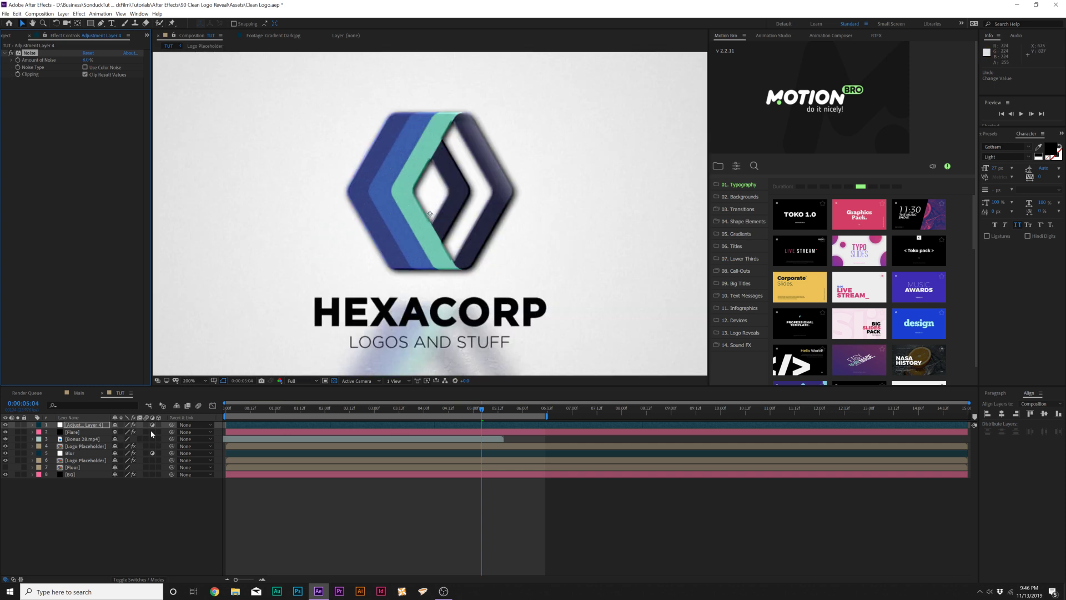
- Turn on the Motion Blur switch for all eight layers
left_click_drag(142, 426, 143, 479)
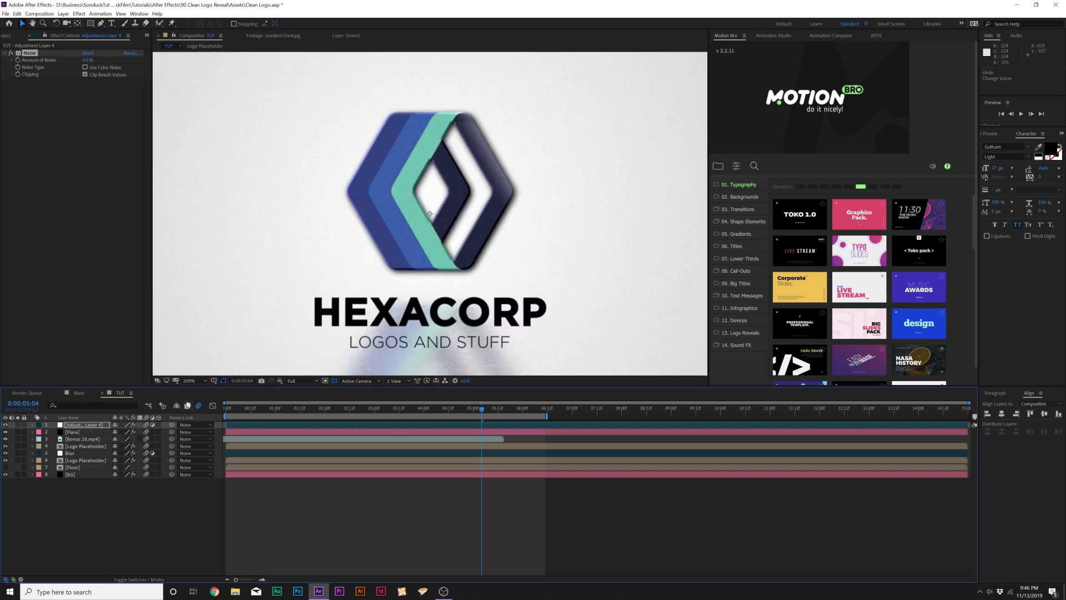